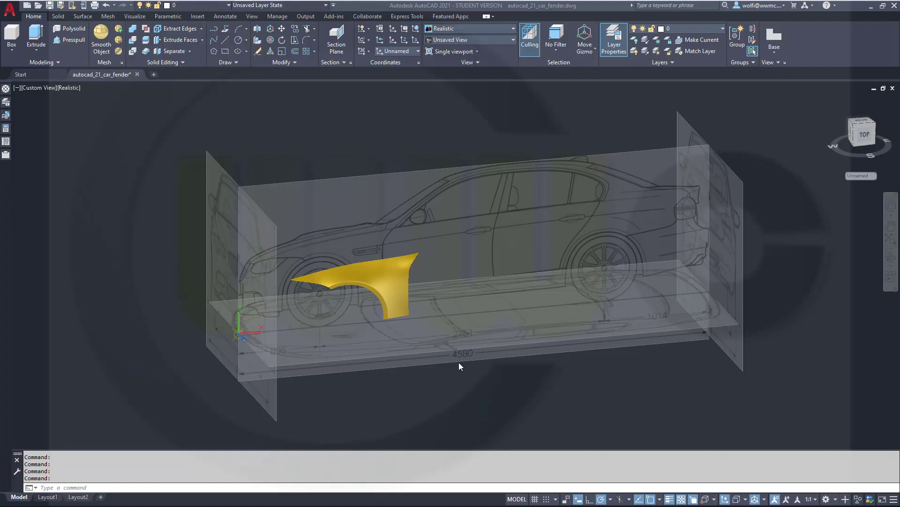
# - Orbit the model to a straight side-on view of the car and fender
pyautogui.scroll(5, 439, 373)
pyautogui.scroll(-3, 307, 306)
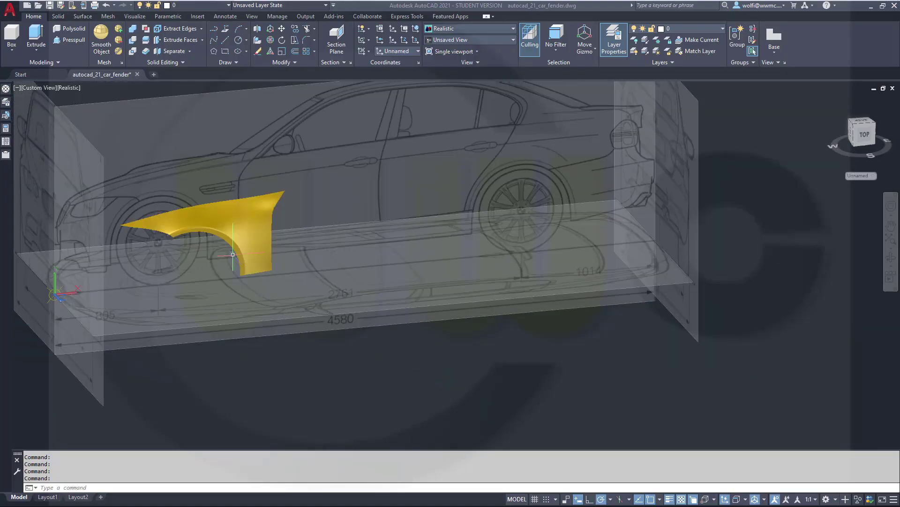
pyautogui.scroll(4, 419, 275)
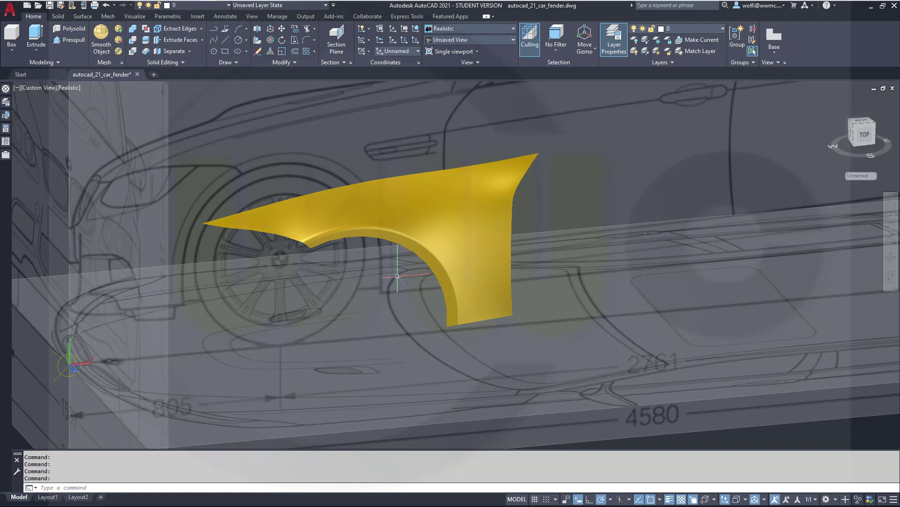
pyautogui.keyDown('shift'); pyautogui.moveTo(398, 275); pyautogui.dragTo(390, 295, button='middle'); pyautogui.keyUp('shift')
pyautogui.scroll(4, 368, 288)
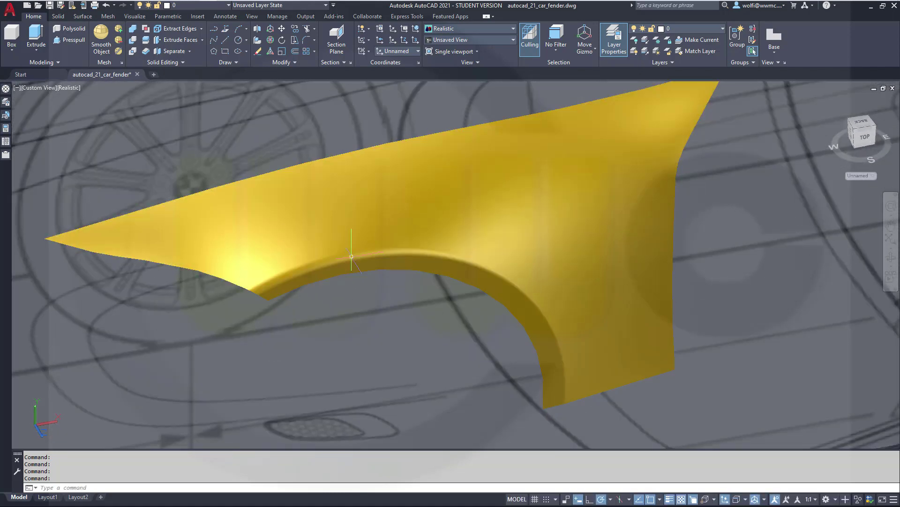
pyautogui.scroll(-5, 373, 253)
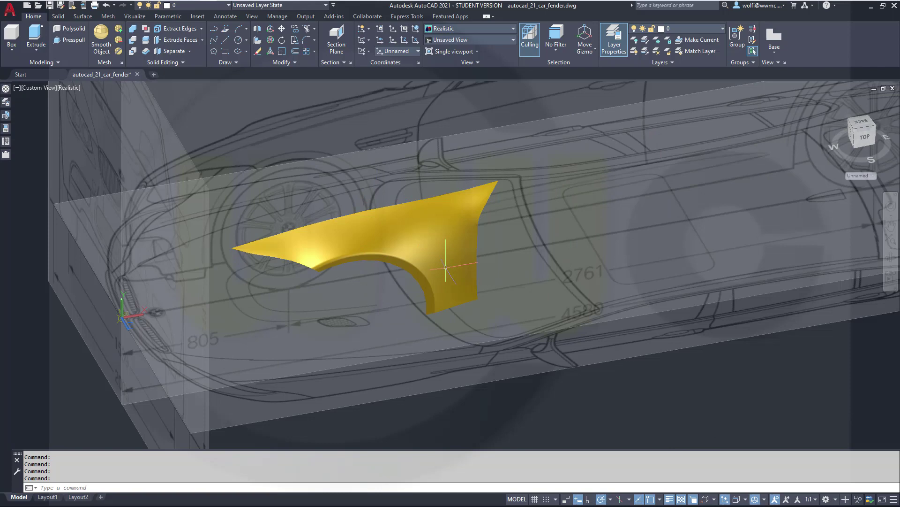
pyautogui.keyDown('shift'); pyautogui.moveTo(398, 323); pyautogui.dragTo(370, 285, button='middle'); pyautogui.keyUp('shift')
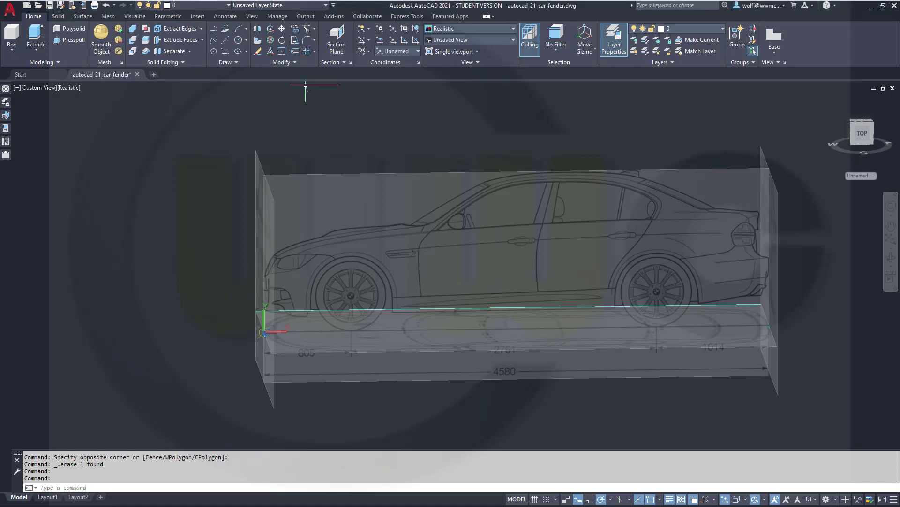
# - In front view, trace the fender's upper edge with a five-point fit spline
pyautogui.click(863, 135)
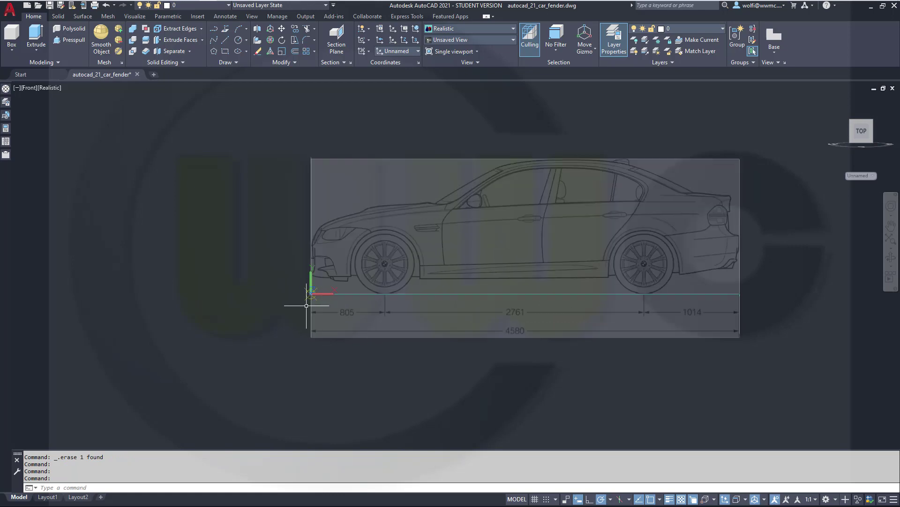
pyautogui.scroll(3, 371, 263)
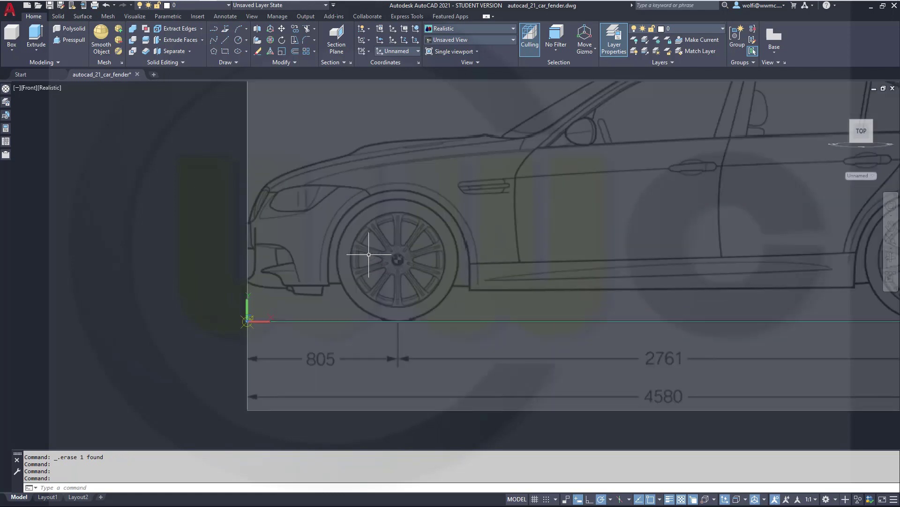
pyautogui.click(214, 43)
pyautogui.scroll(3, 388, 195)
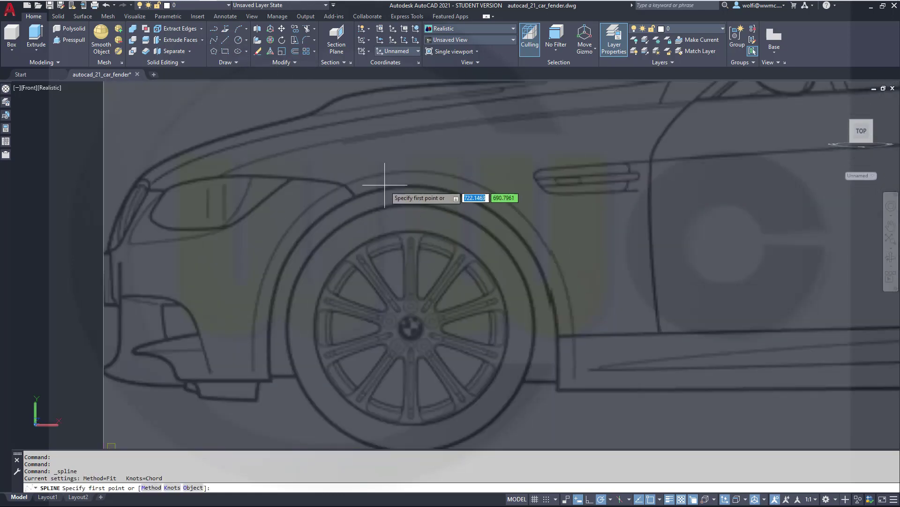
pyautogui.moveTo(422, 160); pyautogui.dragTo(408, 221, button='middle')
pyautogui.scroll(2, 408, 221)
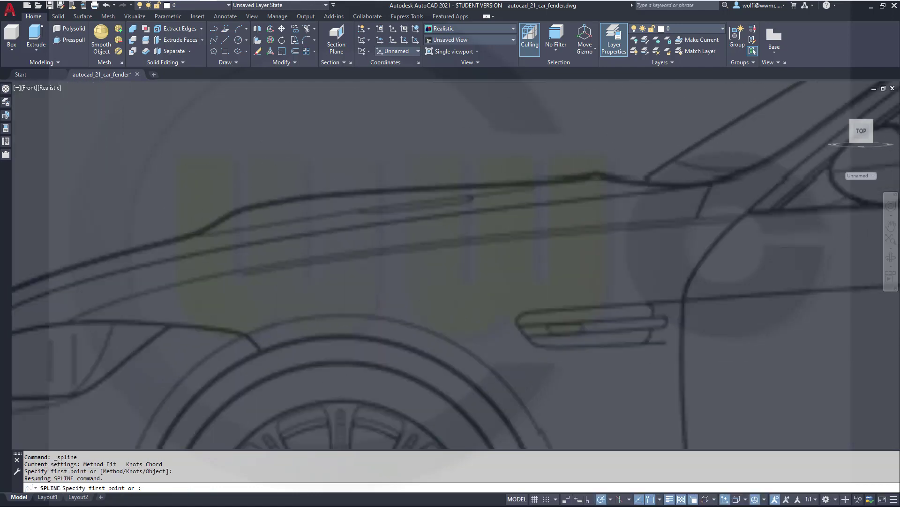
pyautogui.click(64, 323)
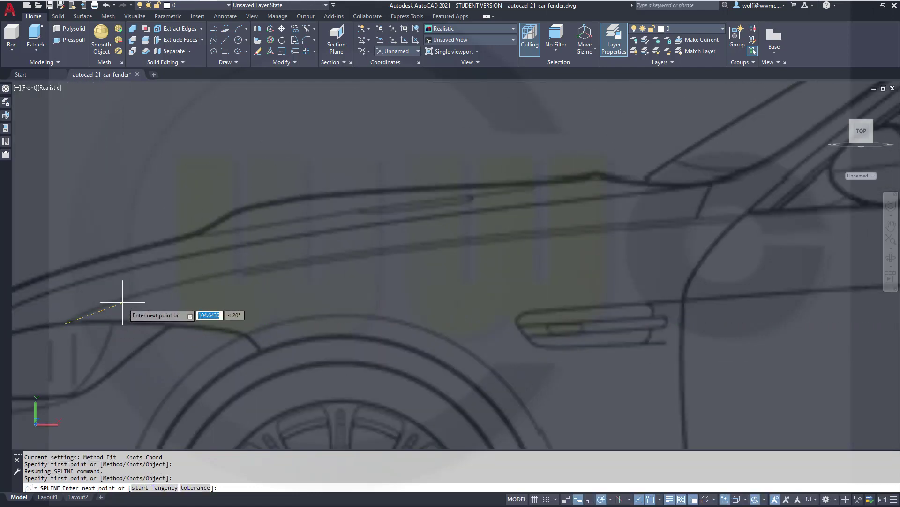
pyautogui.click(175, 284)
pyautogui.click(384, 247)
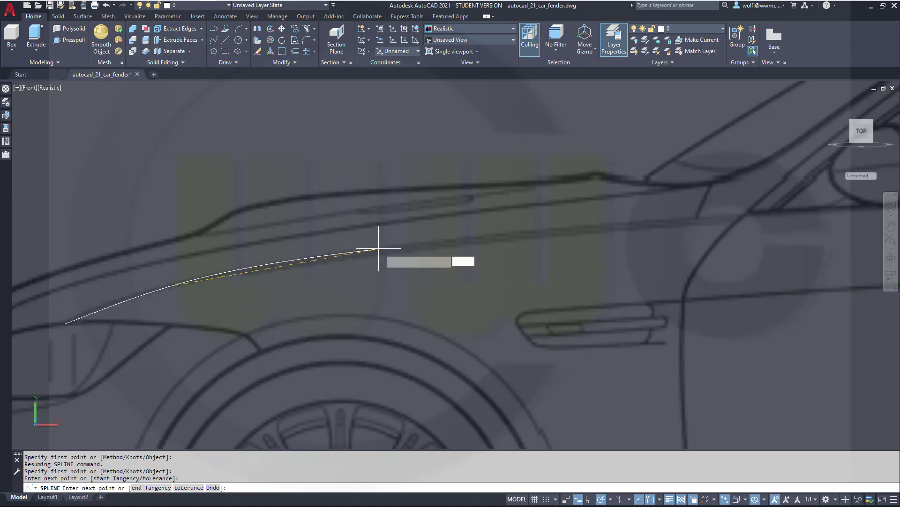
pyautogui.click(590, 228)
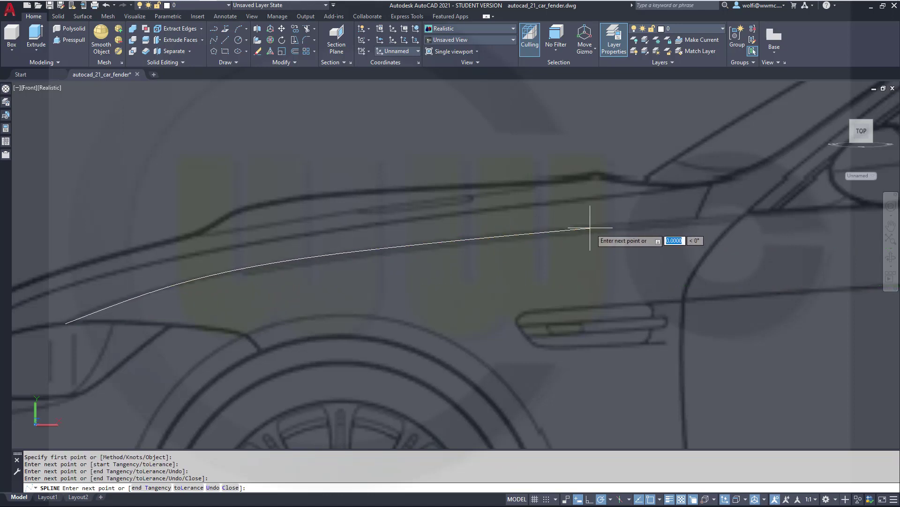
pyautogui.click(746, 219)
pyautogui.rightClick(745, 219)
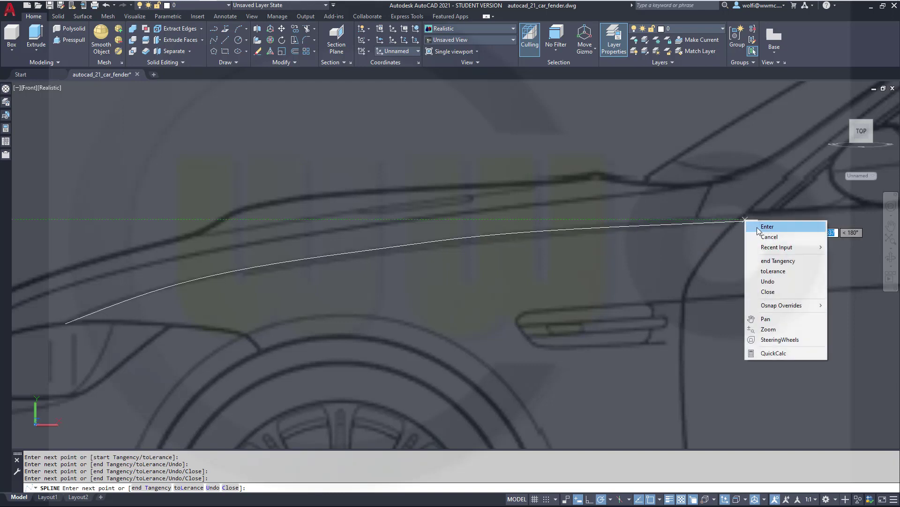
pyautogui.click(758, 227)
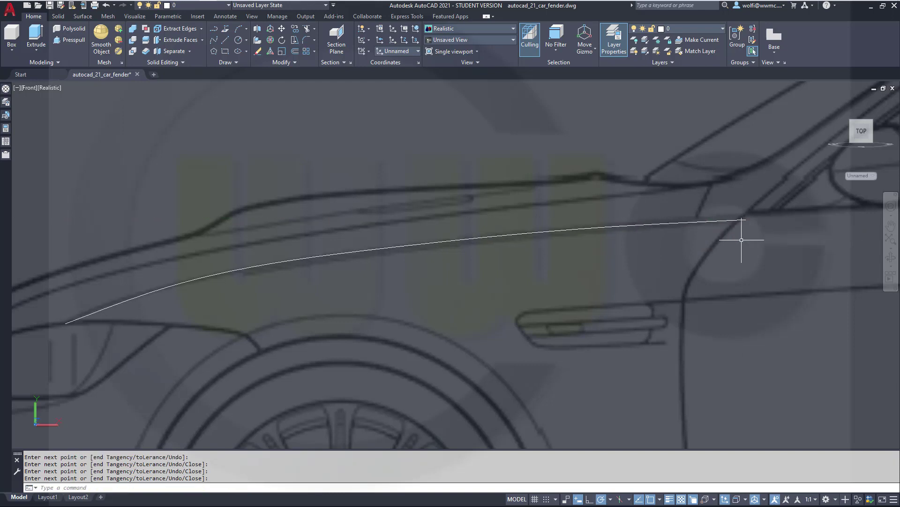
# - Move the new fender spline onto the sketches layer
pyautogui.click(531, 231)
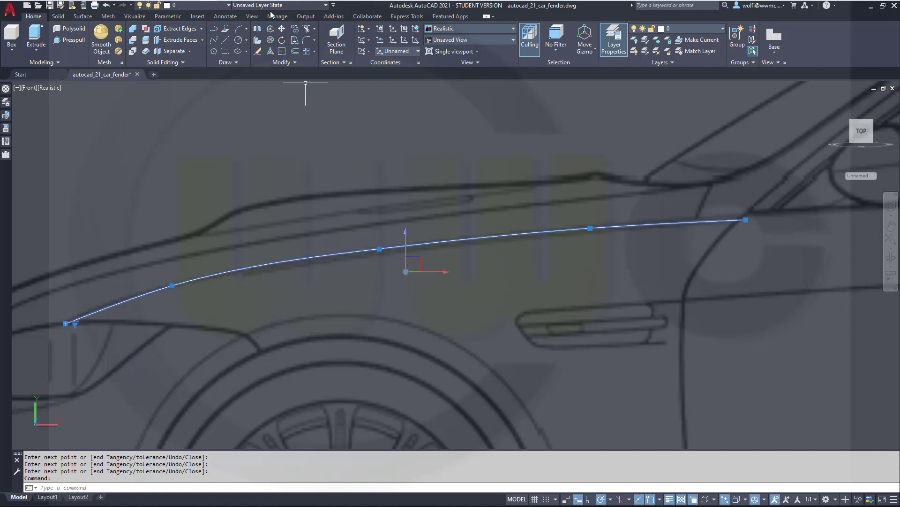
pyautogui.click(228, 6)
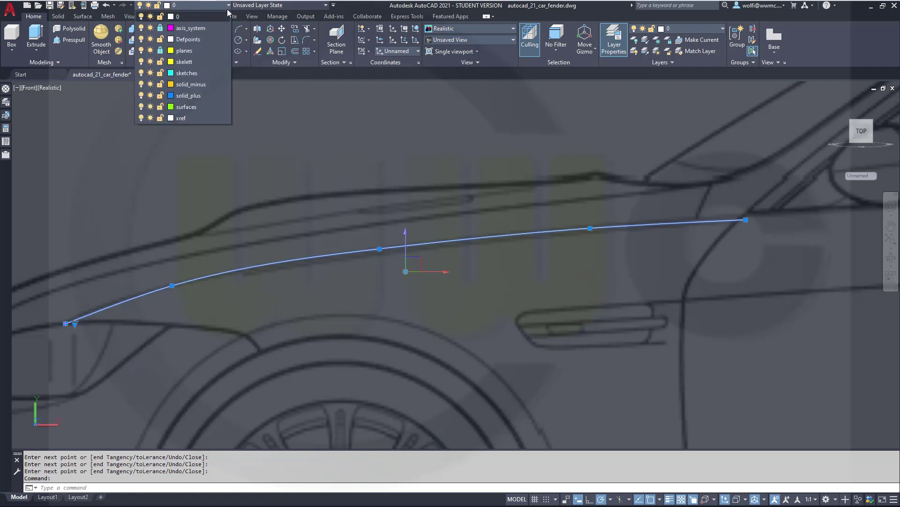
pyautogui.click(209, 75)
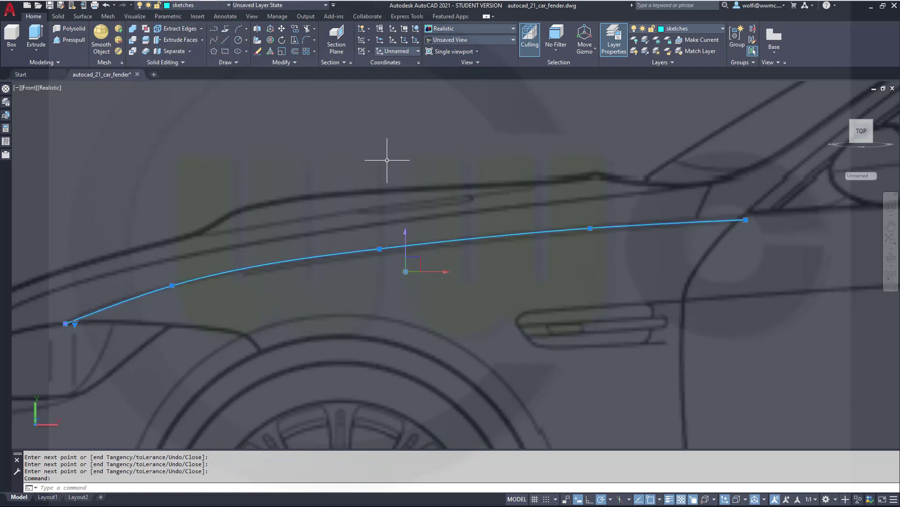
pyautogui.press('Escape')
pyautogui.press('Escape')
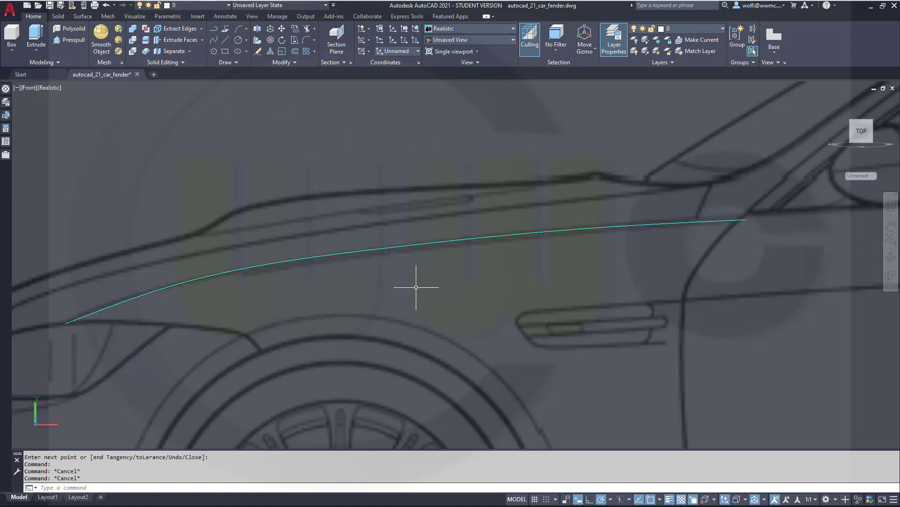
# - Orbit into a tilted perspective to check the upper fender spline in 3D
pyautogui.scroll(2, 421, 280)
pyautogui.scroll(-5, 421, 280)
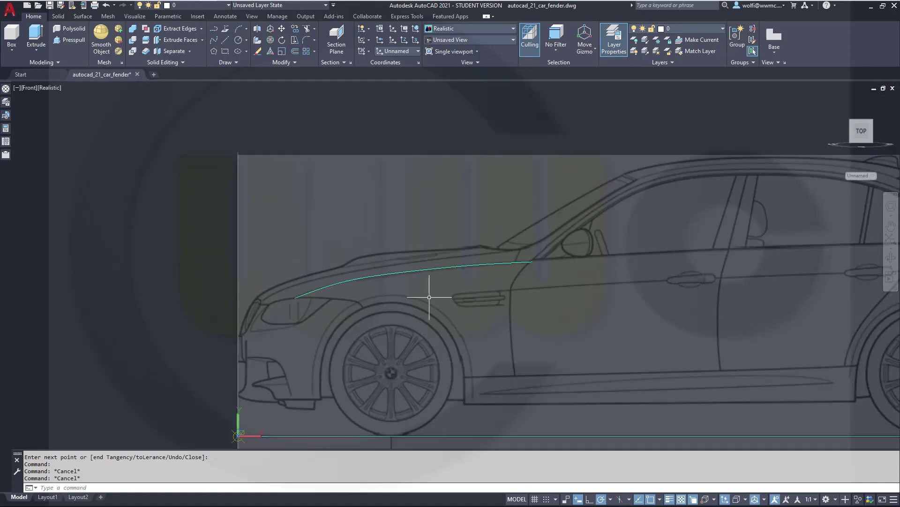
pyautogui.keyDown('shift'); pyautogui.moveTo(430, 297); pyautogui.dragTo(437, 371, button='middle'); pyautogui.keyUp('shift')
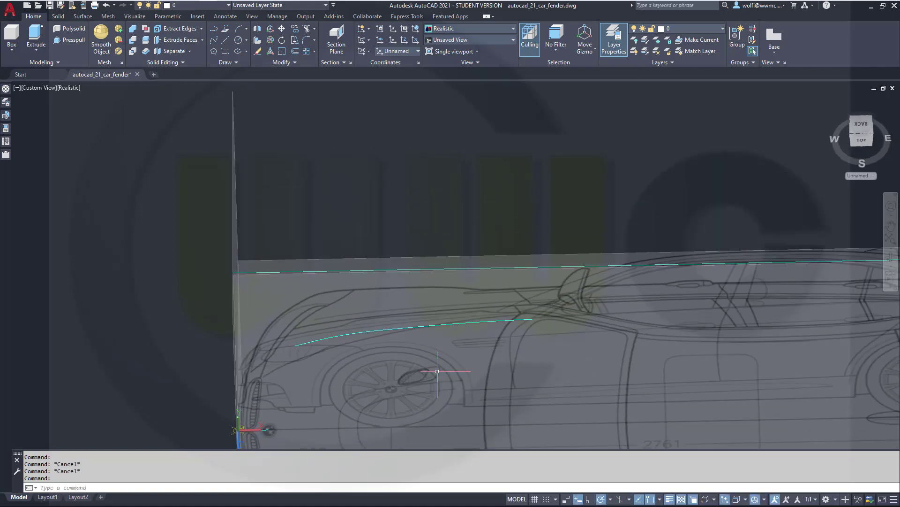
pyautogui.keyDown('shift'); pyautogui.moveTo(424, 309); pyautogui.dragTo(434, 362, button='middle'); pyautogui.keyUp('shift')
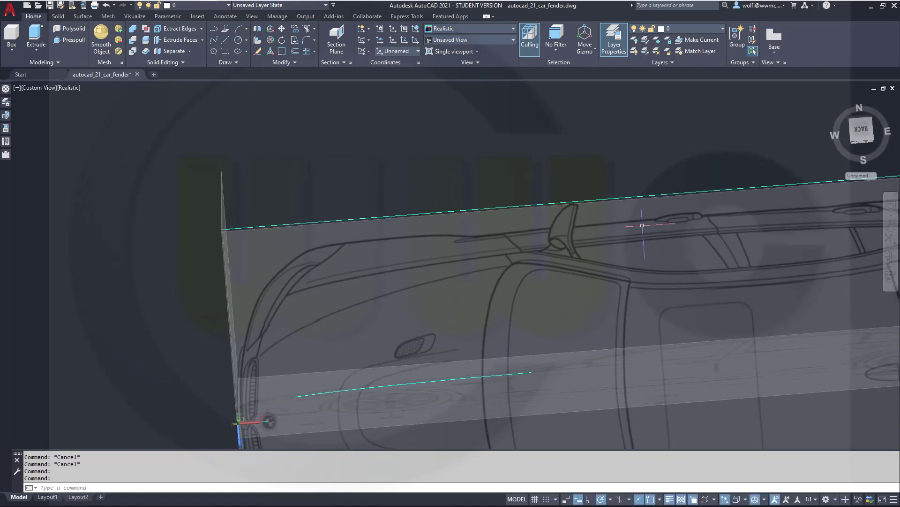
# - In top view zoomed on the car's nose, rotate the UCS about its X axis
pyautogui.click(864, 128)
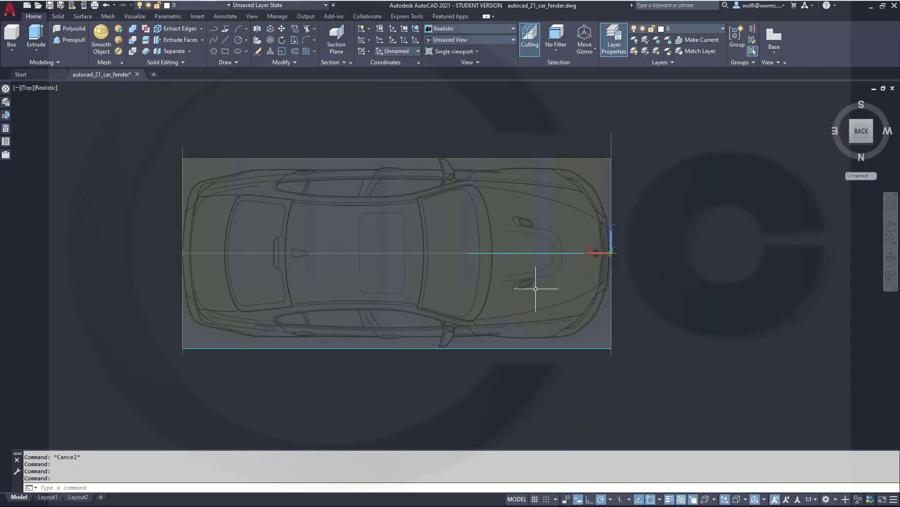
pyautogui.scroll(3, 488, 249)
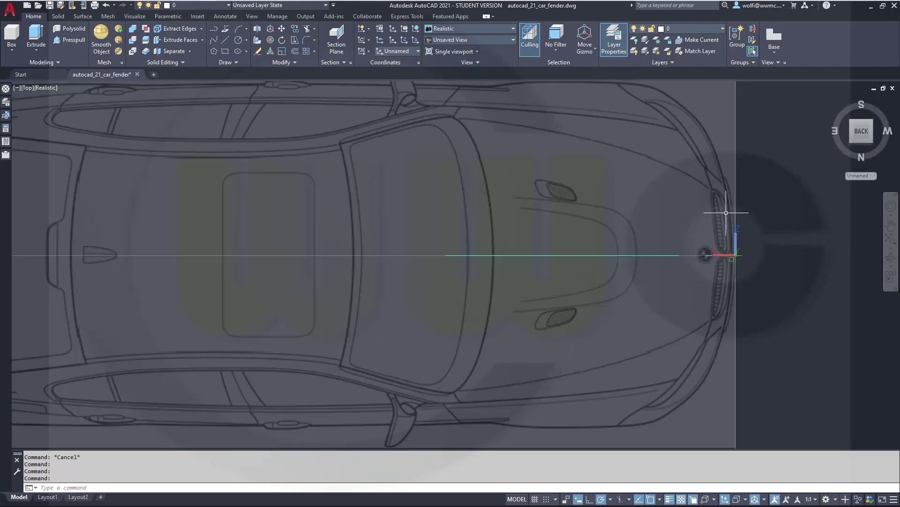
pyautogui.scroll(2, 699, 256)
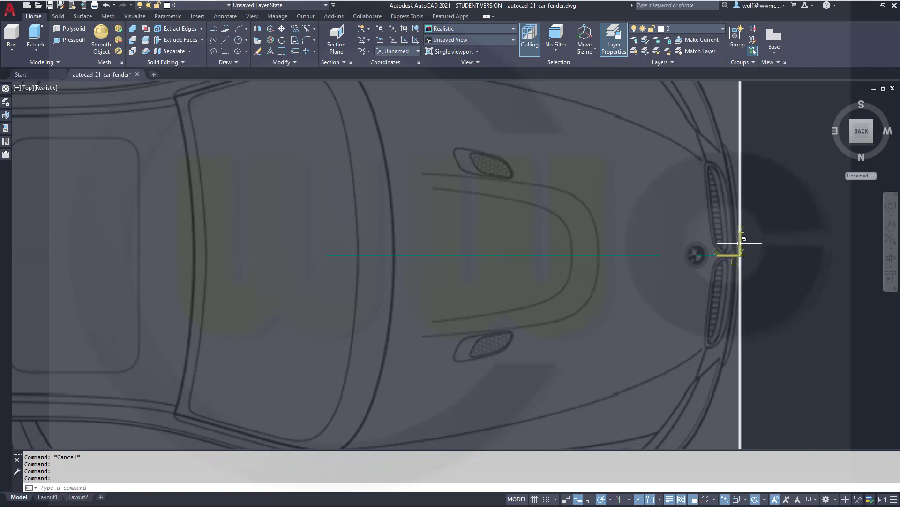
pyautogui.scroll(2, 743, 238)
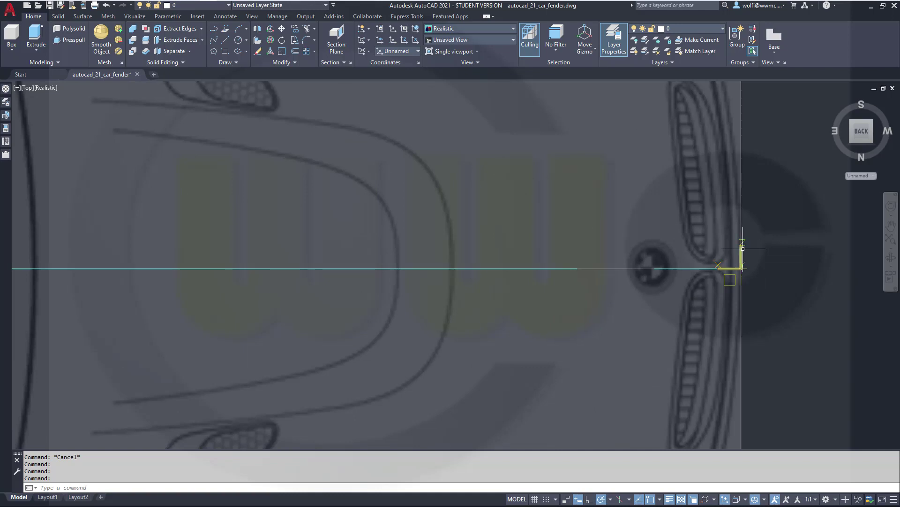
pyautogui.click(742, 251)
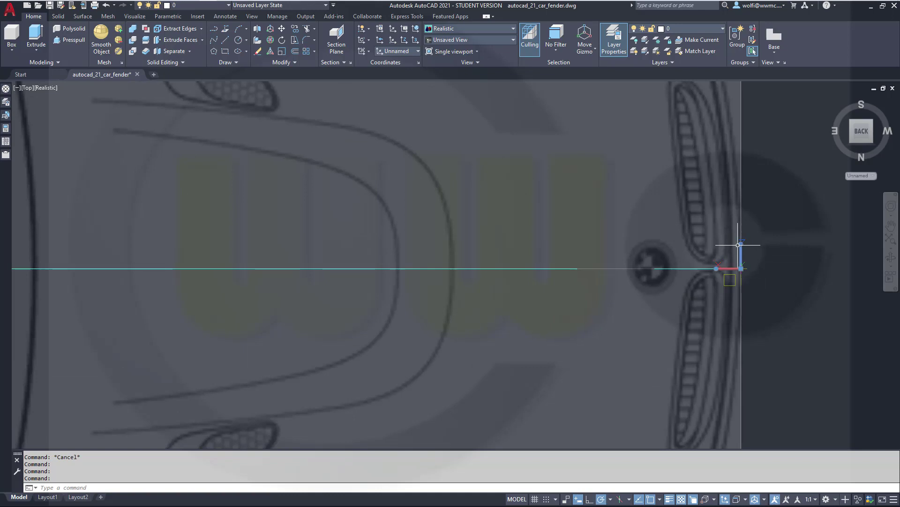
pyautogui.moveTo(741, 243)
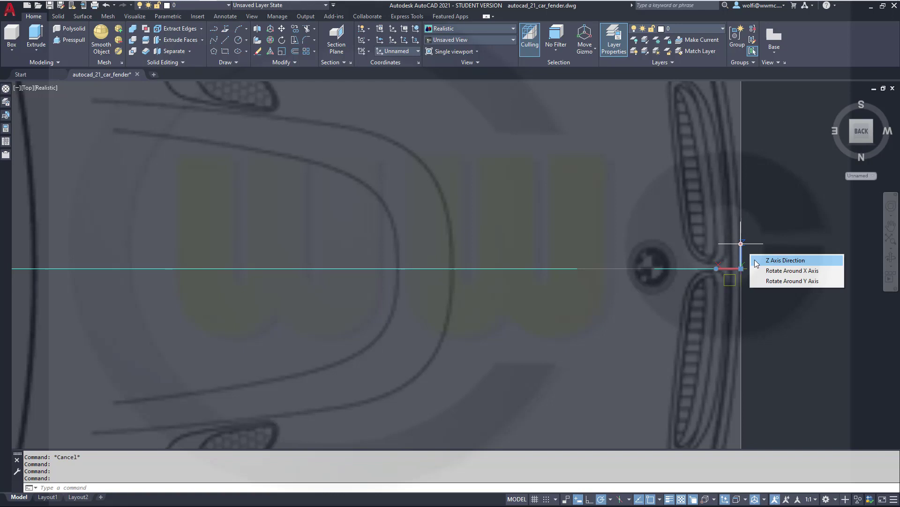
pyautogui.click(763, 271)
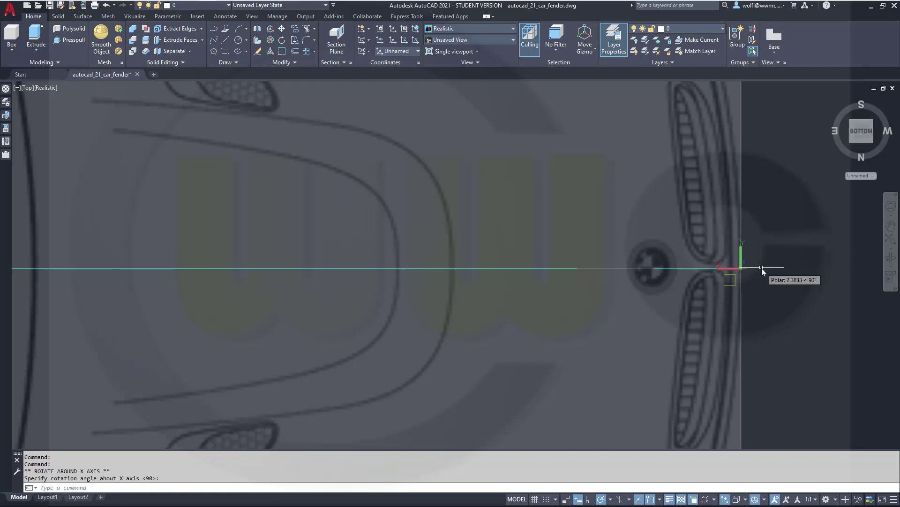
pyautogui.press('Escape')
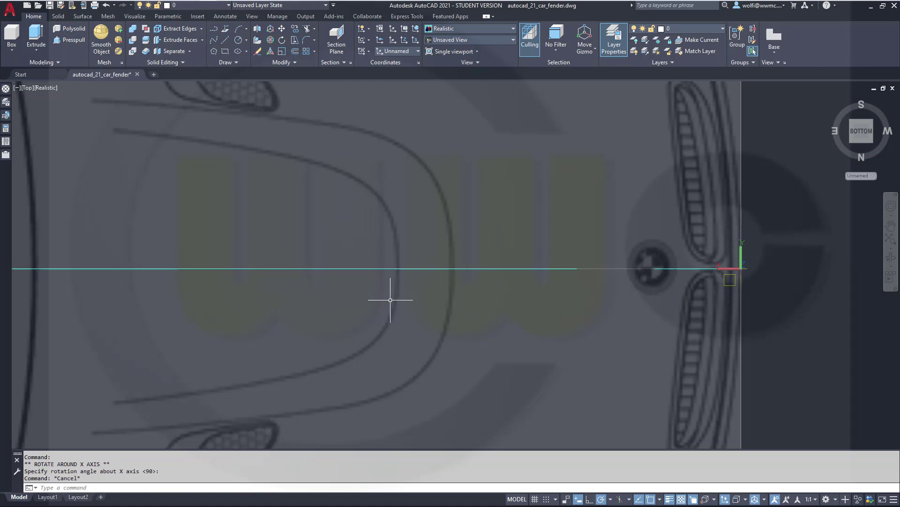
pyautogui.scroll(-5, 382, 302)
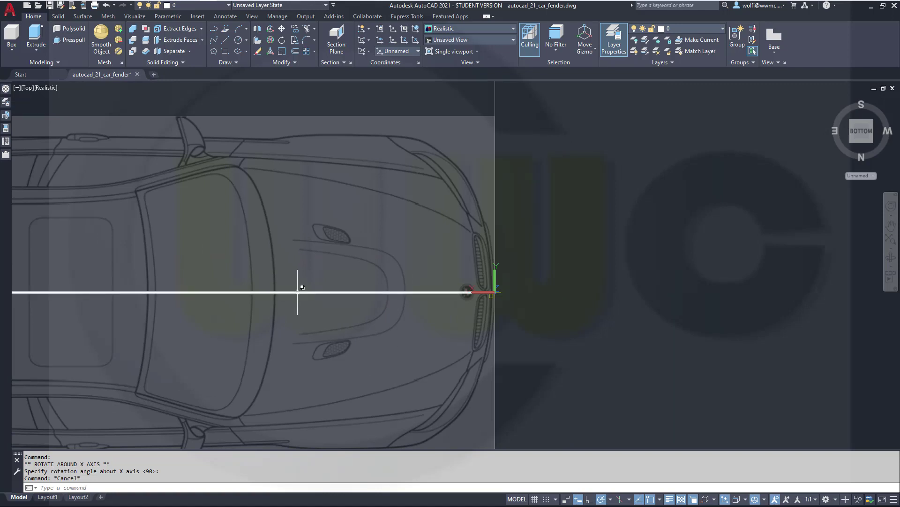
# - Pick the centreline spline and stretch its first end and second fit point onto the outline
pyautogui.click(298, 291)
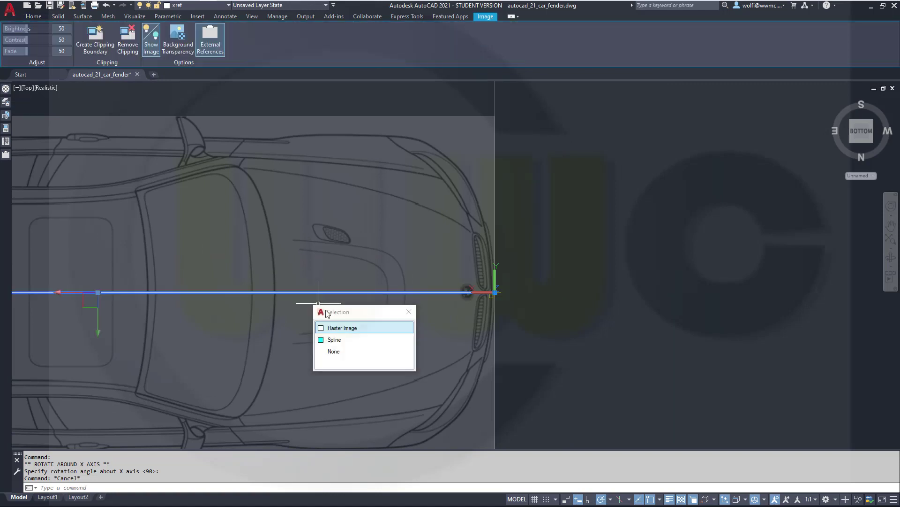
pyautogui.click(334, 341)
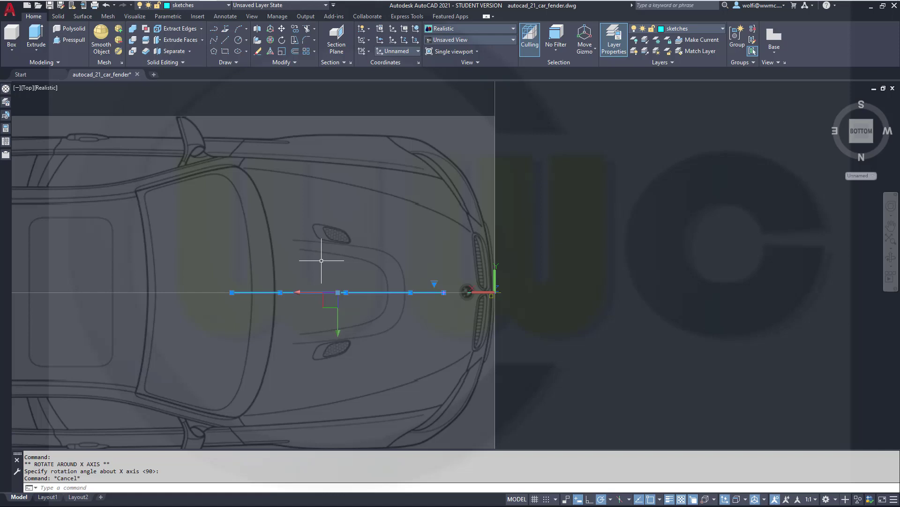
pyautogui.moveTo(232, 291)
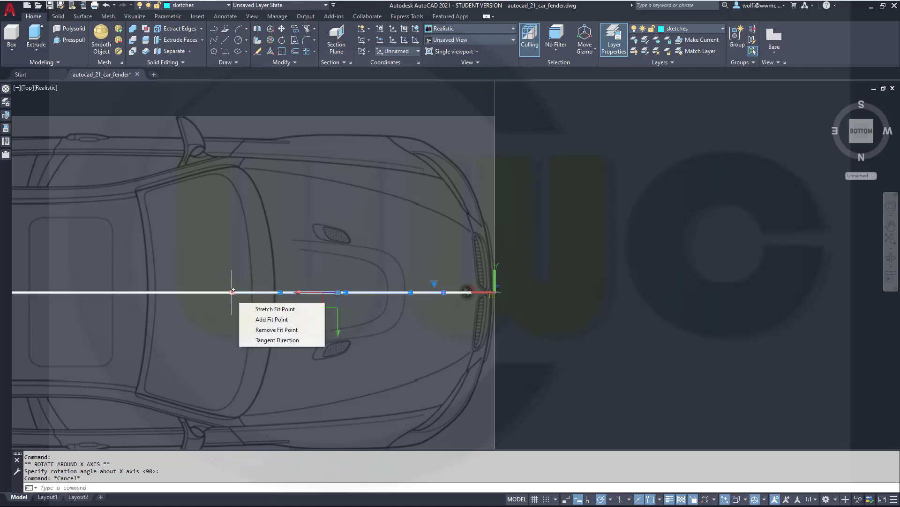
pyautogui.click(232, 291)
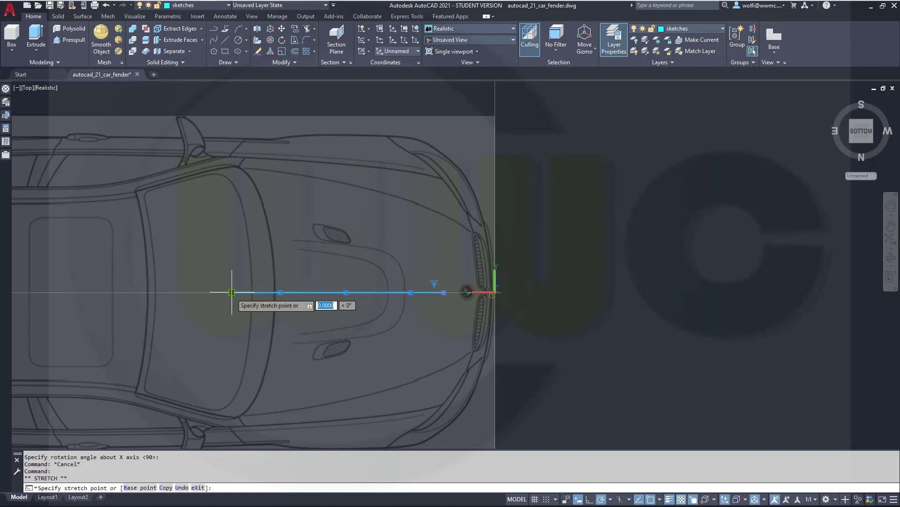
pyautogui.click(232, 155)
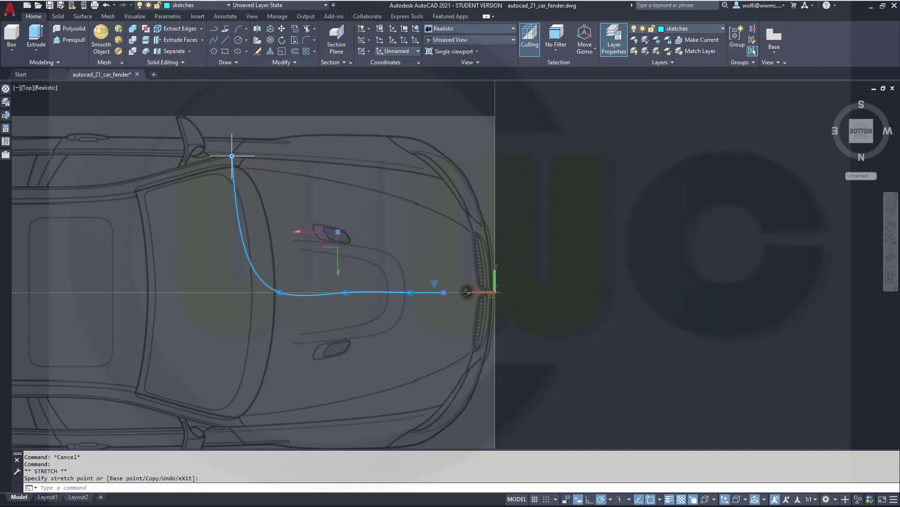
pyautogui.click(280, 292)
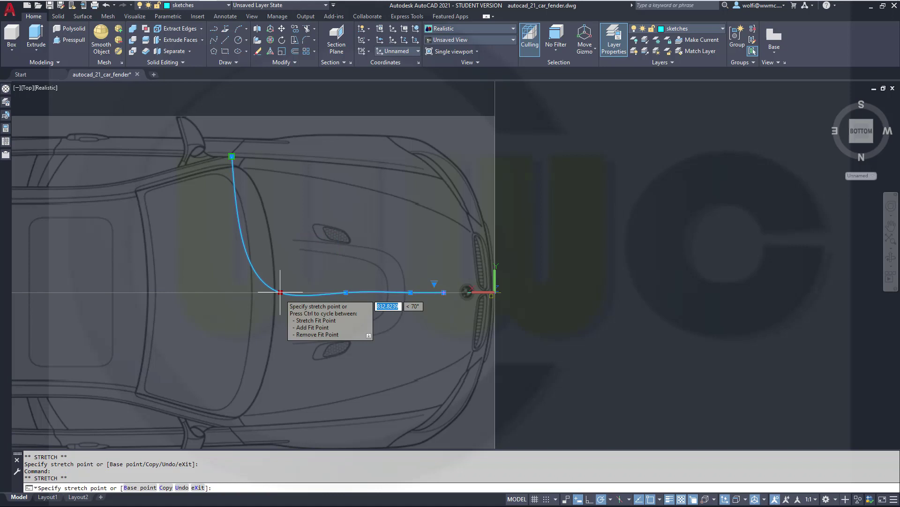
pyautogui.click(280, 162)
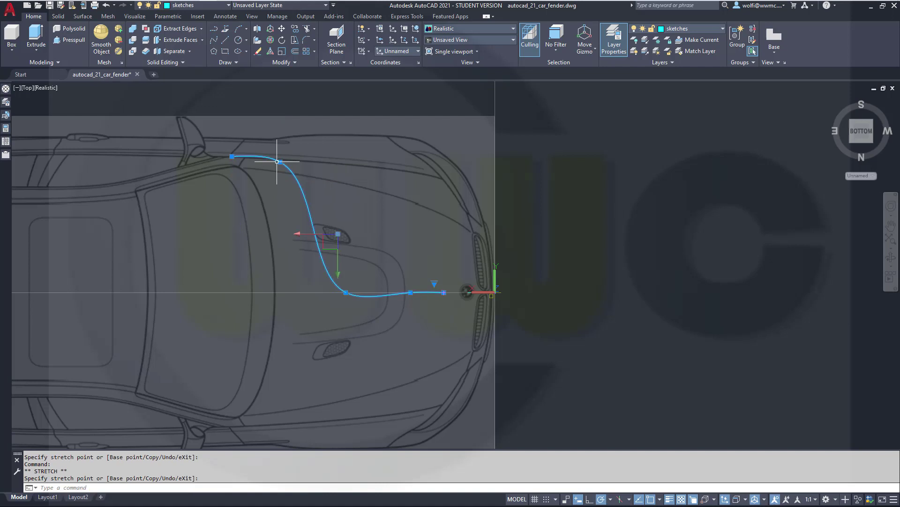
# - Stretch the third and fourth fit points and the front end onto the car outline
pyautogui.click(345, 292)
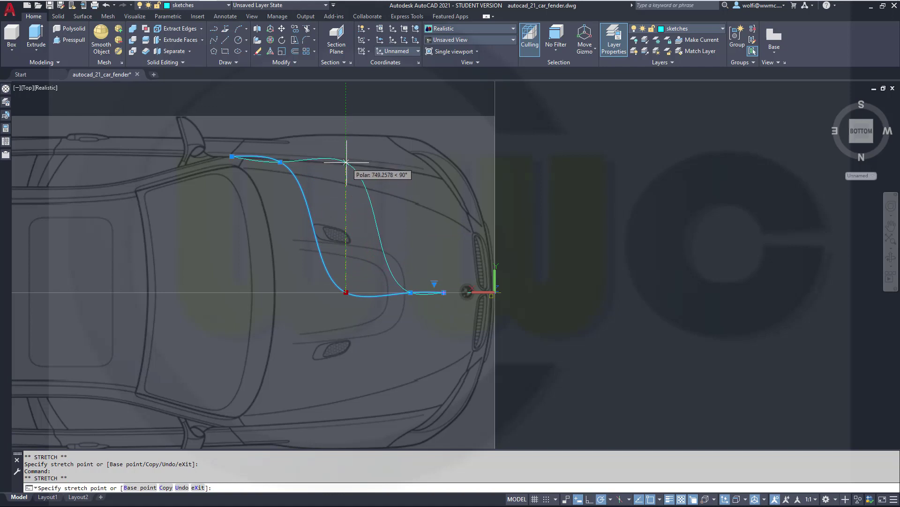
pyautogui.click(346, 162)
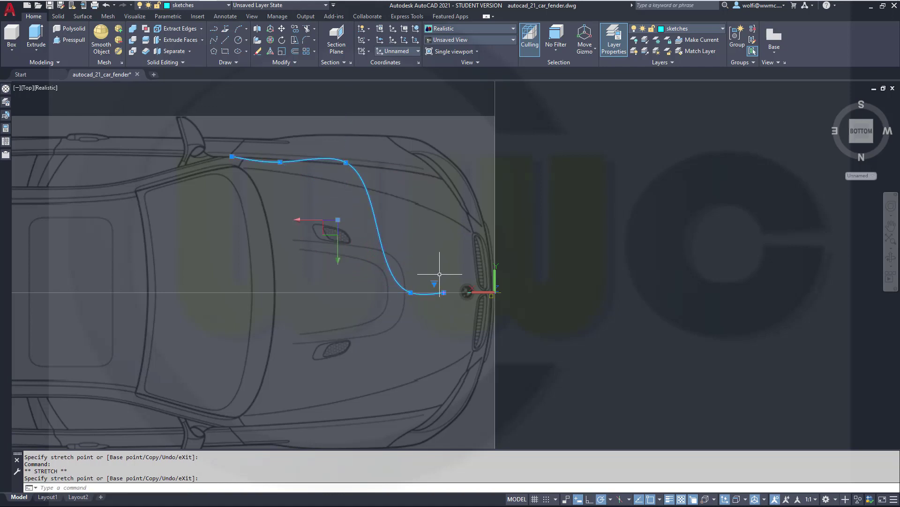
pyautogui.click(410, 292)
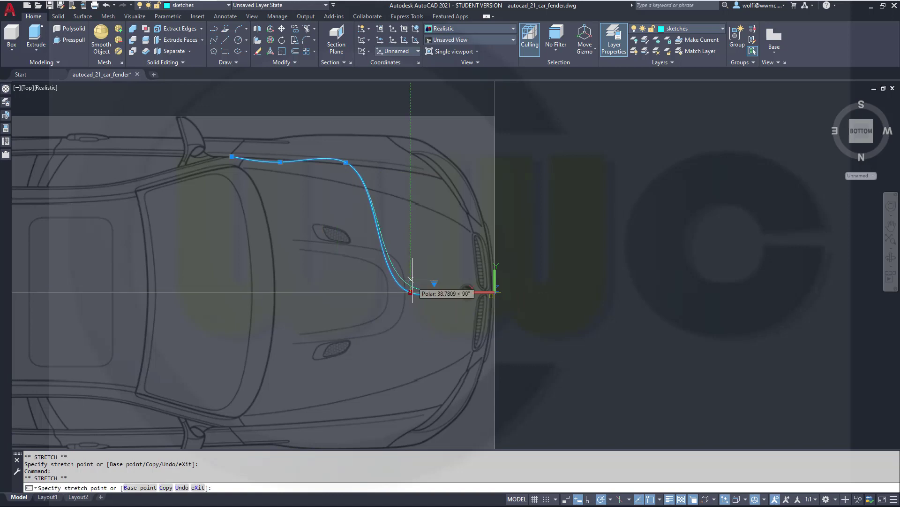
pyautogui.click(411, 173)
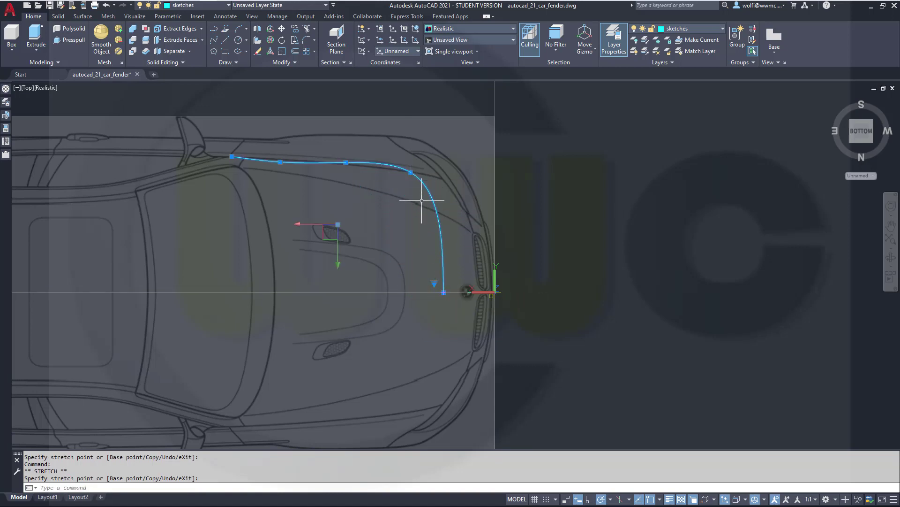
pyautogui.rightClick(444, 291)
pyautogui.click(474, 303)
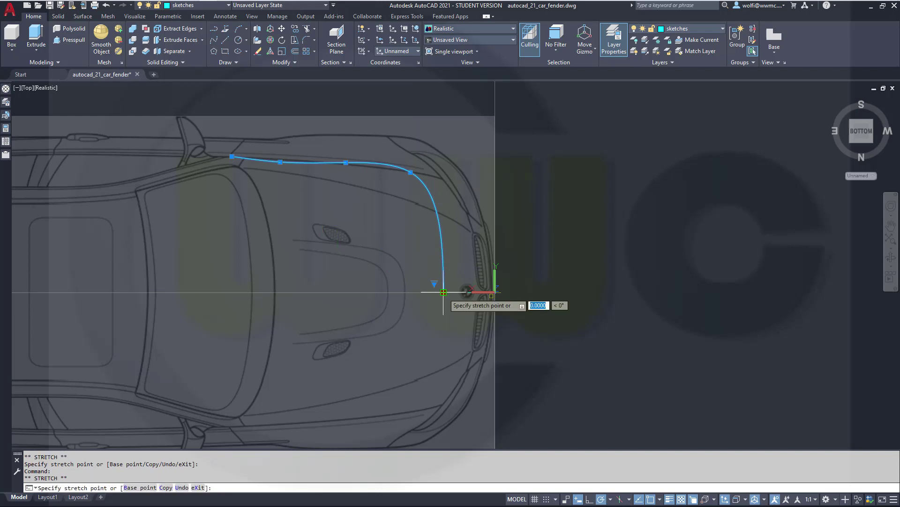
pyautogui.click(443, 177)
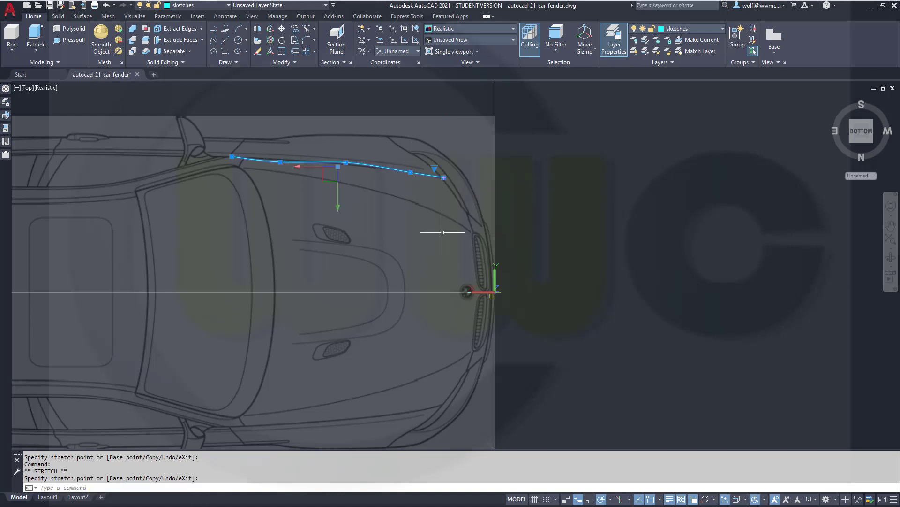
pyautogui.press('Escape')
# - Fine-tune two middle fit points of the fender spline onto the blueprint line
pyautogui.scroll(4, 274, 191)
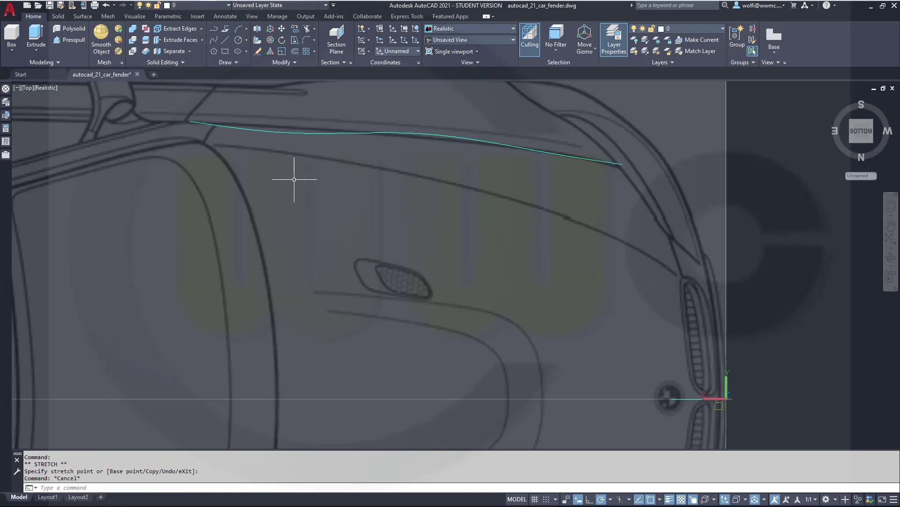
pyautogui.moveTo(351, 172); pyautogui.dragTo(456, 316, button='middle')
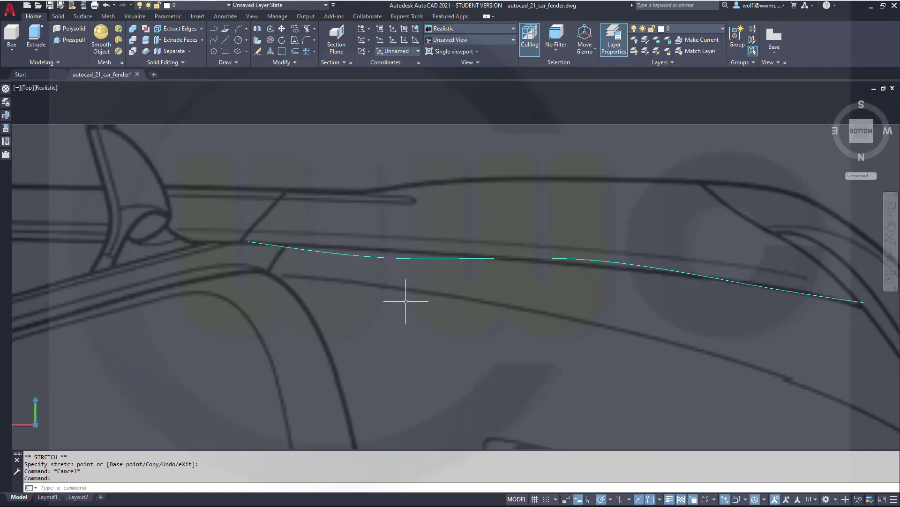
pyautogui.click(383, 257)
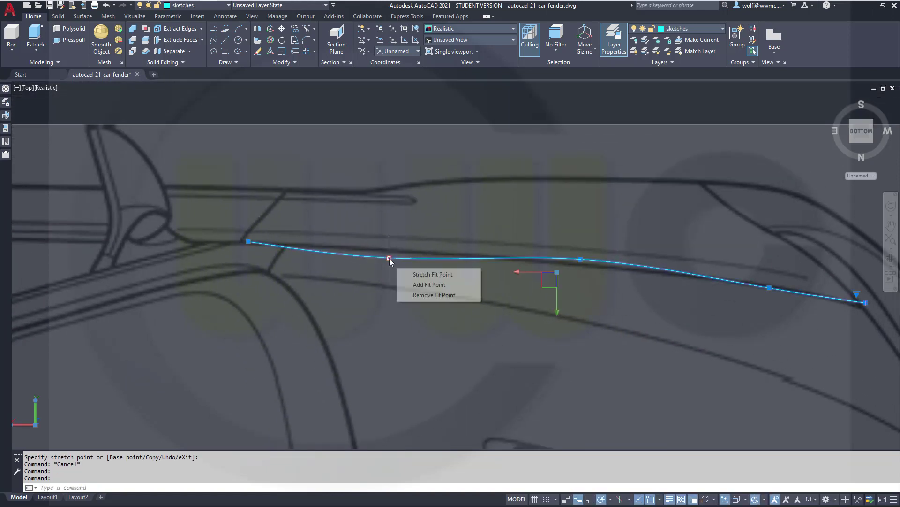
pyautogui.click(392, 258)
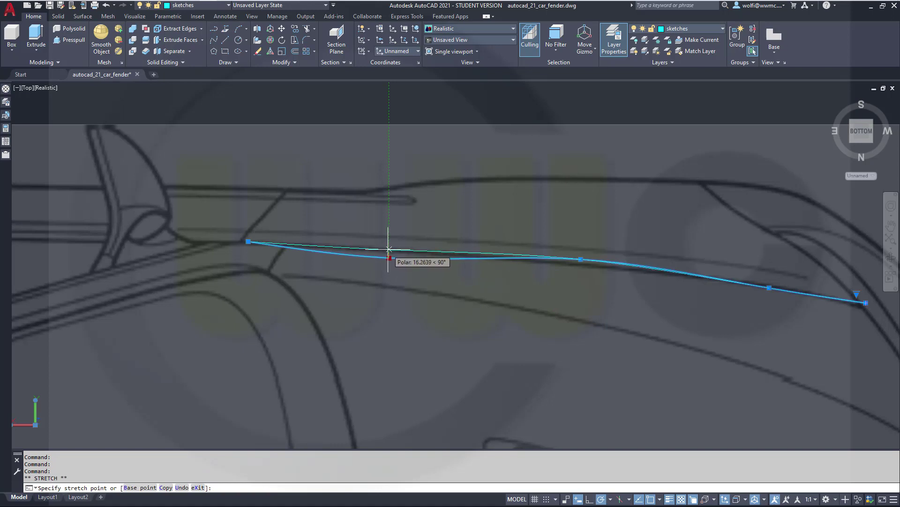
pyautogui.click(390, 249)
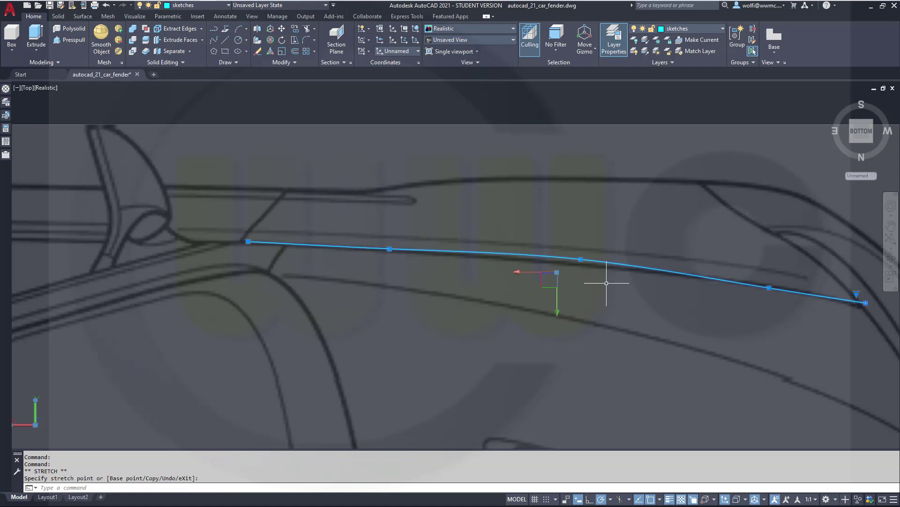
pyautogui.click(580, 258)
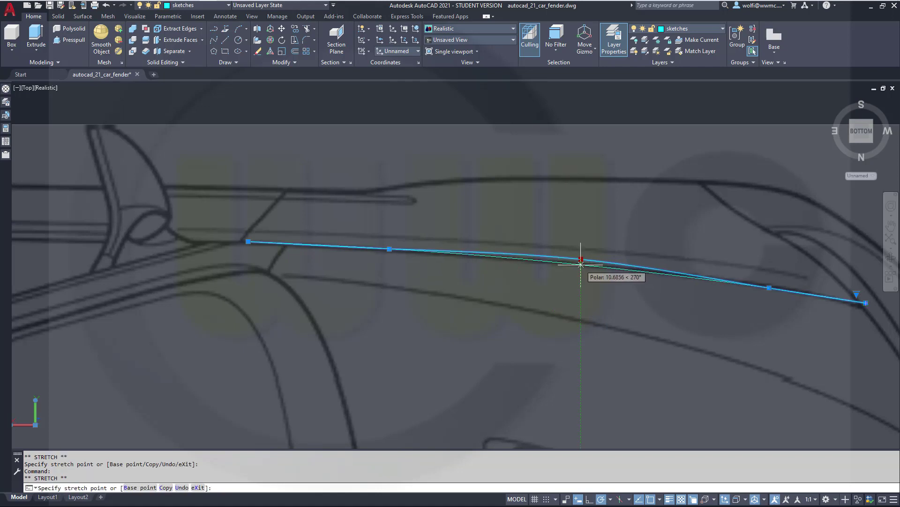
pyautogui.click(581, 264)
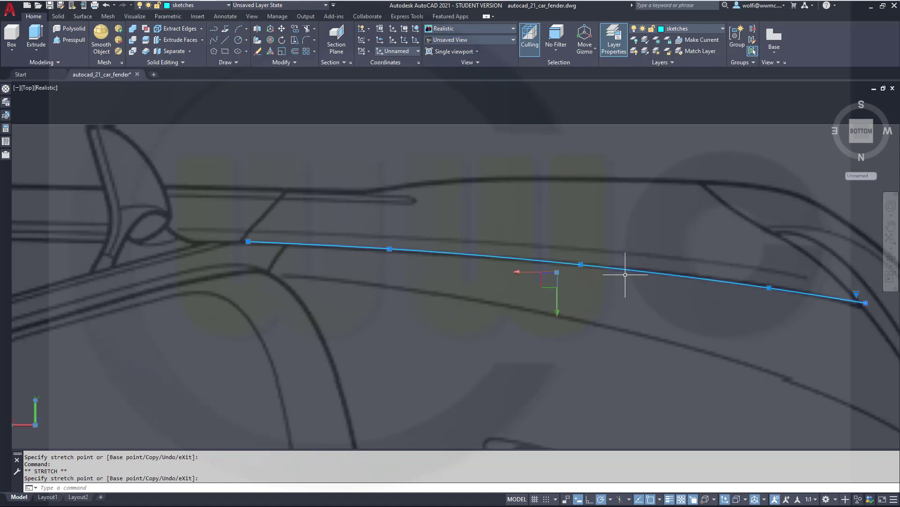
pyautogui.press('Escape')
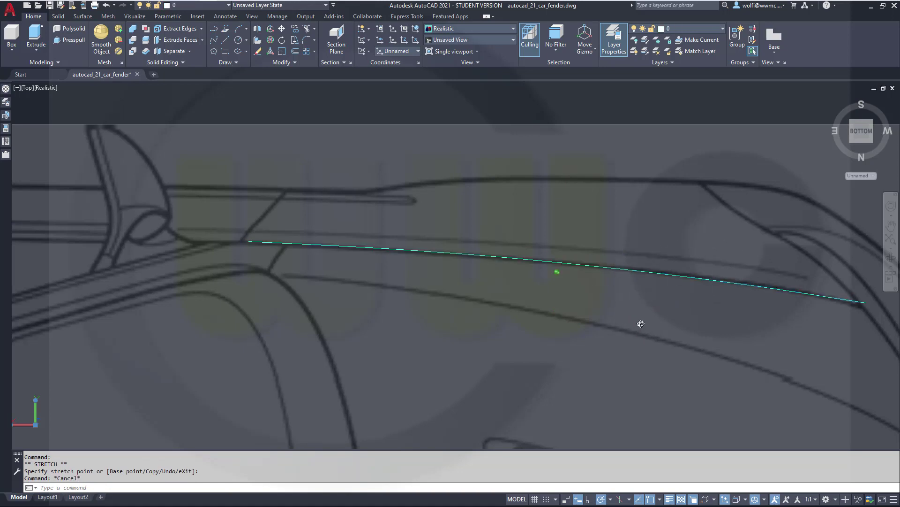
pyautogui.moveTo(640, 324)
pyautogui.keyDown('shift'); pyautogui.mouseDown(button='middle')
pyautogui.moveTo(502, 292)
pyautogui.moveTo(332, 221)
pyautogui.moveTo(257, 255)
pyautogui.moveTo(264, 277)
pyautogui.mouseUp(button='middle'); pyautogui.keyUp('shift')
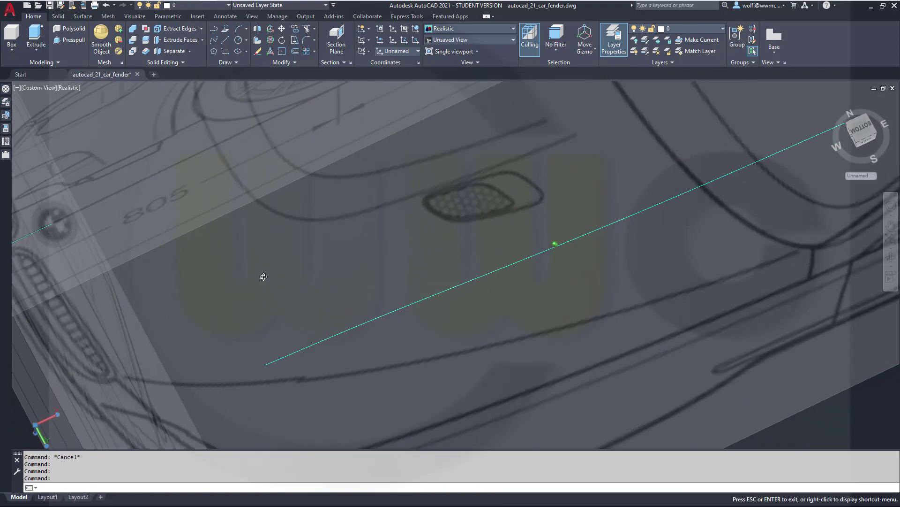
pyautogui.scroll(-10, 264, 276)
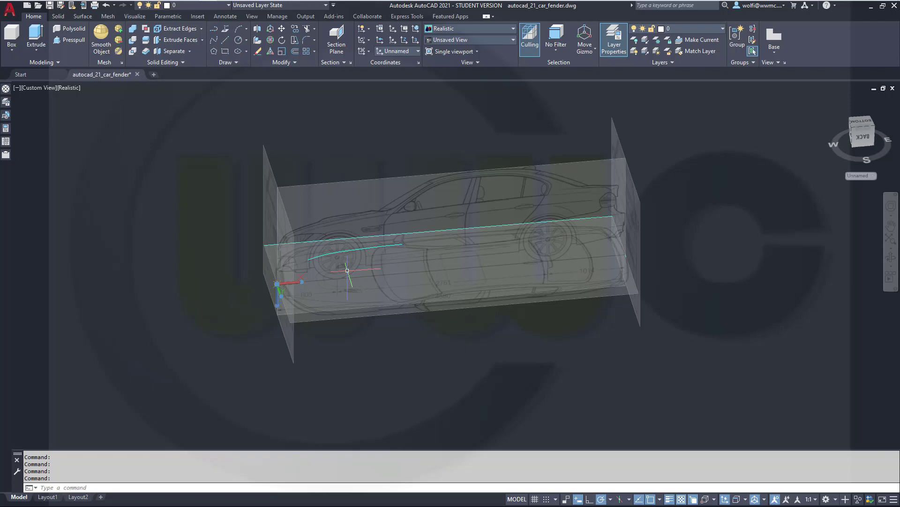
pyautogui.scroll(3, 347, 270)
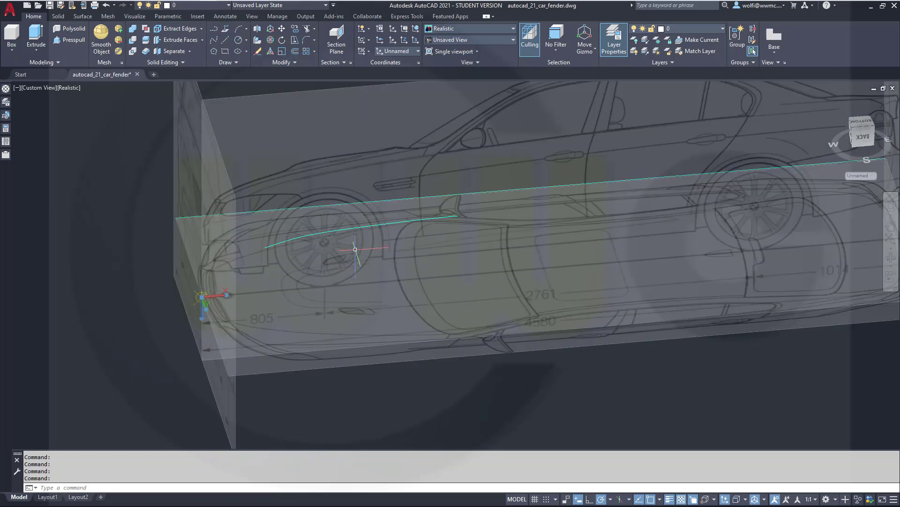
pyautogui.hotkey('ctrl', 'z')
pyautogui.hotkey('ctrl', 'z')
pyautogui.hotkey('ctrl', 'z')
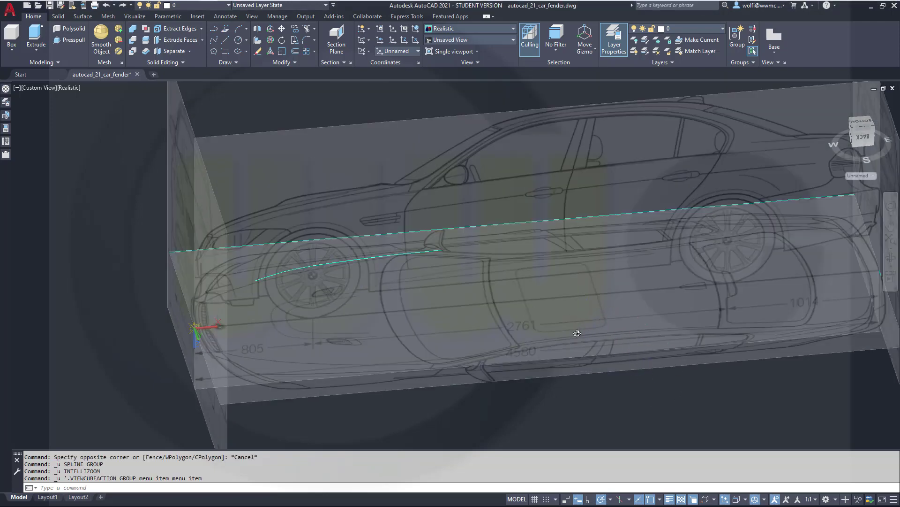
pyautogui.keyDown('shift'); pyautogui.moveTo(578, 333); pyautogui.dragTo(569, 383, button='middle'); pyautogui.keyUp('shift')
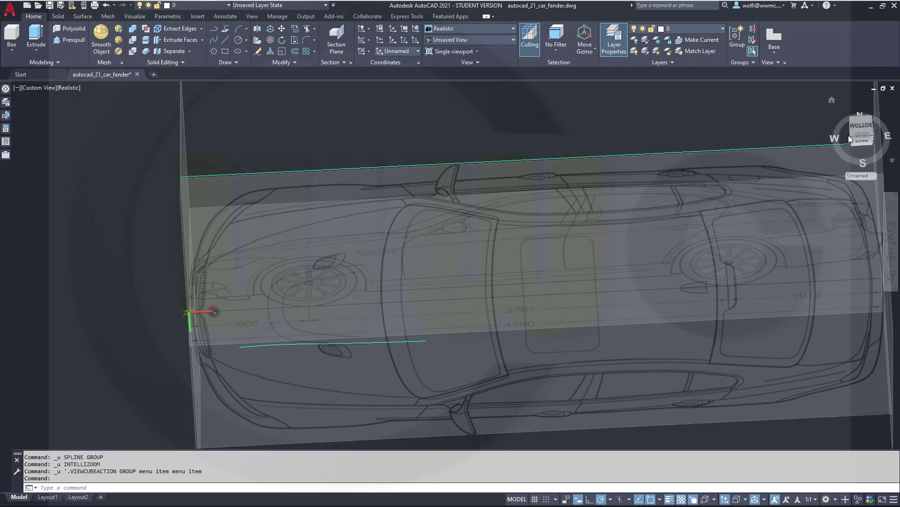
# - In top view, stretch the spline's front end grip onto the blueprint fender line
pyautogui.click(861, 132)
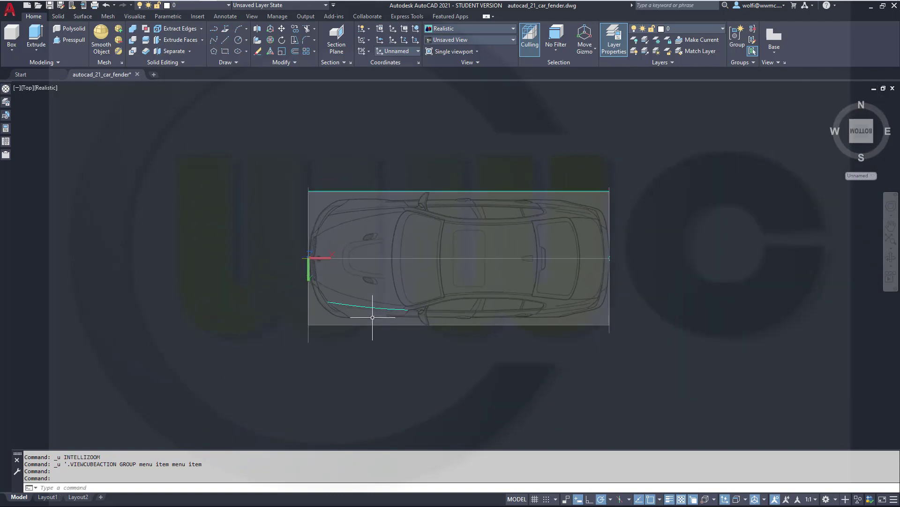
pyautogui.scroll(7, 342, 305)
pyautogui.scroll(3, 281, 284)
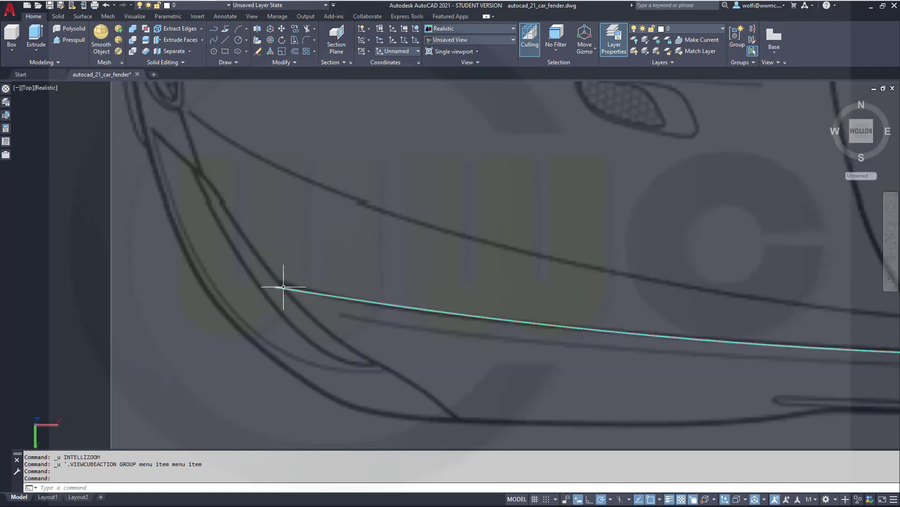
pyautogui.click(288, 288)
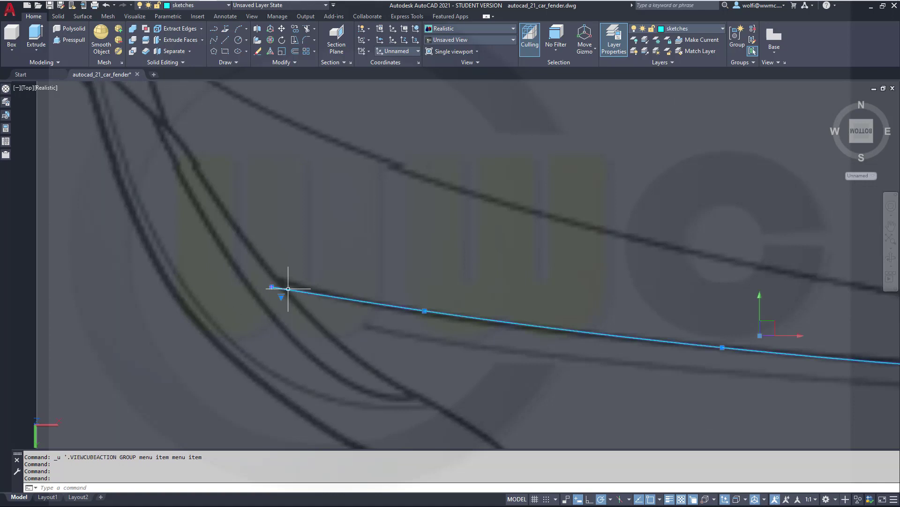
pyautogui.click(272, 286)
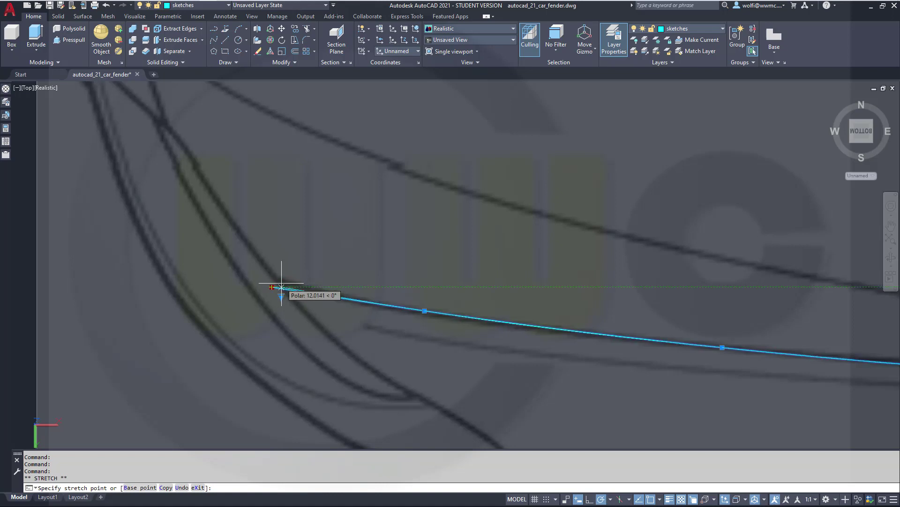
pyautogui.scroll(3, 282, 286)
pyautogui.scroll(2, 296, 283)
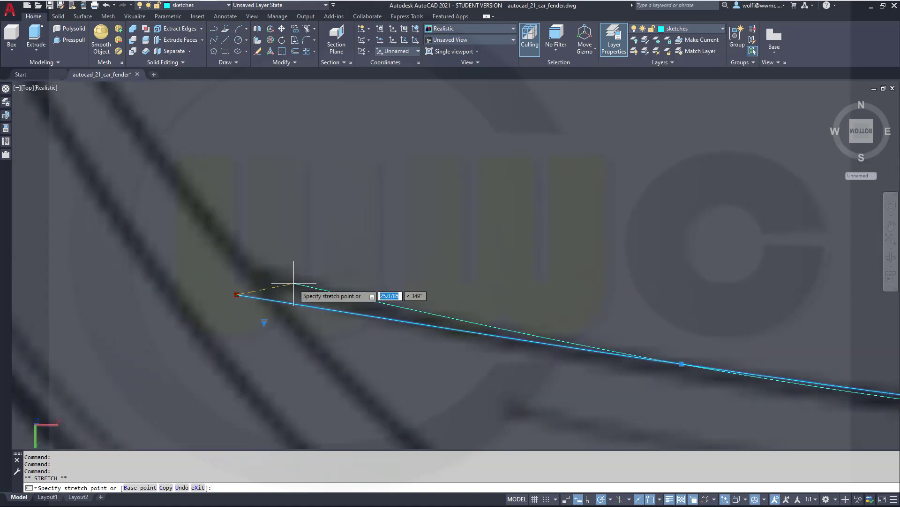
pyautogui.click(264, 284)
pyautogui.press('Escape')
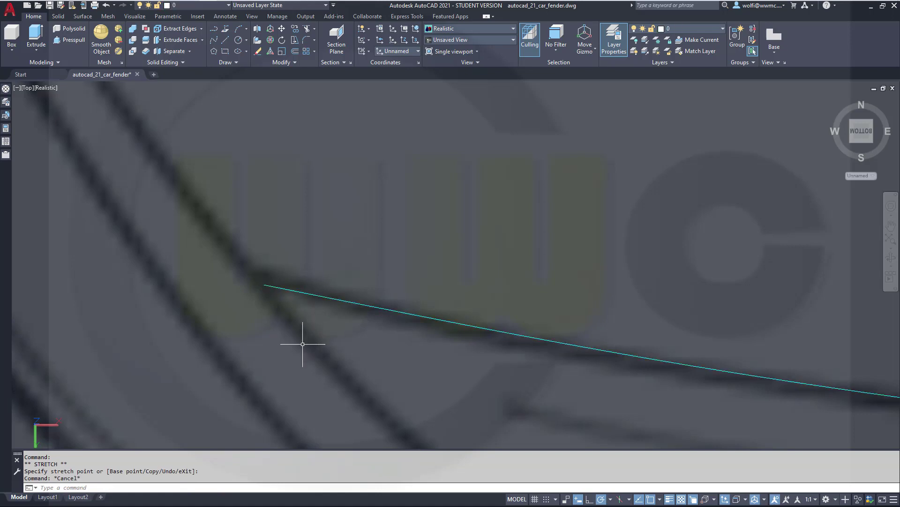
pyautogui.scroll(-5, 302, 345)
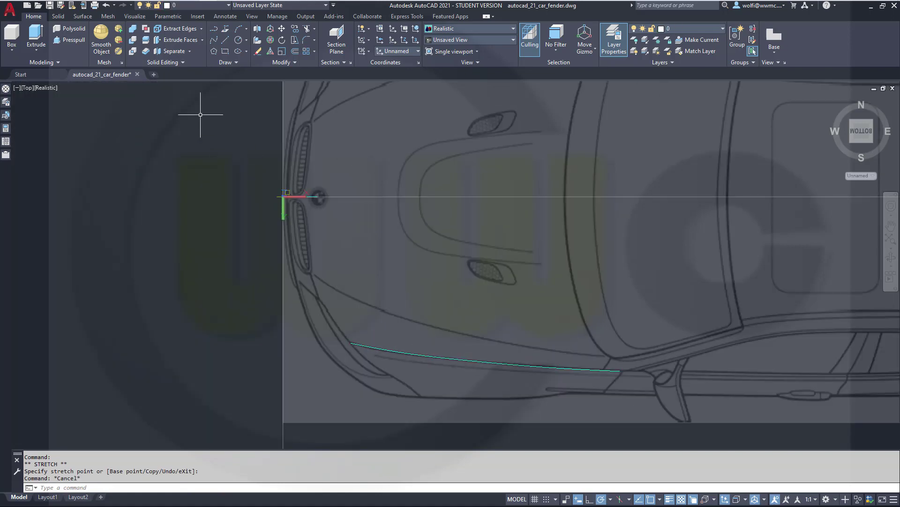
# - Make sketches the current layer
pyautogui.click(214, 40)
pyautogui.scroll(2, 436, 427)
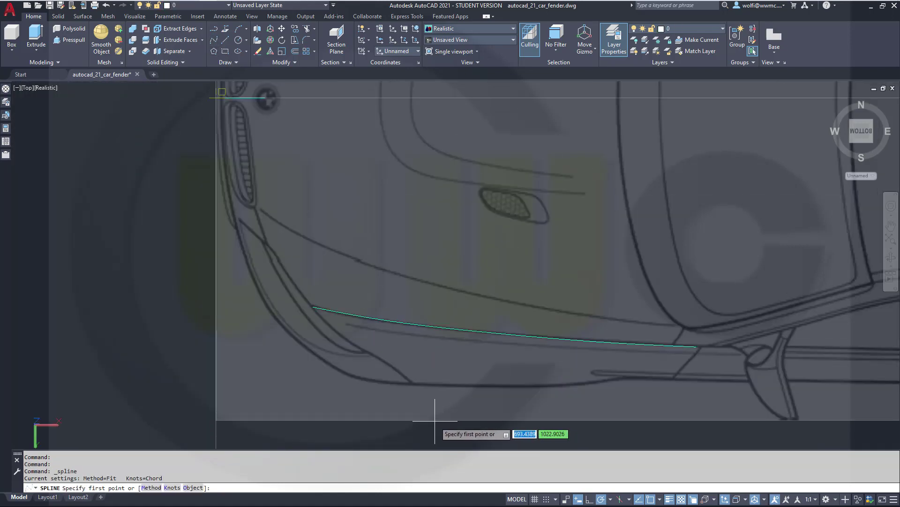
pyautogui.press('Escape')
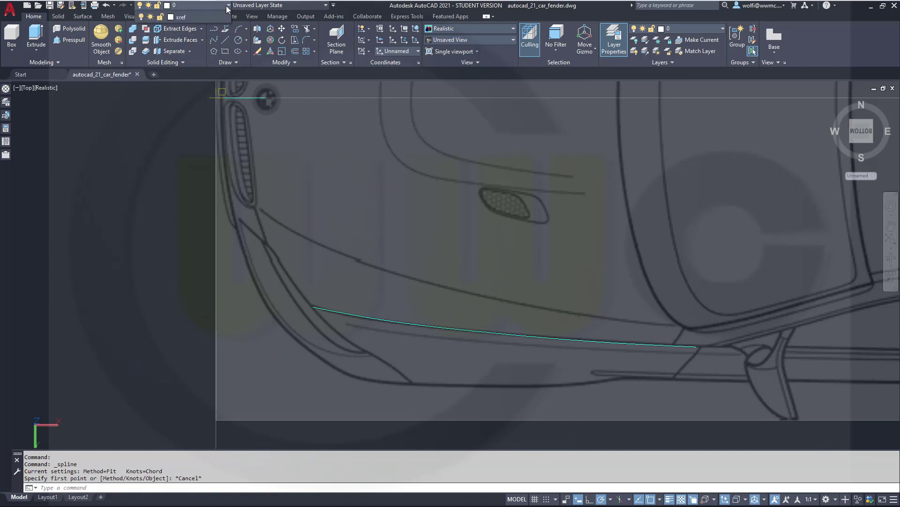
pyautogui.click(228, 5)
pyautogui.click(215, 73)
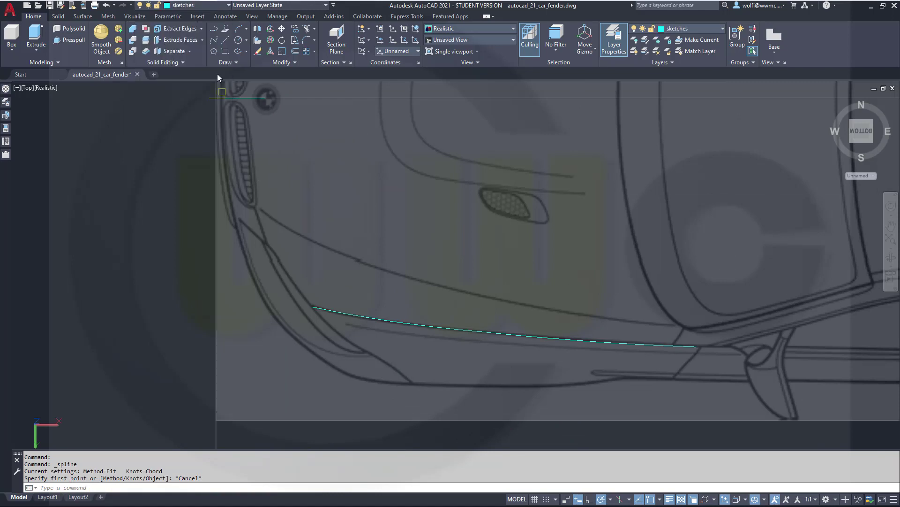
# - Spline along the lower fender edge, ending without snaps at the upper spline's tip
pyautogui.press('Return')
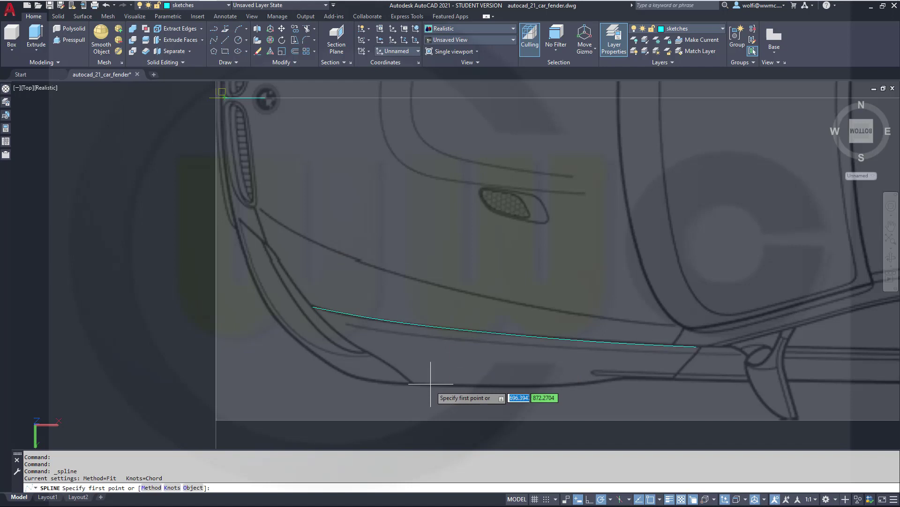
pyautogui.scroll(5, 417, 375)
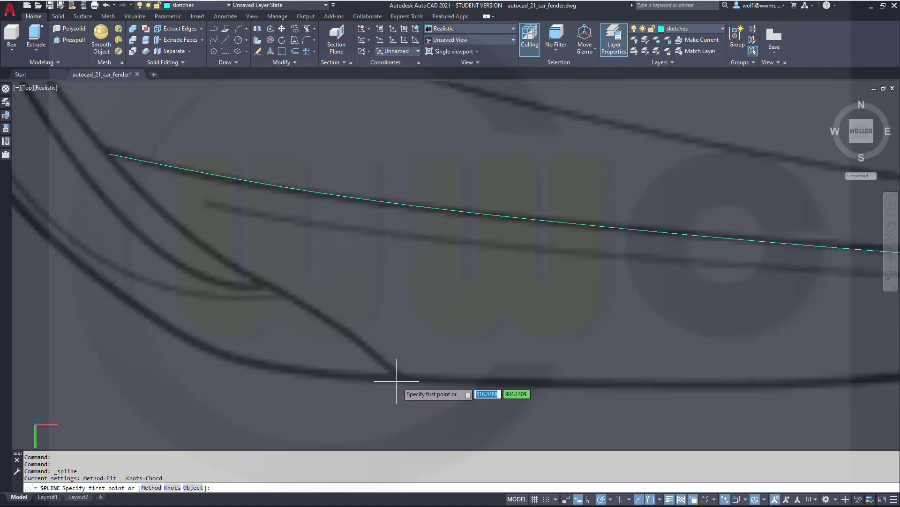
pyautogui.click(400, 381)
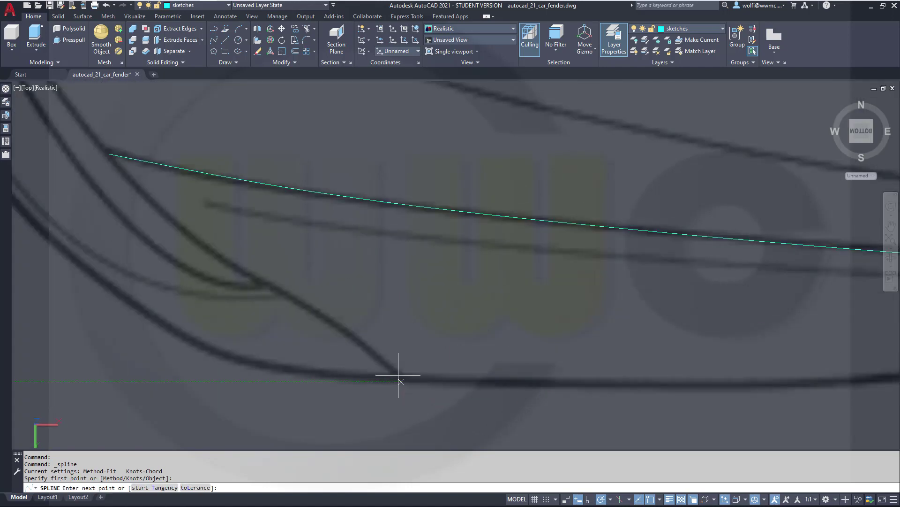
pyautogui.click(346, 329)
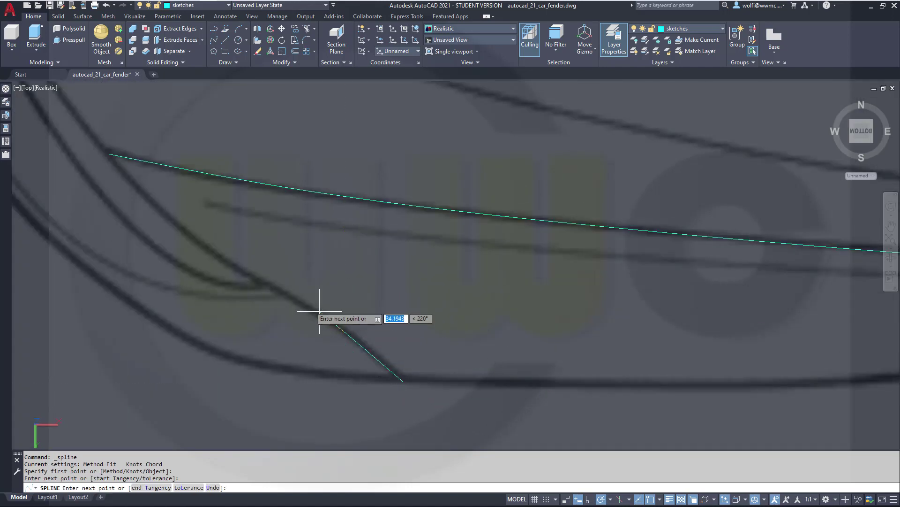
pyautogui.click(257, 279)
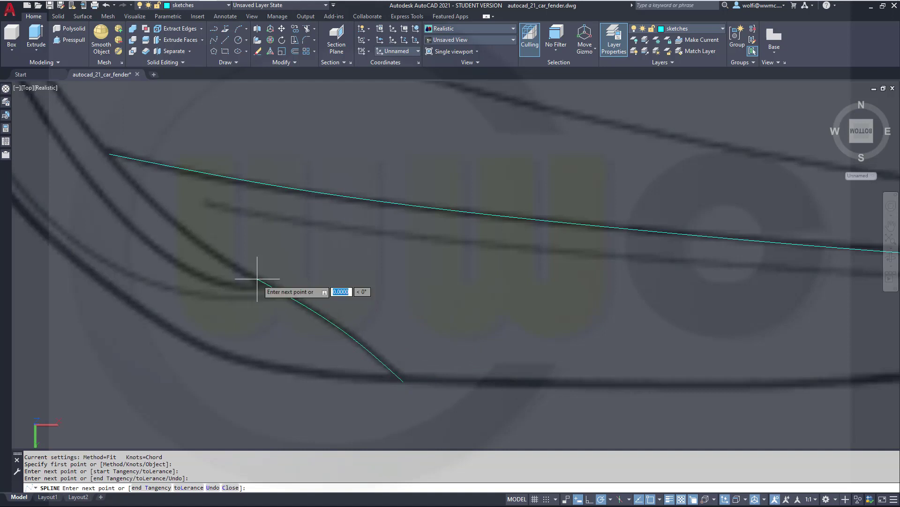
pyautogui.click(176, 224)
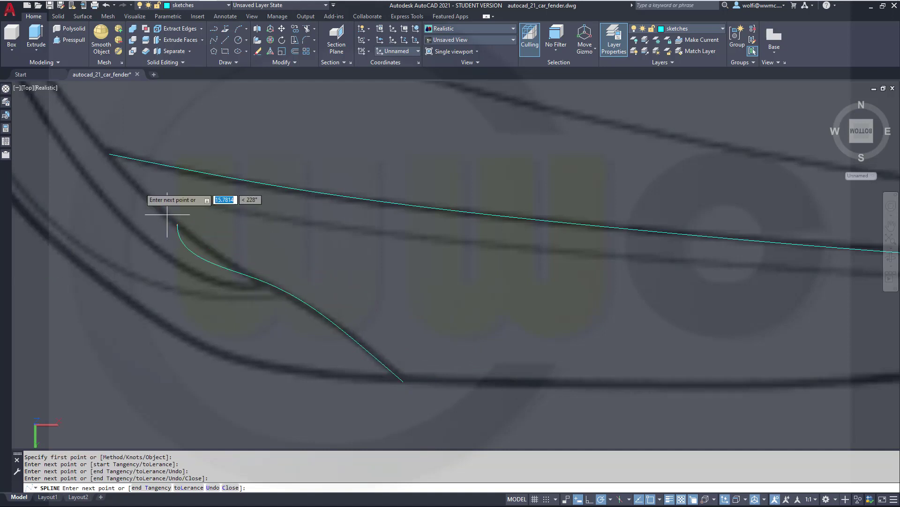
pyautogui.keyDown('shift'); pyautogui.rightClick(114, 161); pyautogui.keyUp('shift')
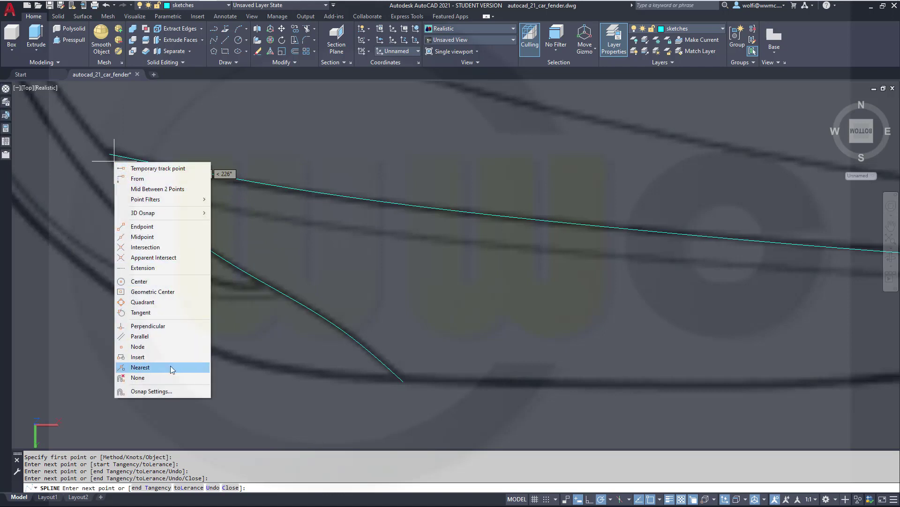
pyautogui.click(148, 378)
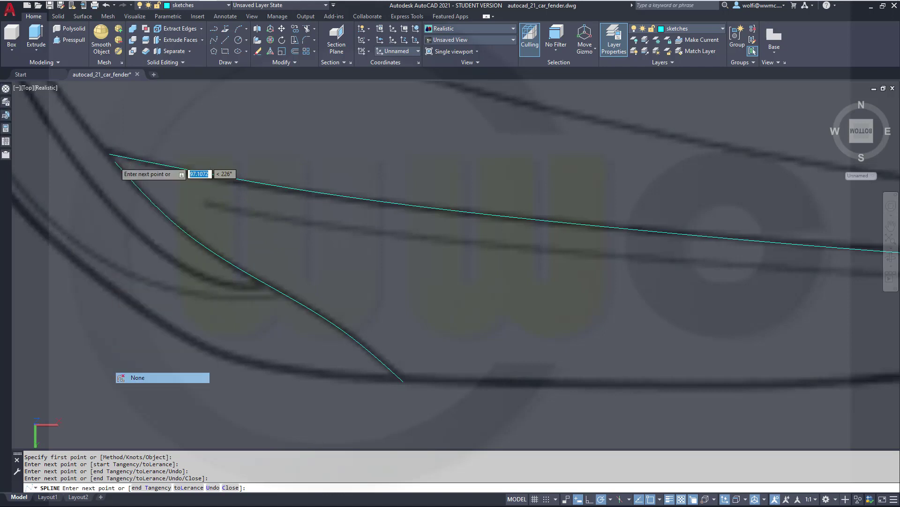
pyautogui.click(111, 153)
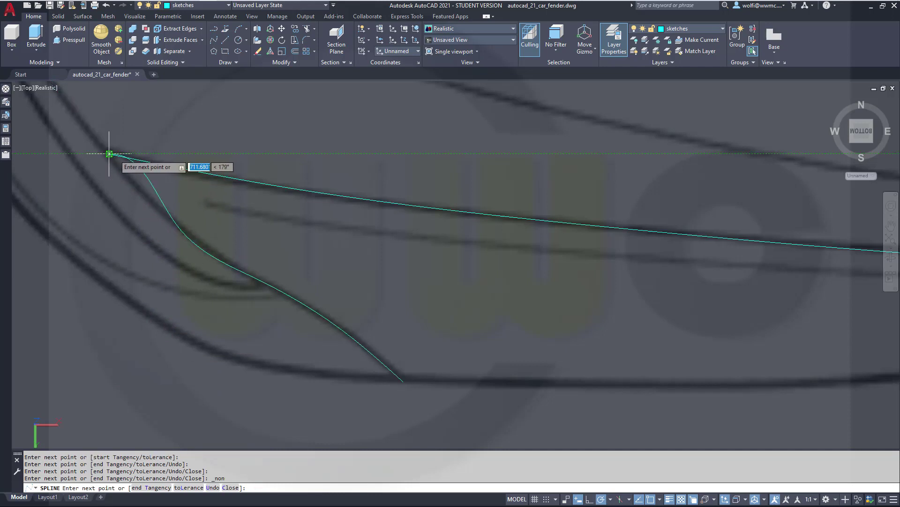
pyautogui.rightClick(123, 137)
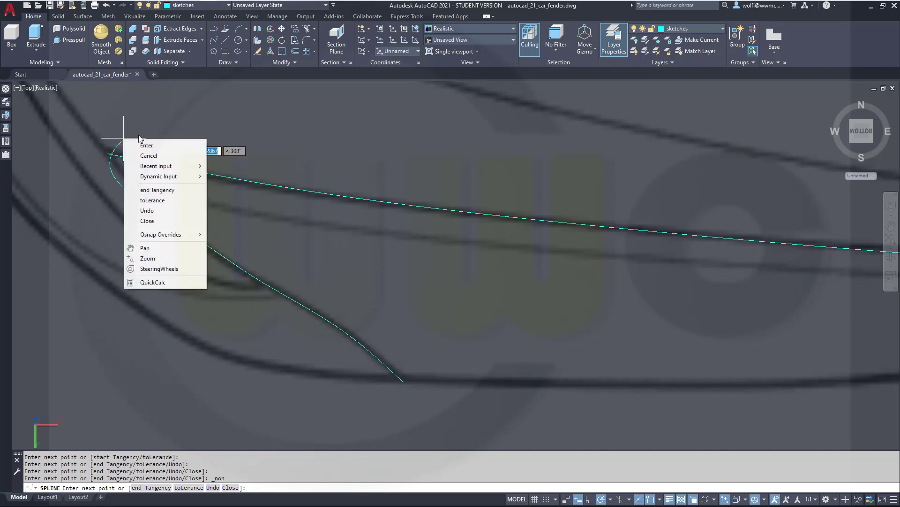
pyautogui.click(145, 145)
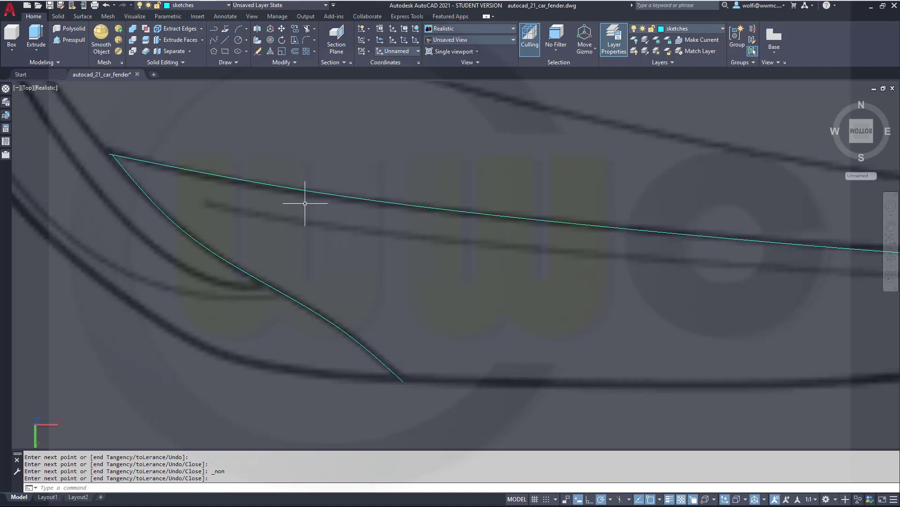
pyautogui.scroll(-6, 304, 206)
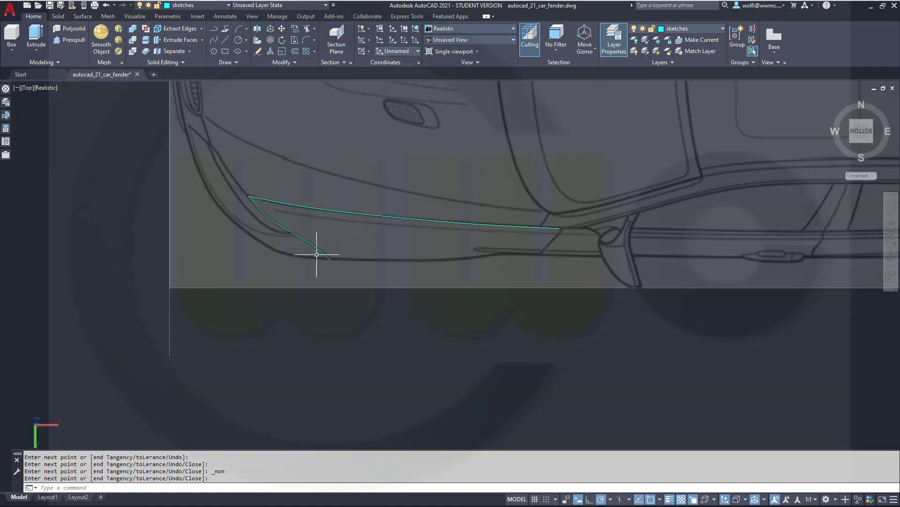
# - 3D-move the lower fender curve from its end point onto the upper spline's front end
pyautogui.scroll(-3, 317, 254)
pyautogui.moveTo(316, 255)
pyautogui.keyDown('shift'); pyautogui.mouseDown(button='middle')
pyautogui.moveTo(333, 167)
pyautogui.moveTo(322, 185)
pyautogui.moveTo(322, 283)
pyautogui.moveTo(322, 257)
pyautogui.mouseUp(button='middle'); pyautogui.keyUp('shift')
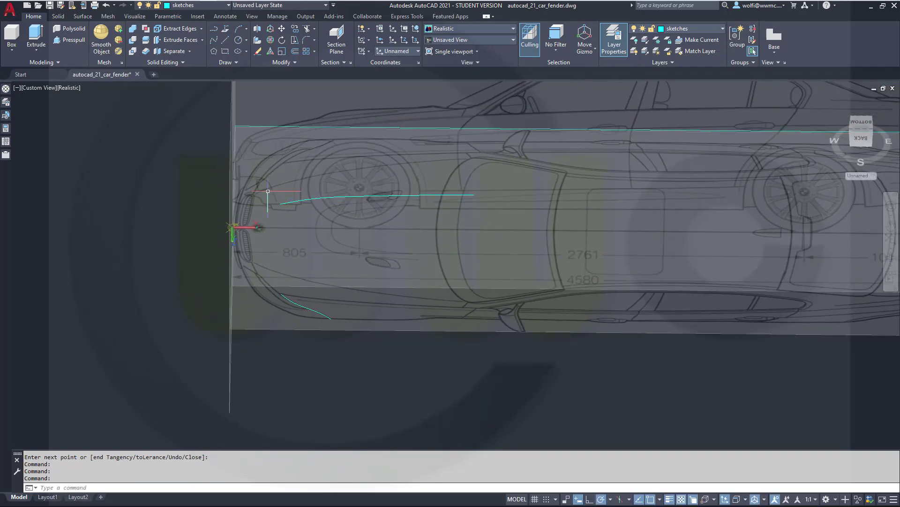
pyautogui.click(270, 30)
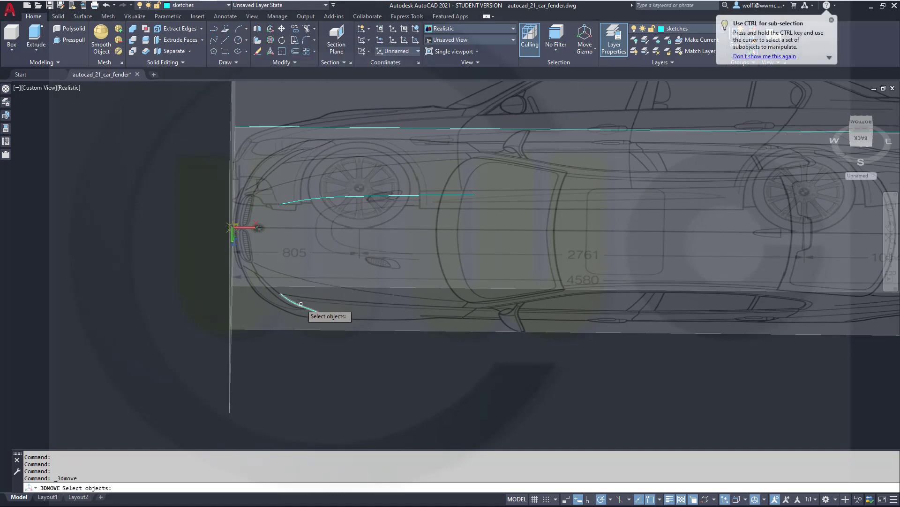
pyautogui.click(294, 290)
pyautogui.press('Return')
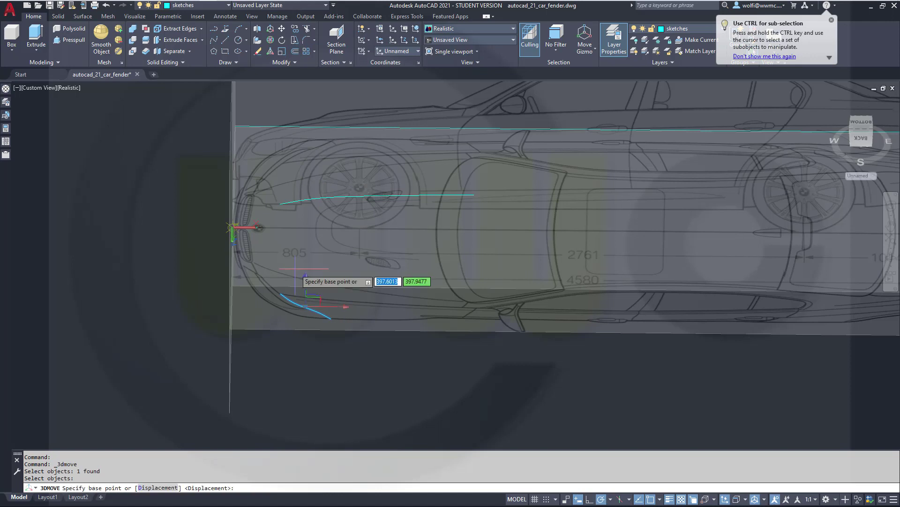
pyautogui.click(280, 293)
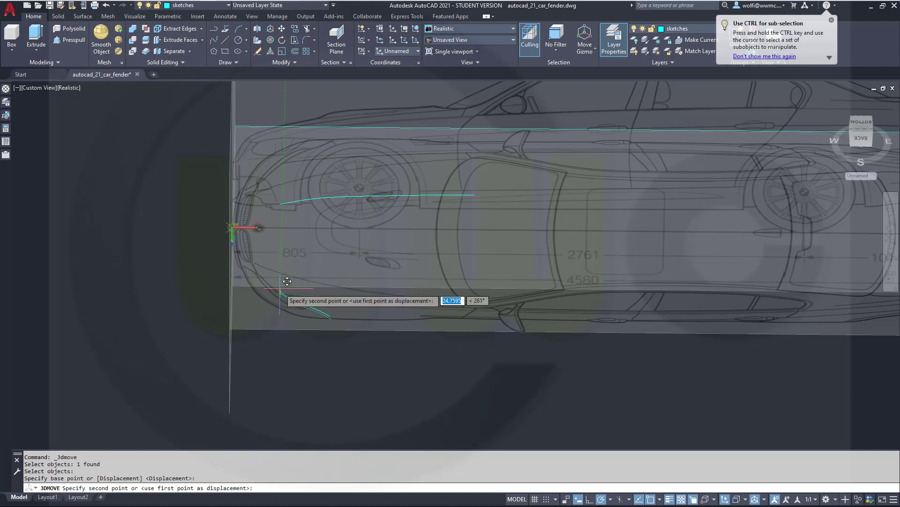
pyautogui.click(280, 204)
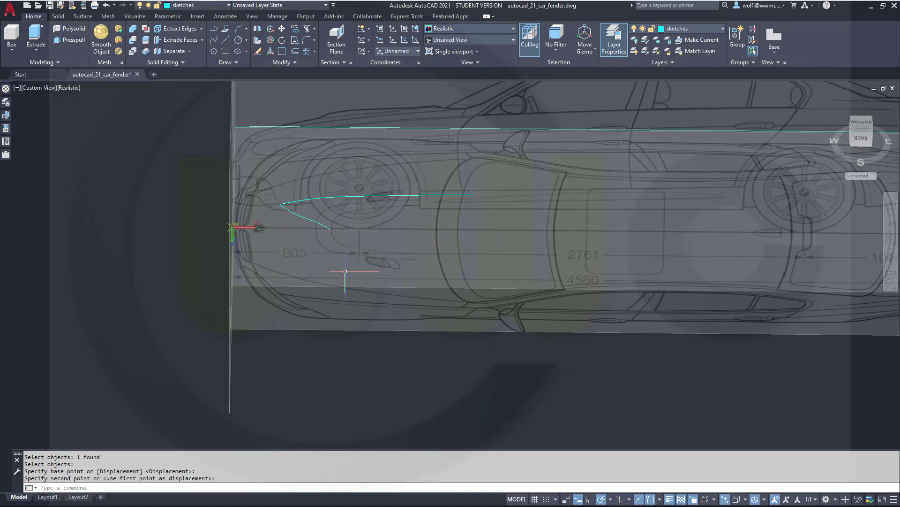
pyautogui.press('Escape')
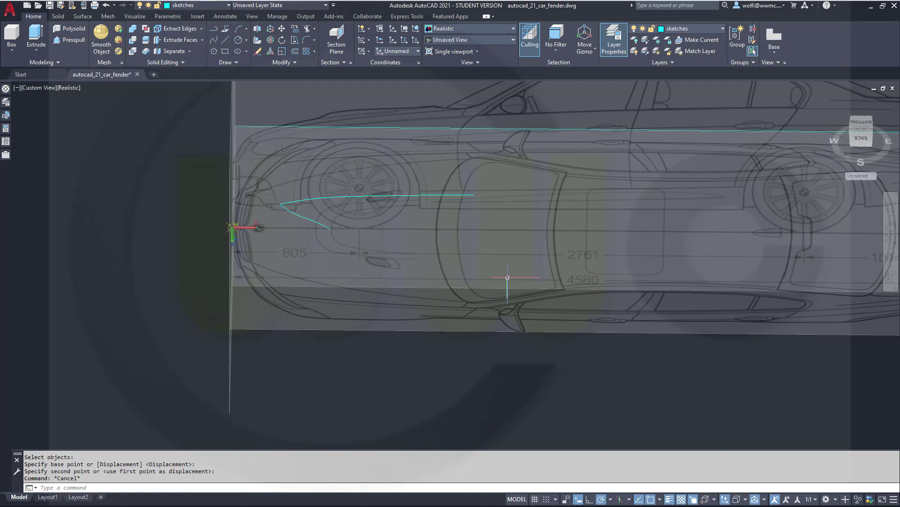
pyautogui.moveTo(508, 277)
pyautogui.keyDown('shift'); pyautogui.mouseDown(button='middle')
pyautogui.moveTo(511, 253)
pyautogui.moveTo(440, 240)
pyautogui.moveTo(470, 244)
pyautogui.moveTo(454, 244)
pyautogui.moveTo(436, 209)
pyautogui.mouseUp(button='middle'); pyautogui.keyUp('shift')
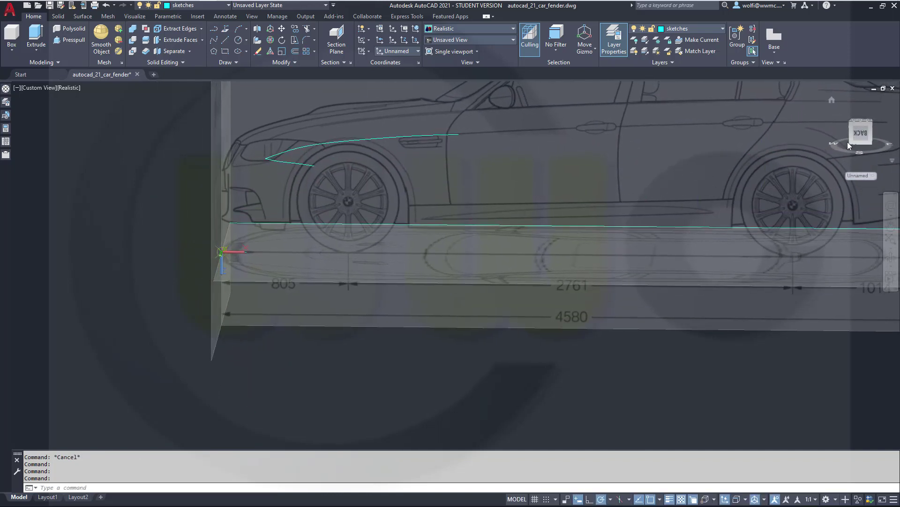
# - Orbit and zoom in on the car's front end and the UCS icon at its lower corner
pyautogui.click(858, 133)
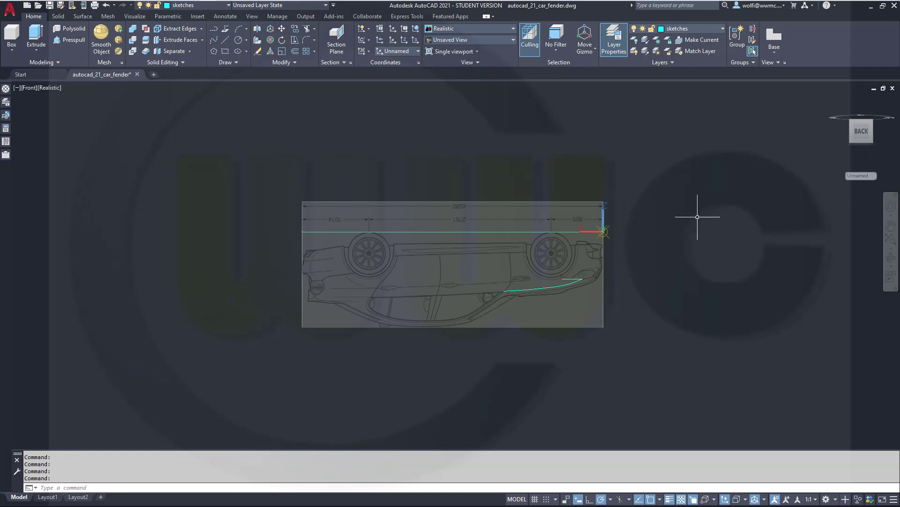
pyautogui.keyDown('shift'); pyautogui.moveTo(652, 253); pyautogui.dragTo(629, 295, button='middle'); pyautogui.keyUp('shift')
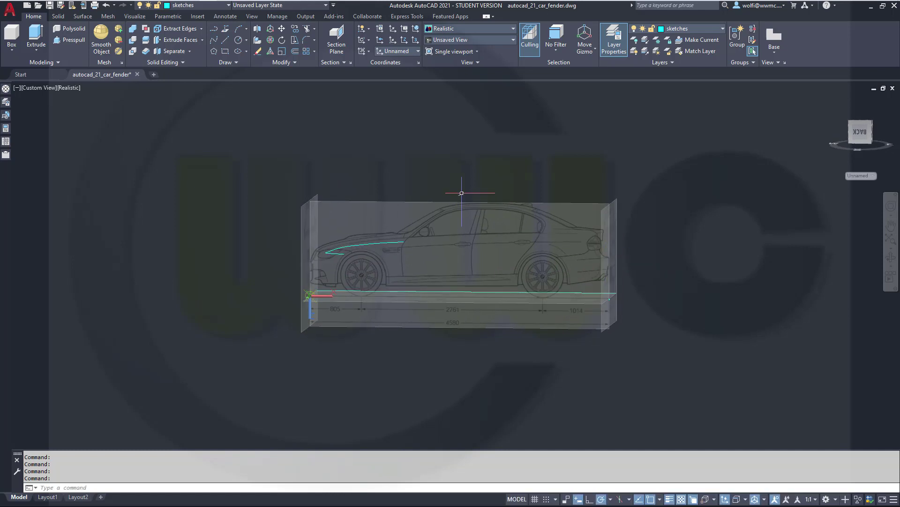
pyautogui.scroll(3, 370, 245)
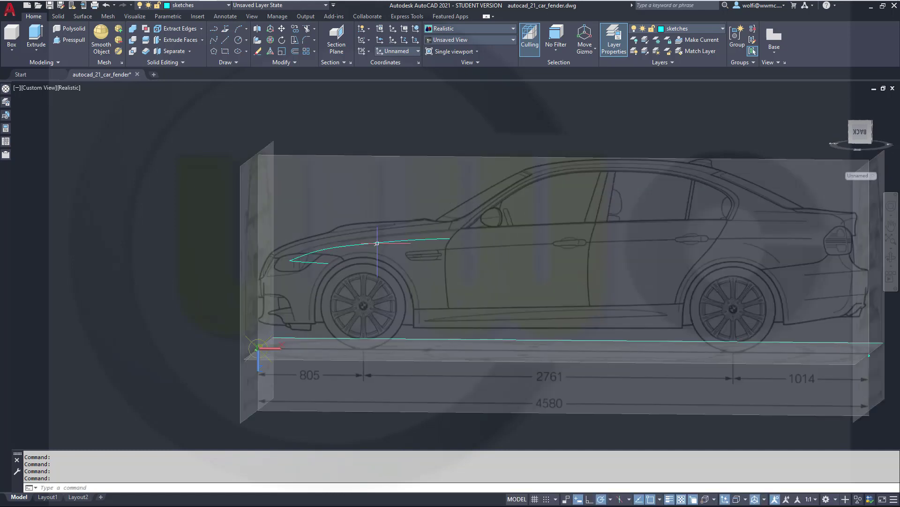
pyautogui.scroll(-2, 380, 248)
pyautogui.scroll(1, 389, 257)
pyautogui.scroll(2, 364, 258)
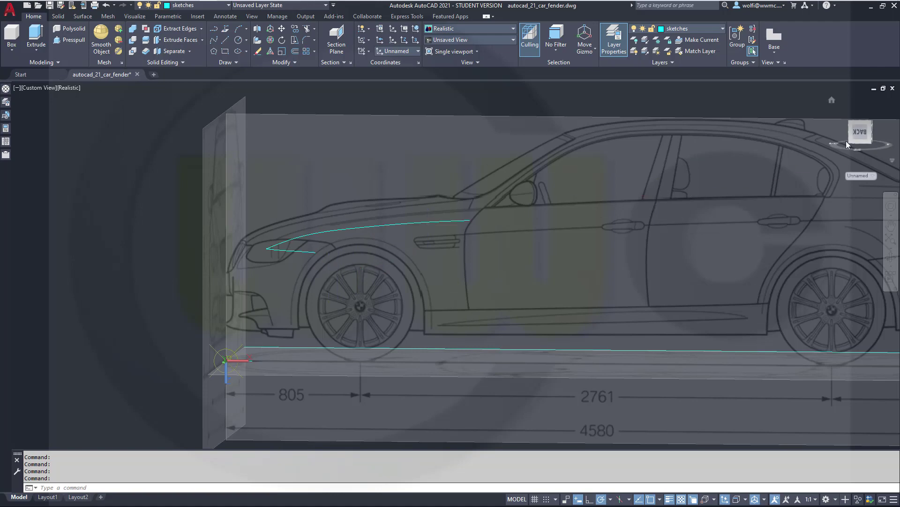
pyautogui.click(859, 134)
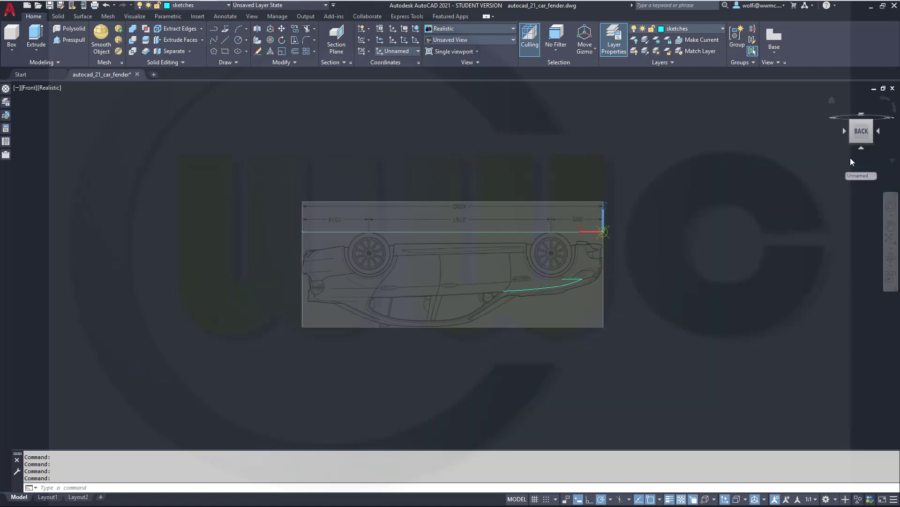
pyautogui.click(884, 104)
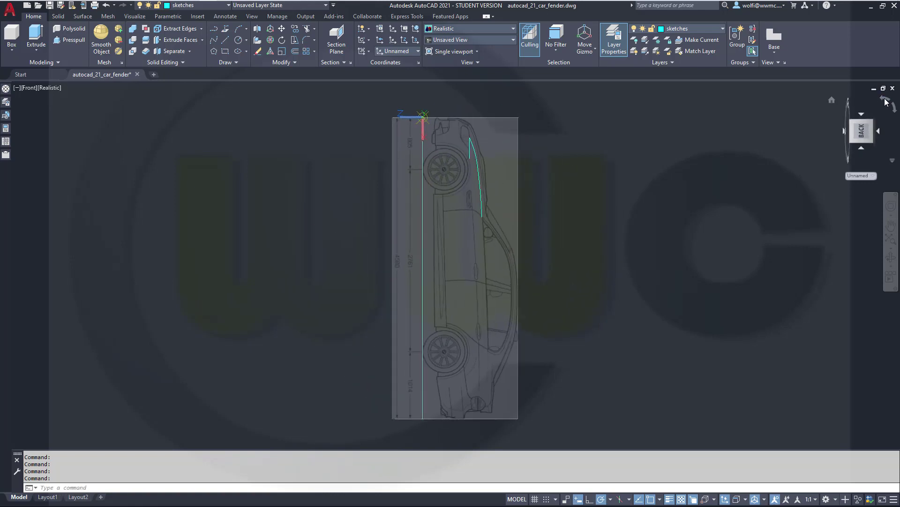
pyautogui.moveTo(562, 257)
pyautogui.keyDown('shift'); pyautogui.mouseDown(button='middle')
pyautogui.moveTo(570, 233)
pyautogui.moveTo(553, 249)
pyautogui.mouseUp(button='middle'); pyautogui.keyUp('shift')
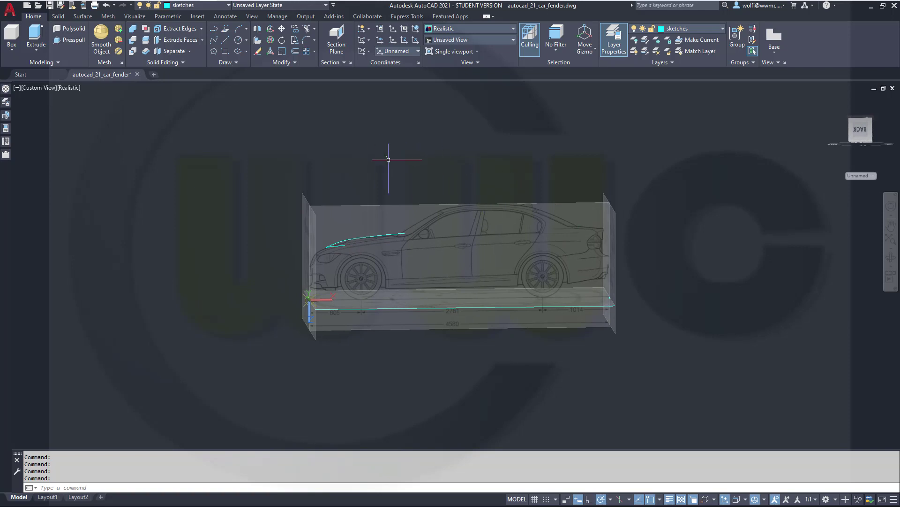
pyautogui.keyDown('shift'); pyautogui.moveTo(402, 177); pyautogui.dragTo(366, 230, button='middle'); pyautogui.keyUp('shift')
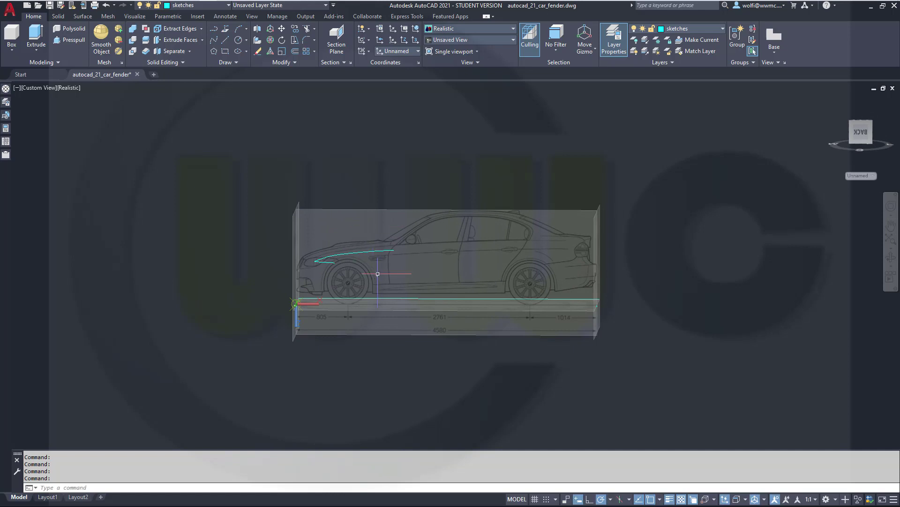
pyautogui.scroll(2, 358, 276)
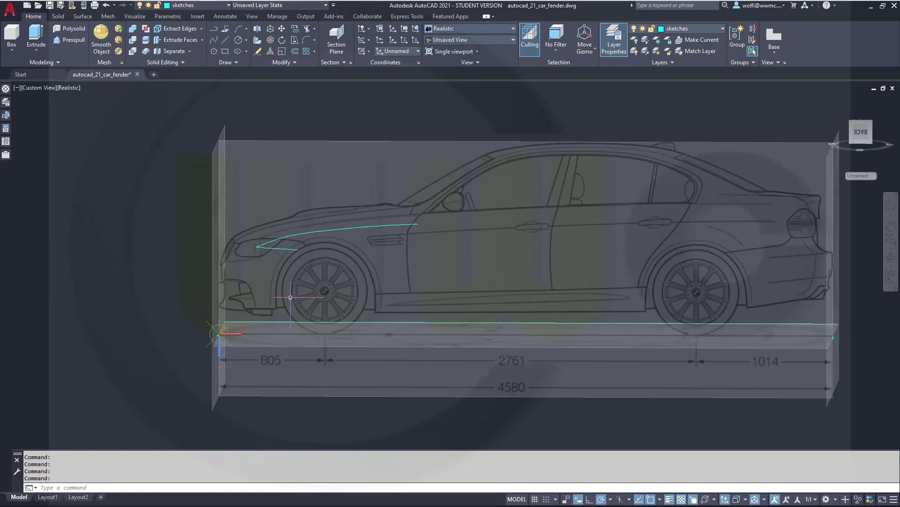
pyautogui.scroll(2, 291, 287)
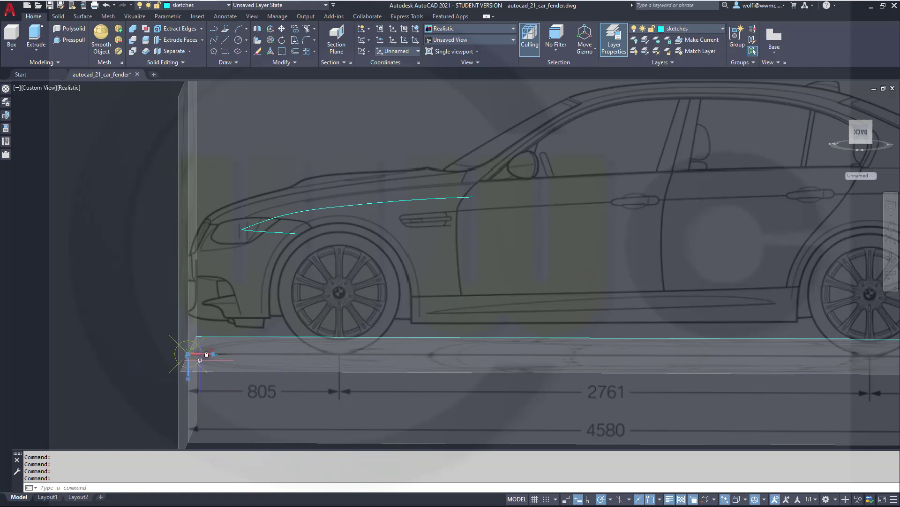
pyautogui.moveTo(188, 379)
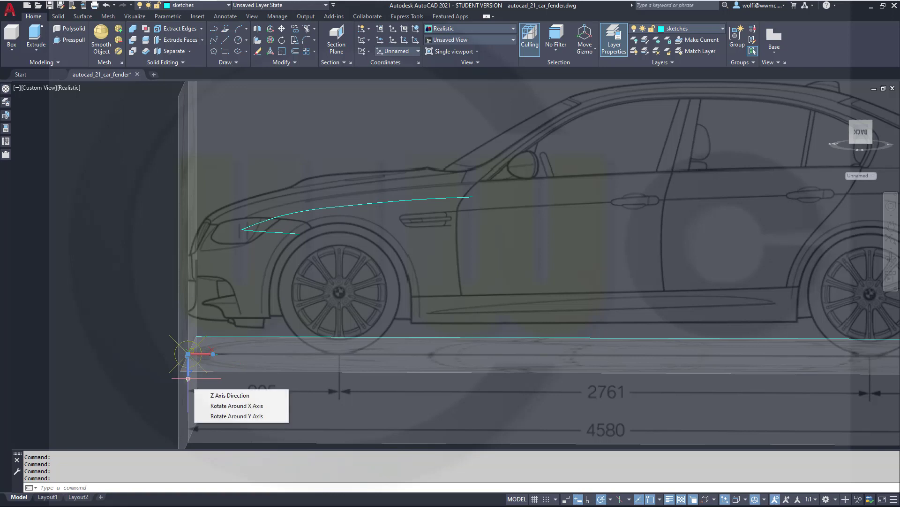
# - Rotate the UCS about its X axis by the default 90°, then again by 180°
pyautogui.click(227, 406)
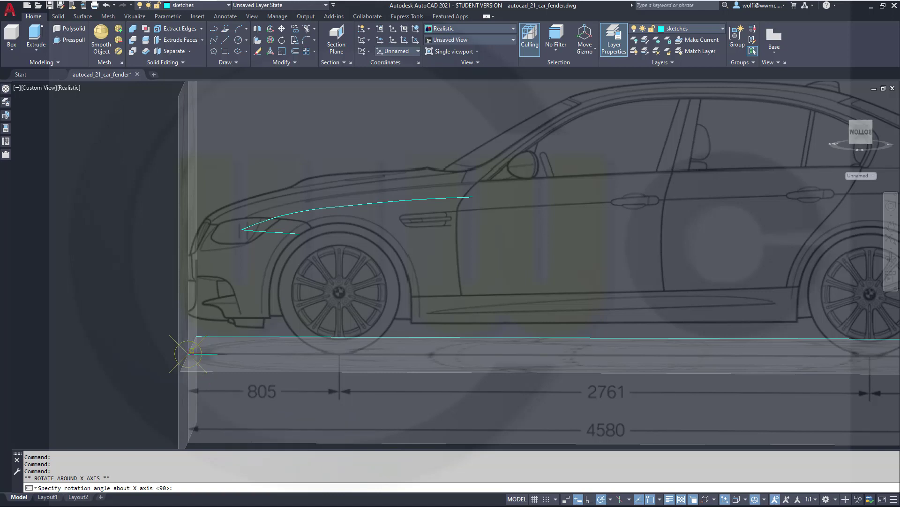
pyautogui.press('Return')
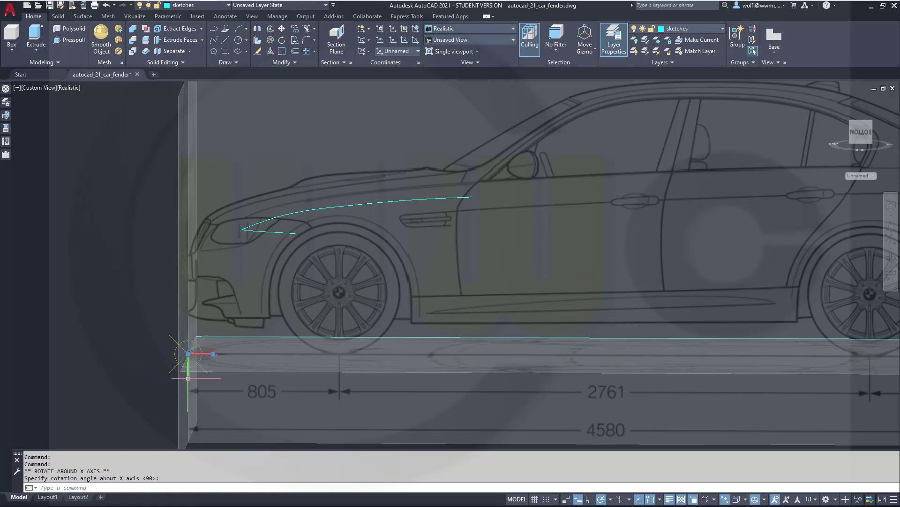
pyautogui.moveTo(188, 378)
pyautogui.click(239, 415)
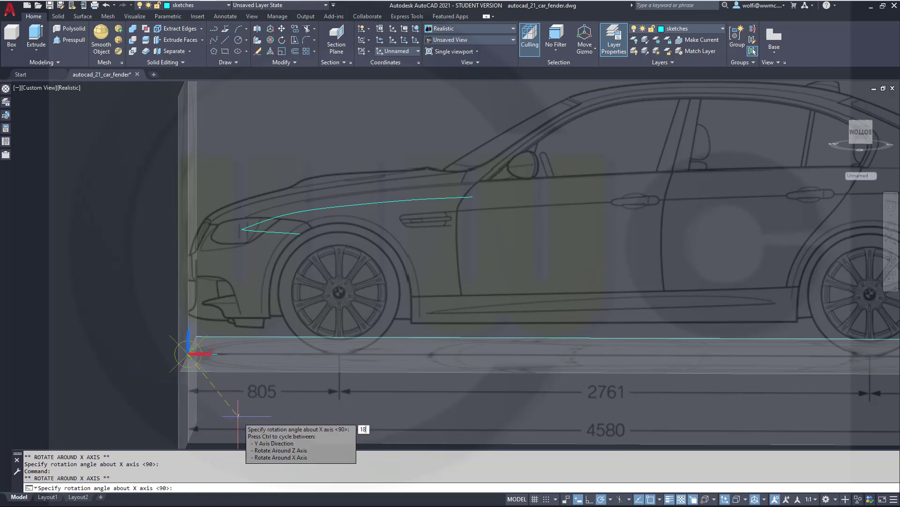
pyautogui.press('Return')
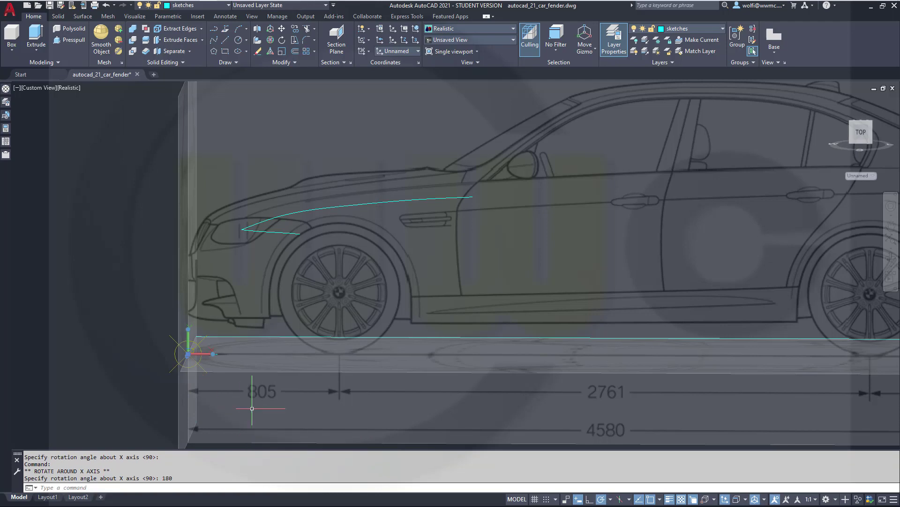
# - In front view, drop the lower curve's rear end and middle fit point along the wheel arch
pyautogui.click(862, 132)
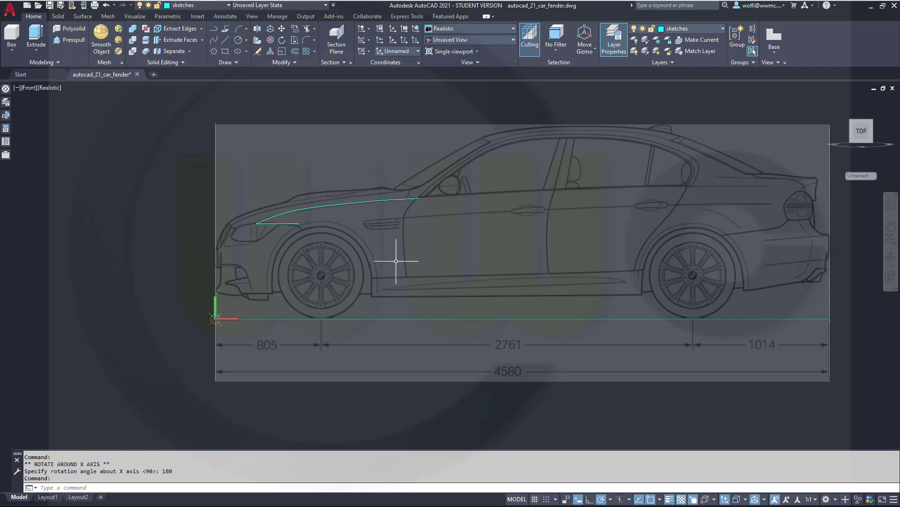
pyautogui.scroll(1, 342, 210)
pyautogui.scroll(1, 305, 216)
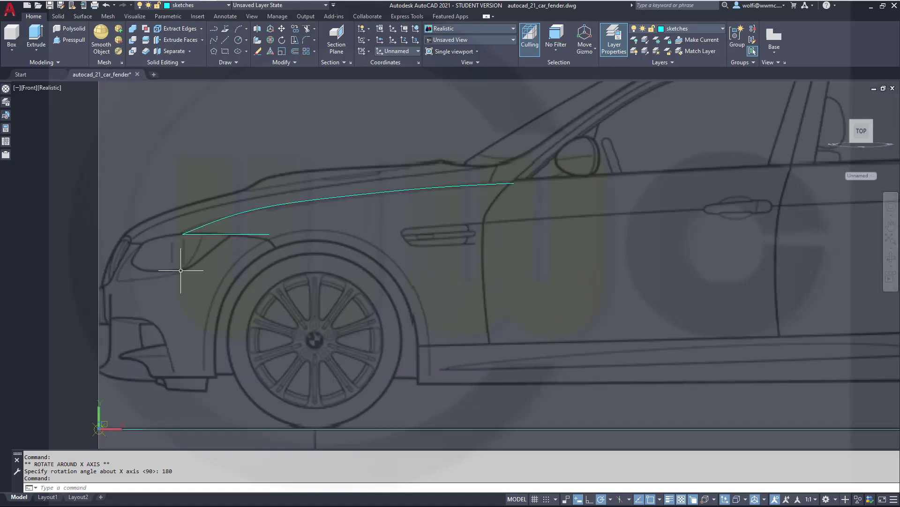
pyautogui.scroll(1, 181, 270)
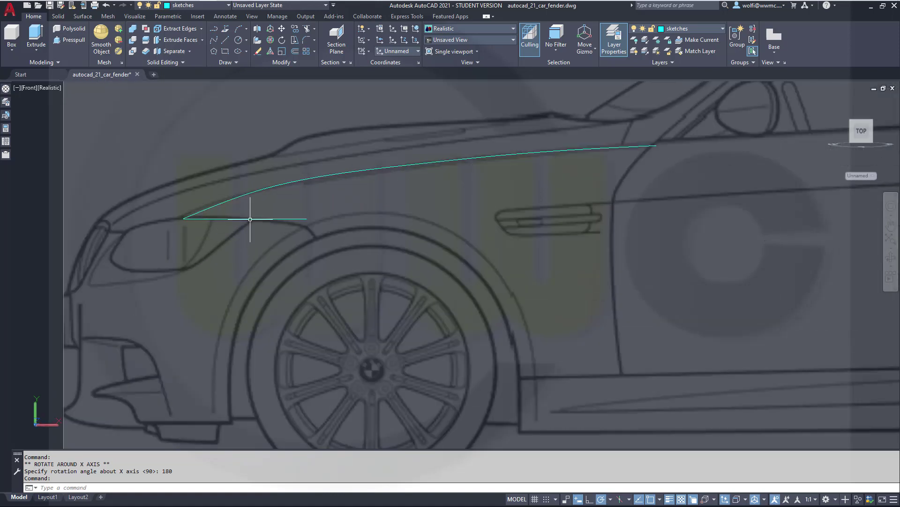
pyautogui.click(250, 219)
pyautogui.scroll(3, 289, 248)
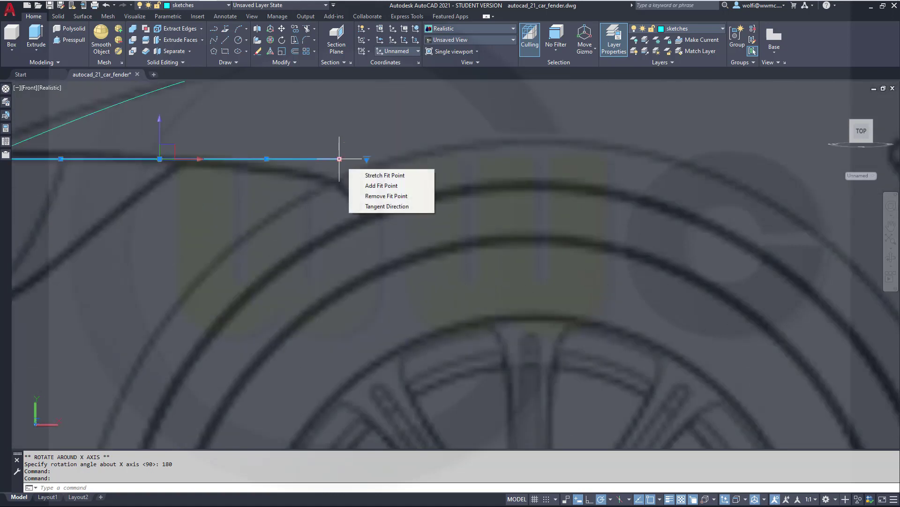
pyautogui.click(340, 160)
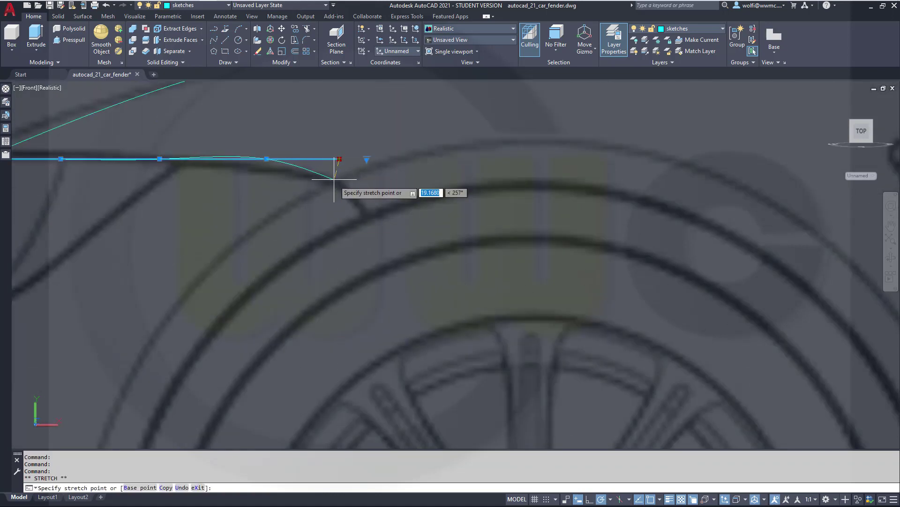
pyautogui.scroll(2, 339, 190)
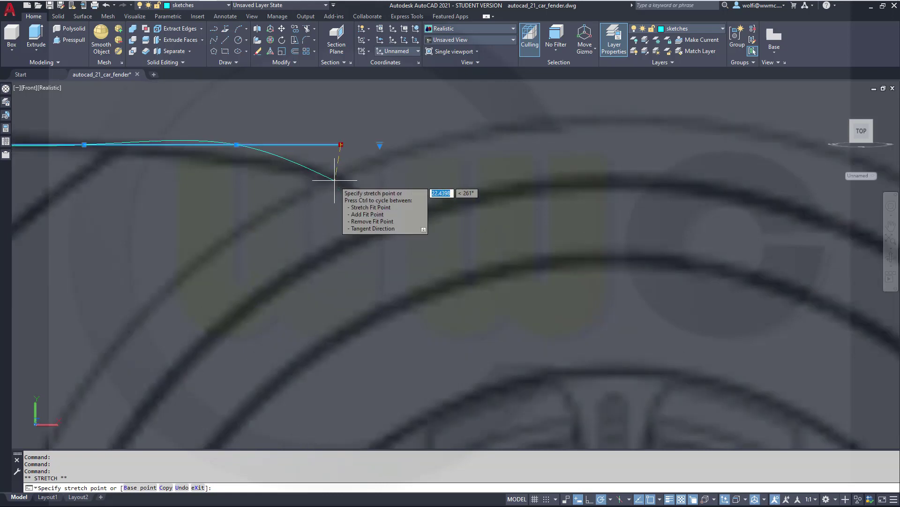
pyautogui.click(337, 179)
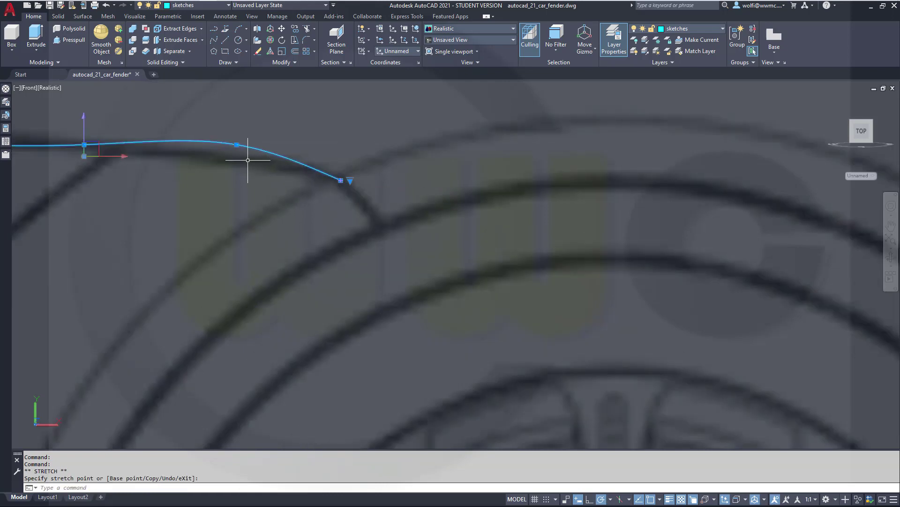
pyautogui.click(236, 144)
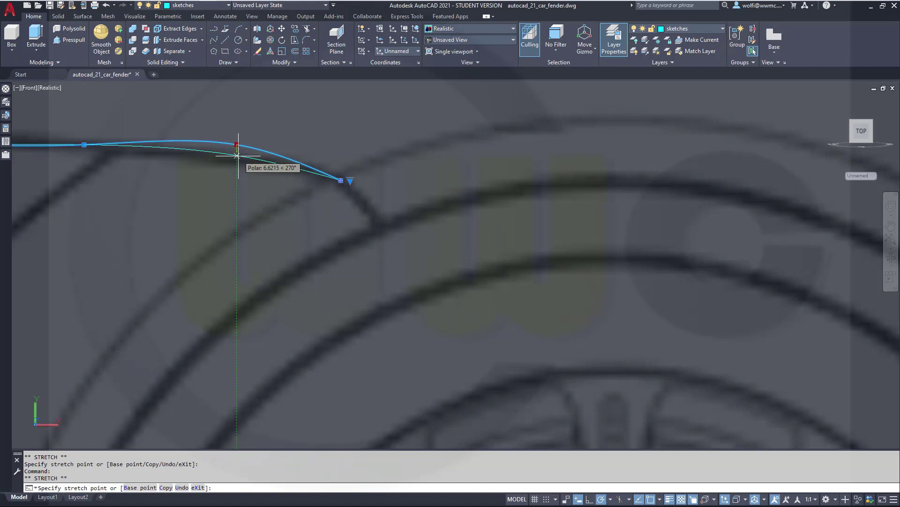
pyautogui.click(236, 159)
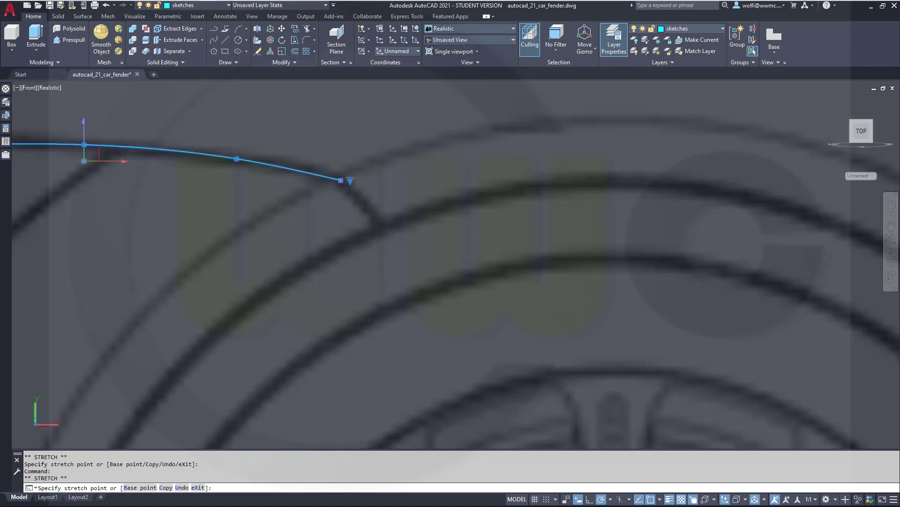
# - Pan to the curve's front end, abandon a further fit-point move, and zoom to review
pyautogui.moveTo(161, 213)
pyautogui.mouseDown(button='middle')
pyautogui.moveTo(195, 241)
pyautogui.moveTo(457, 281)
pyautogui.mouseUp(button='middle')
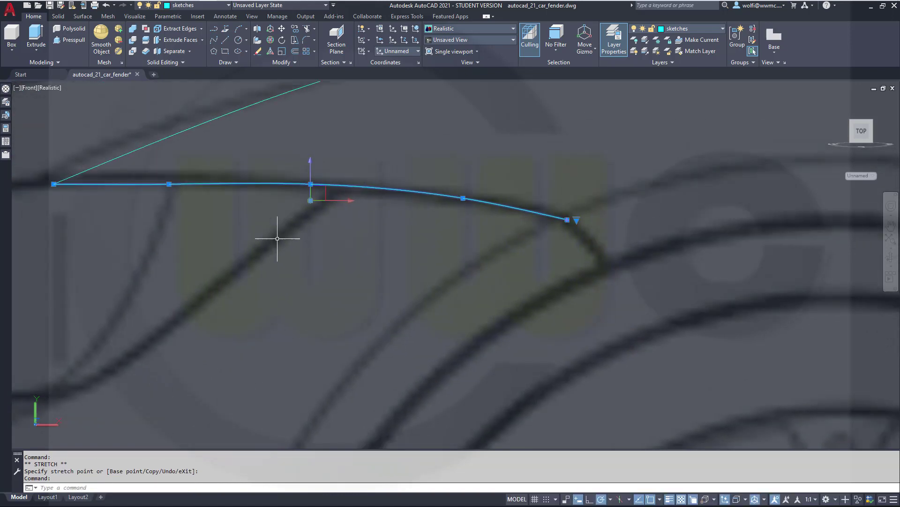
pyautogui.click(169, 184)
pyautogui.press('Escape')
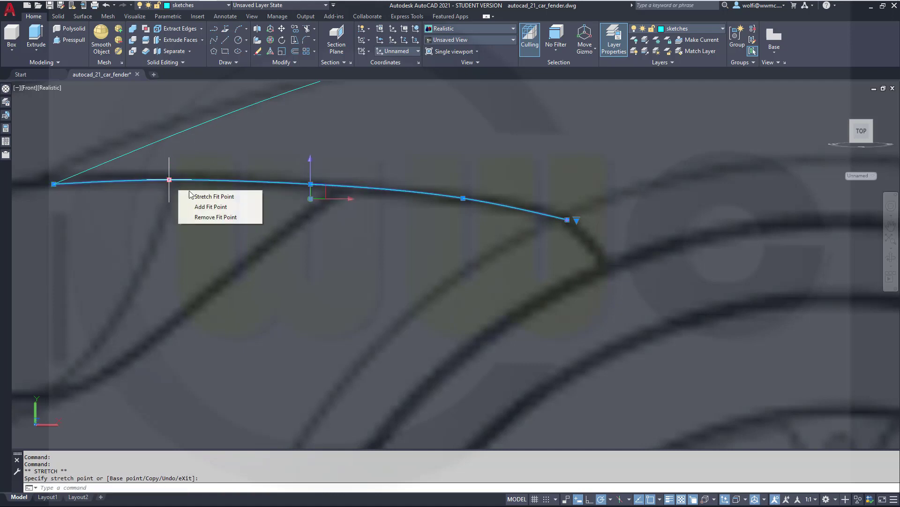
pyautogui.press('Escape')
pyautogui.scroll(1, 414, 261)
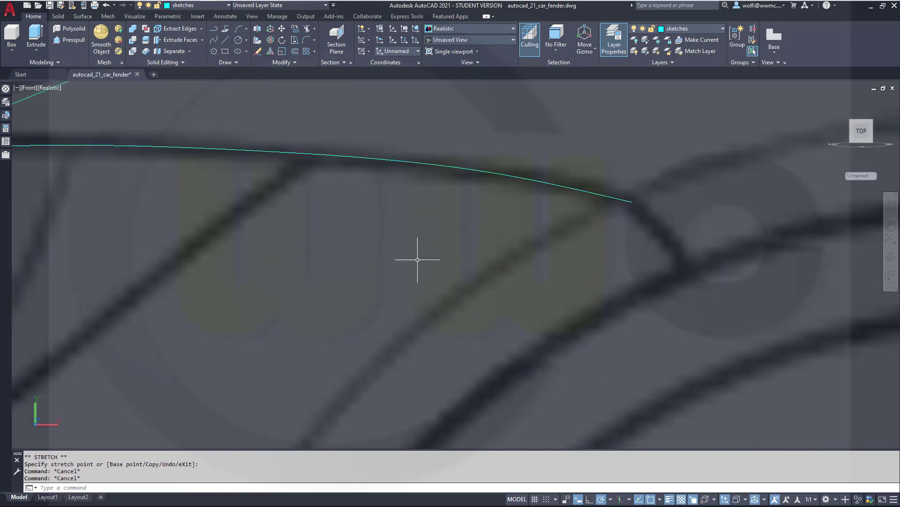
pyautogui.scroll(-5, 418, 257)
pyautogui.scroll(1, 742, 256)
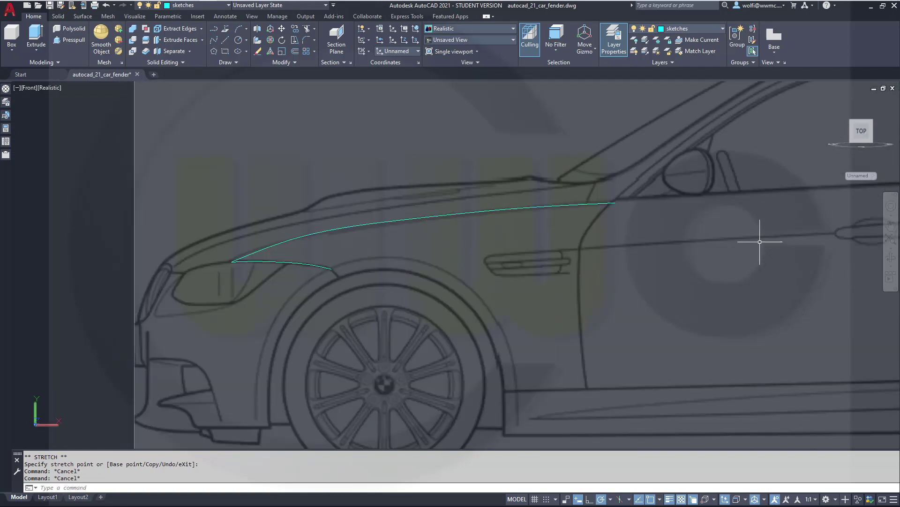
pyautogui.scroll(-4, 750, 249)
pyautogui.scroll(4, 746, 258)
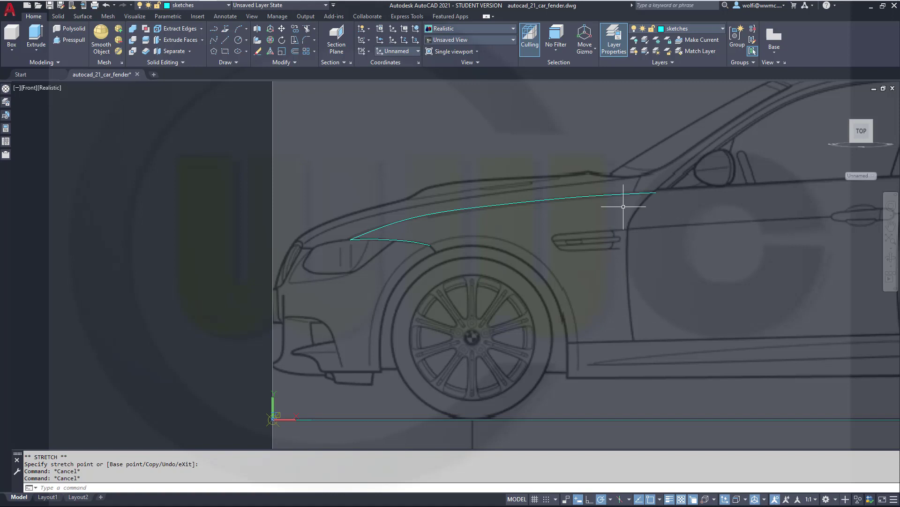
pyautogui.scroll(1, 663, 261)
pyautogui.scroll(-2, 673, 260)
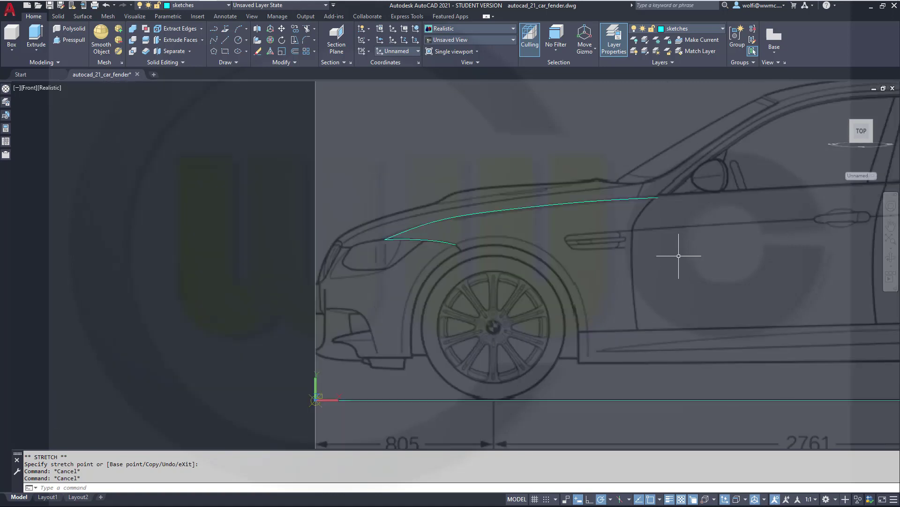
pyautogui.scroll(2, 679, 256)
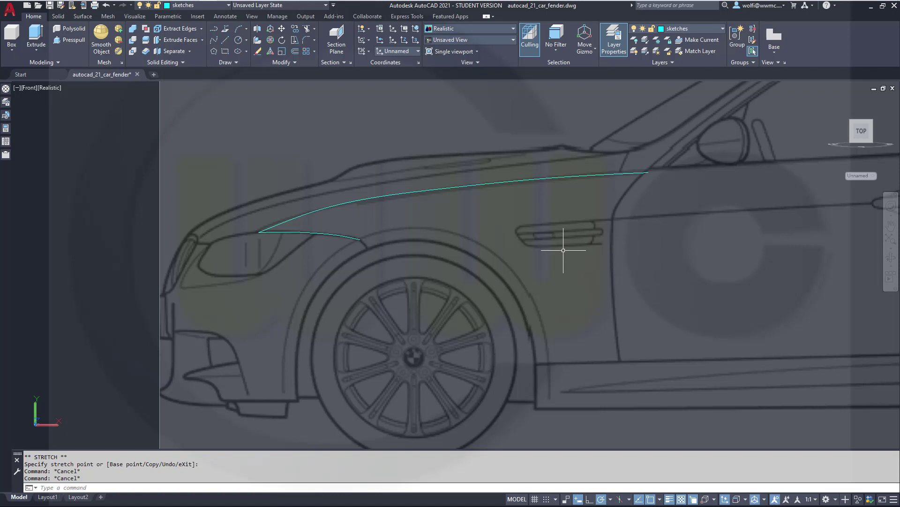
# - Undo the last steps and move the UCS origin to the upper spline's rear endpoint
pyautogui.hotkey('ctrl', 'z')
pyautogui.hotkey('ctrl', 'z')
pyautogui.hotkey('ctrl', 'z')
pyautogui.hotkey('ctrl', 'z')
pyautogui.scroll(2, 215, 401)
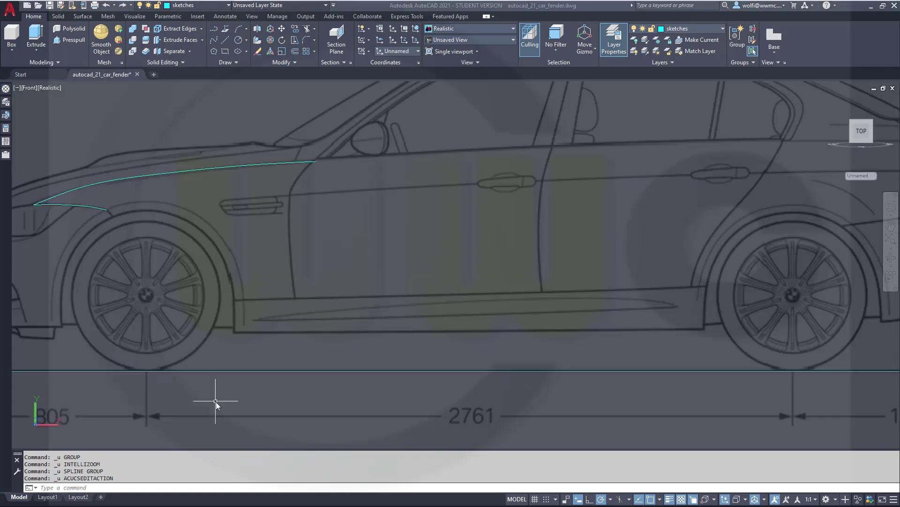
pyautogui.scroll(-3, 216, 401)
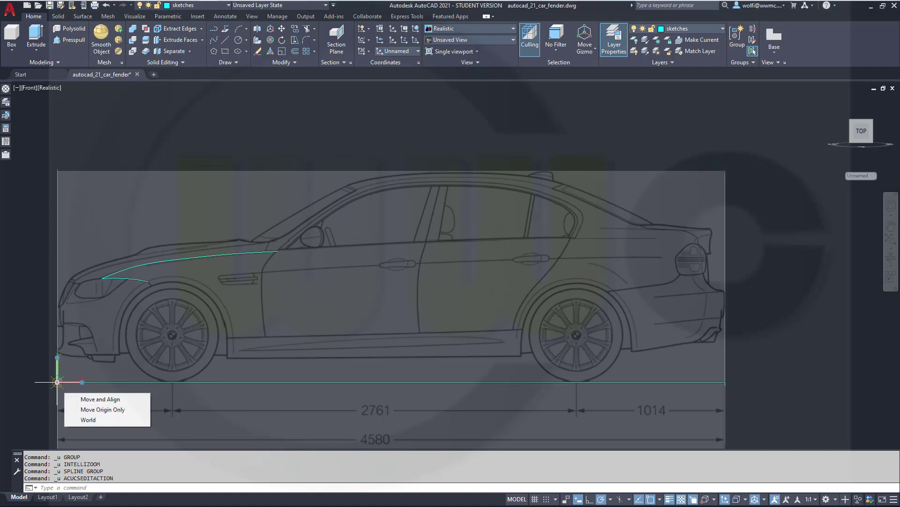
pyautogui.click(58, 381)
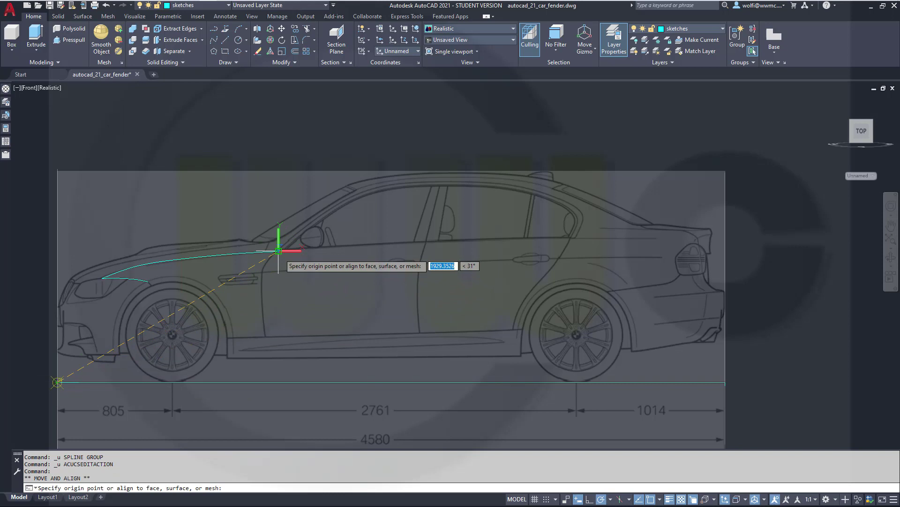
pyautogui.press('Down')
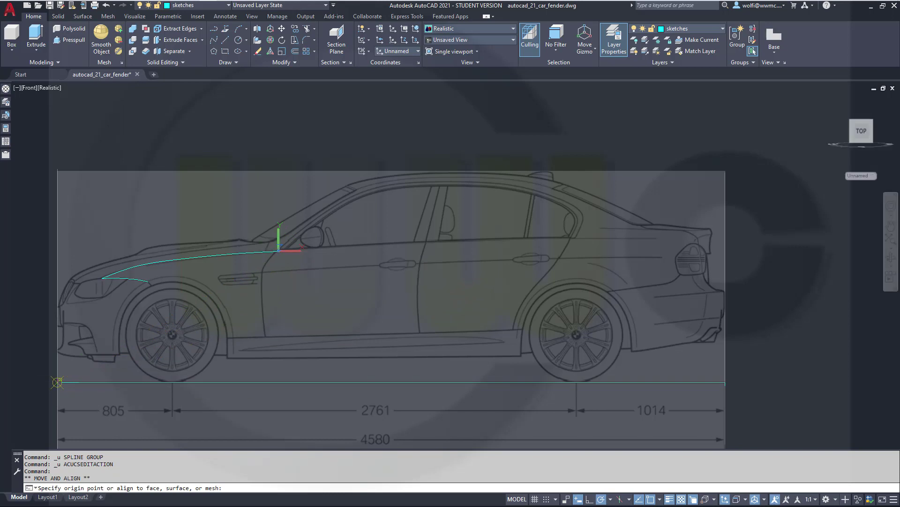
pyautogui.click(279, 252)
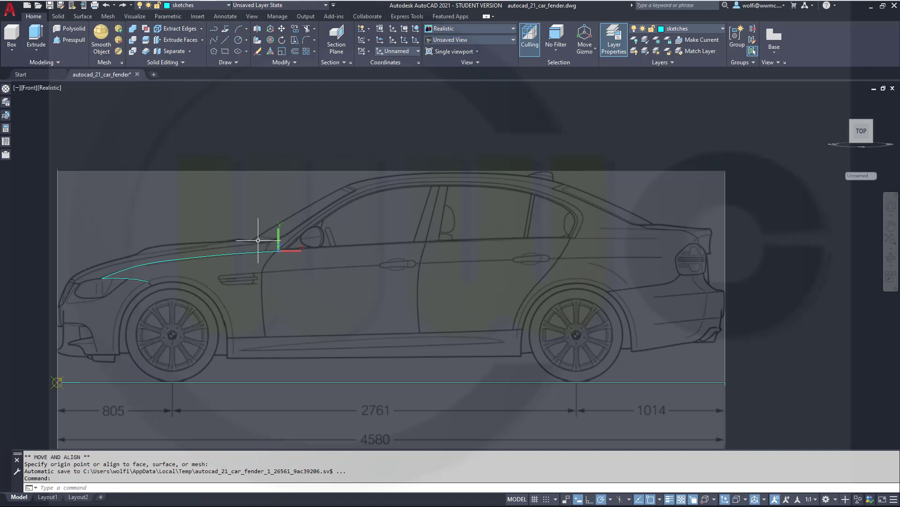
# - Draw a spline from the upper curve's rear end along the curved edge to the horizontal body line
pyautogui.click(213, 40)
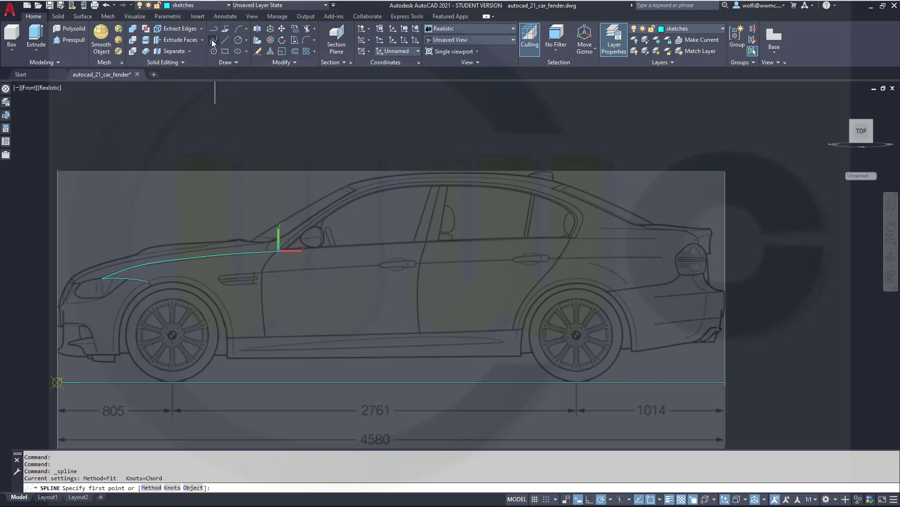
pyautogui.click(279, 252)
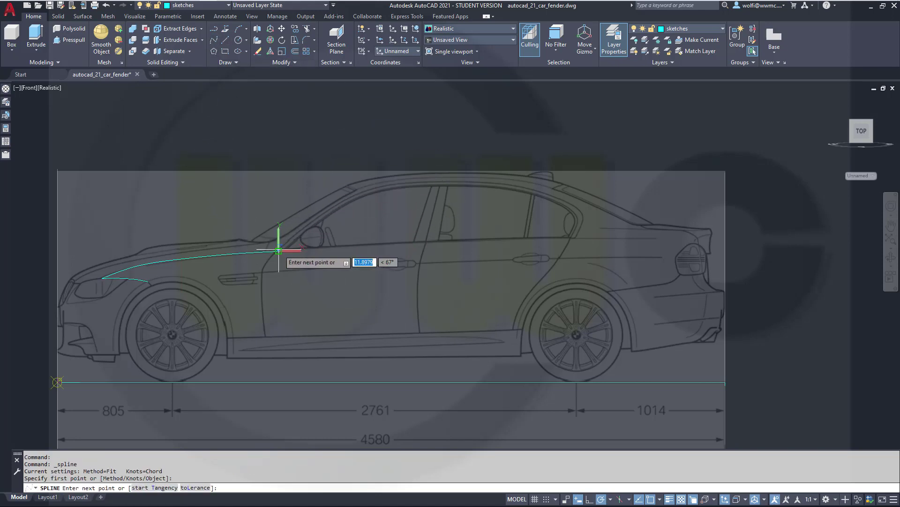
pyautogui.scroll(6, 257, 284)
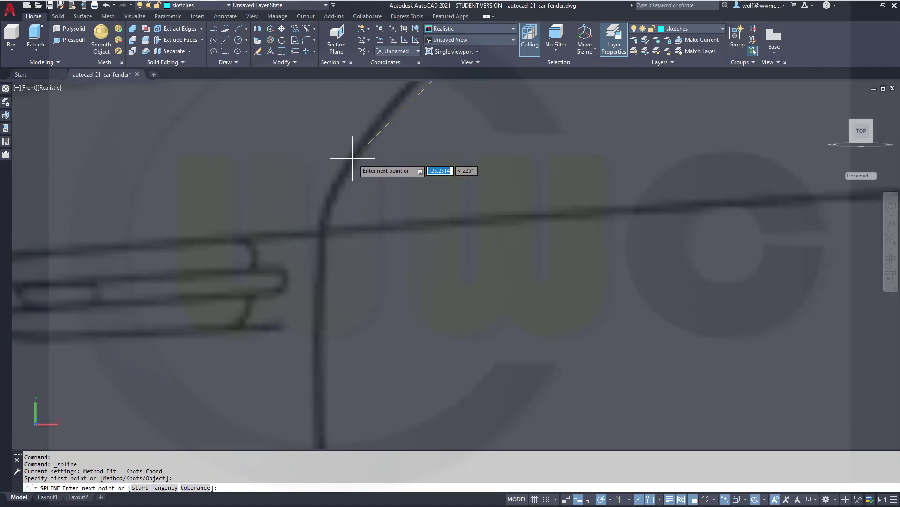
pyautogui.click(369, 134)
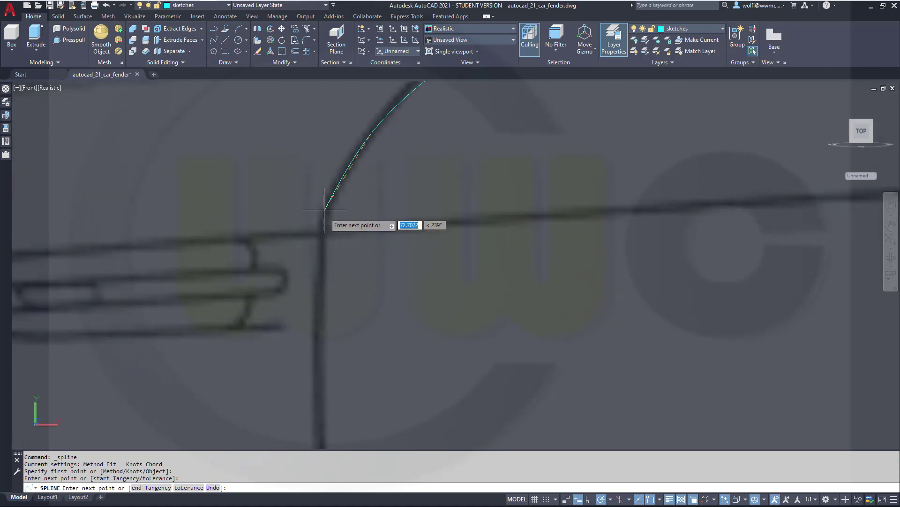
pyautogui.click(324, 225)
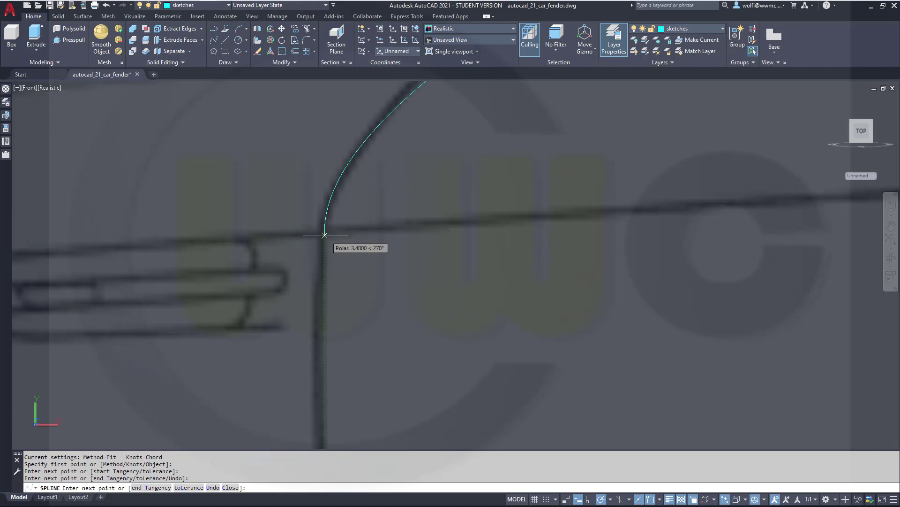
pyautogui.rightClick(324, 235)
pyautogui.click(348, 243)
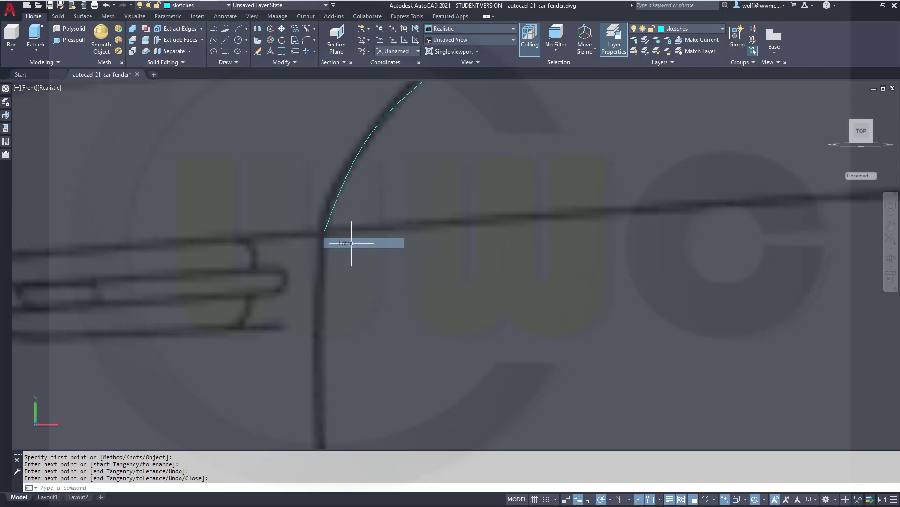
# - Draw a second spline from that end down the fender's rear edge to the sill line
pyautogui.scroll(2, 450, 234)
pyautogui.scroll(-5, 458, 247)
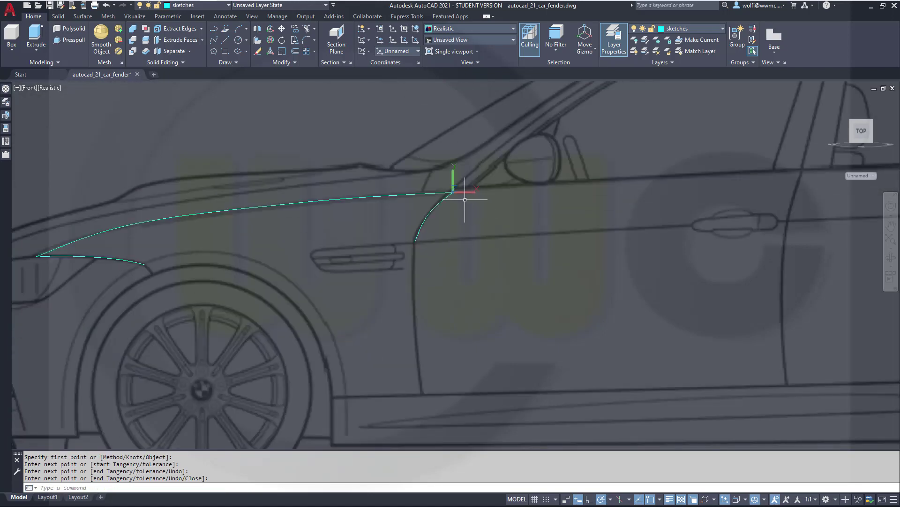
pyautogui.scroll(2, 427, 257)
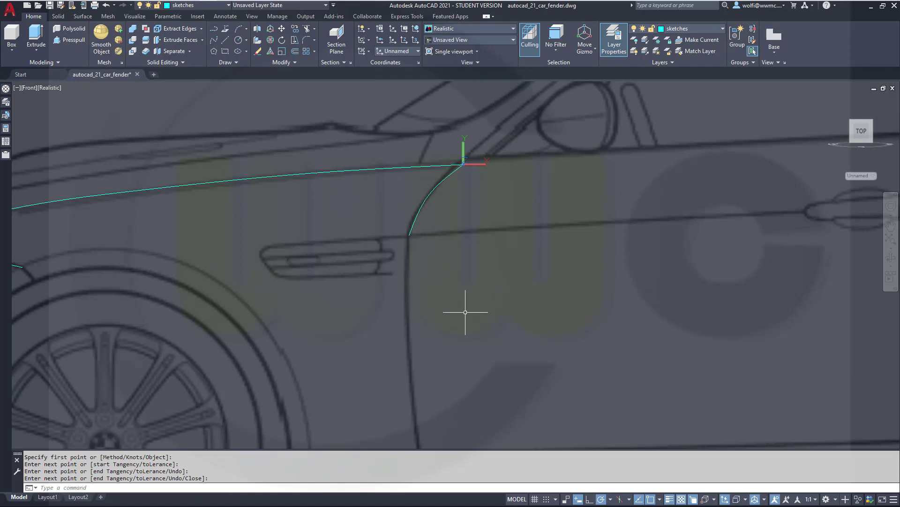
pyautogui.moveTo(465, 312); pyautogui.dragTo(483, 229, button='middle')
pyautogui.press('Return')
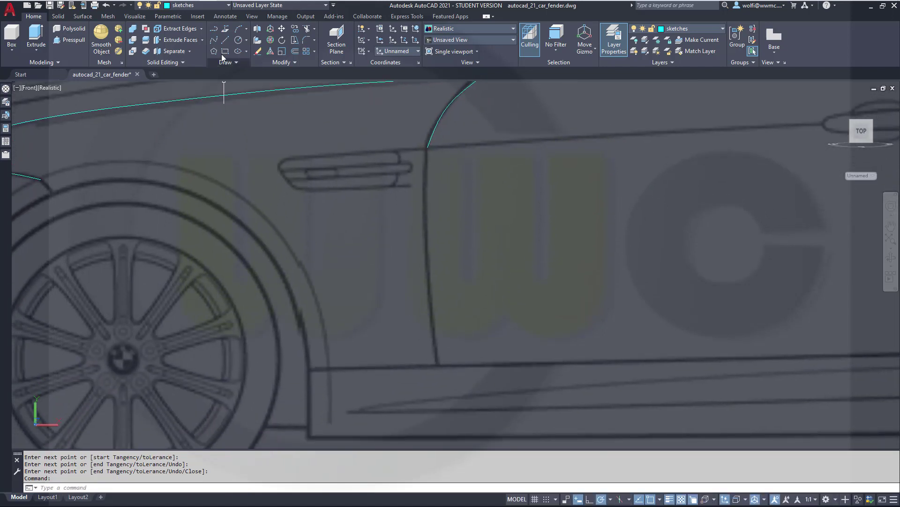
pyautogui.click(426, 147)
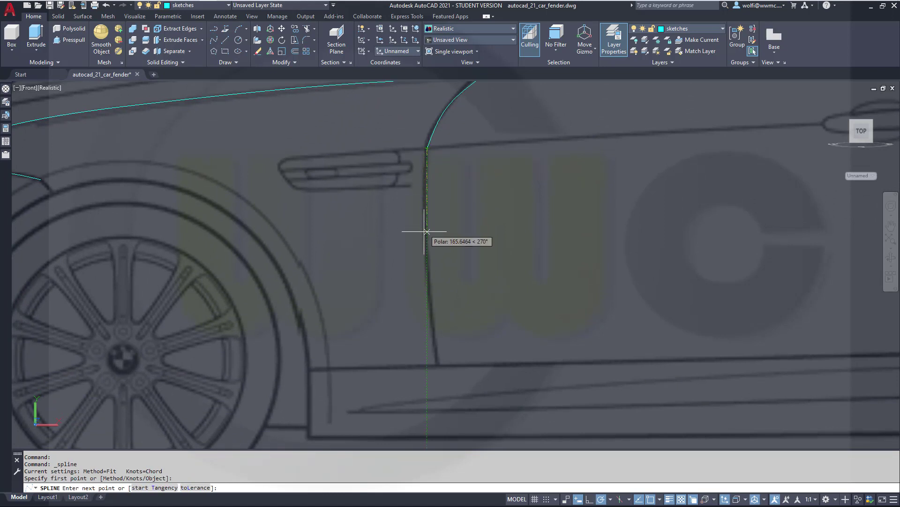
pyautogui.click(426, 254)
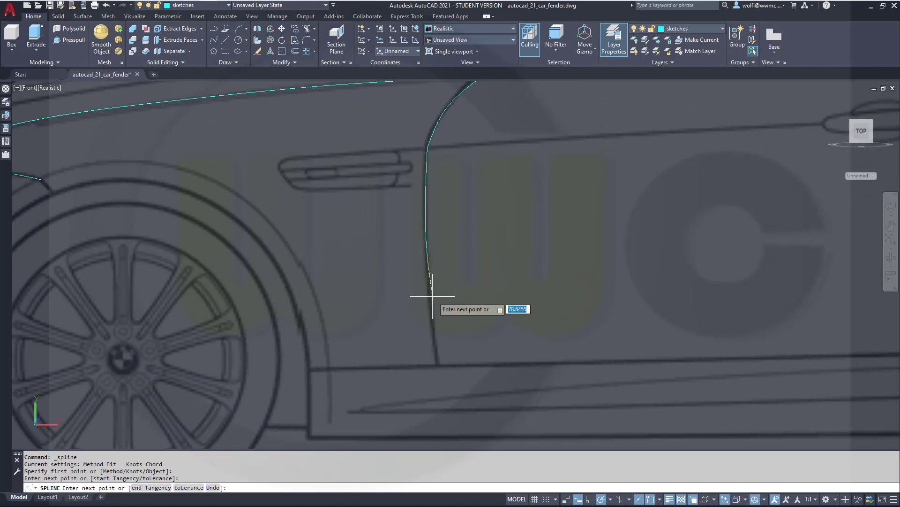
pyautogui.click(422, 334)
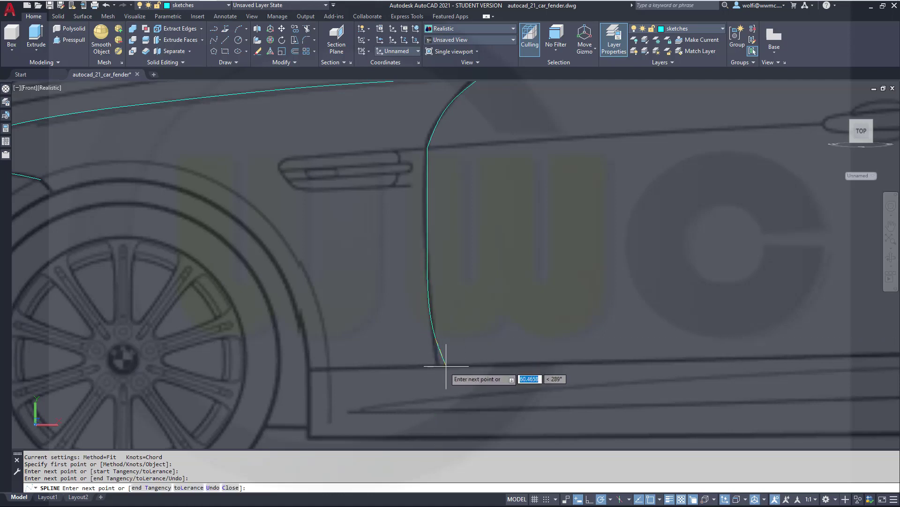
pyautogui.scroll(3, 437, 367)
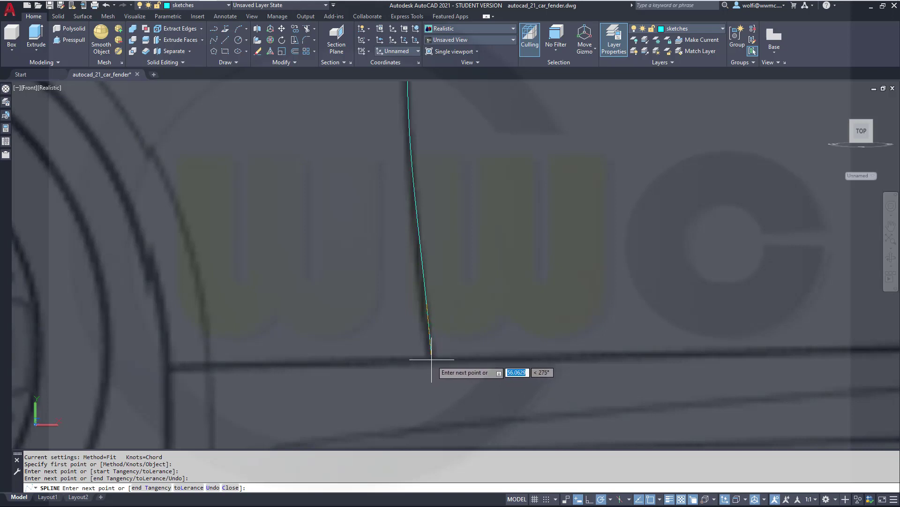
pyautogui.click(431, 362)
pyautogui.rightClick(433, 362)
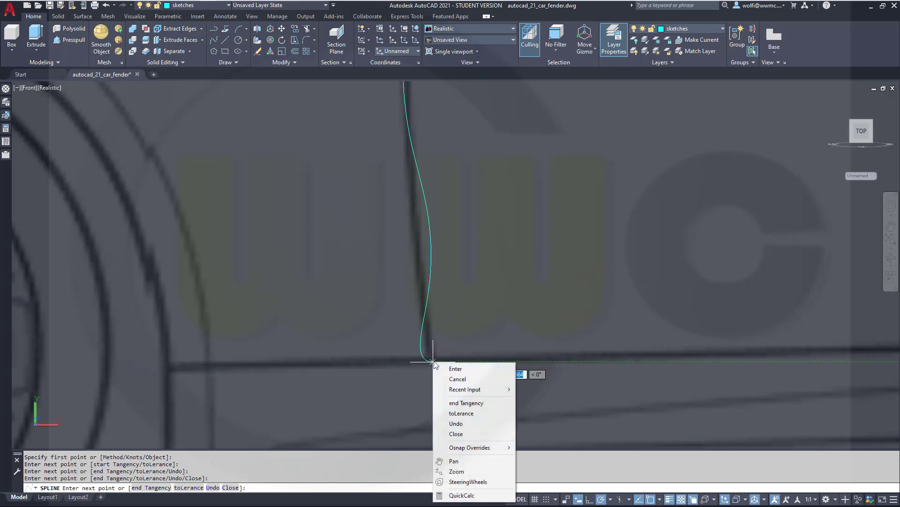
pyautogui.click(445, 368)
pyautogui.scroll(-5, 434, 307)
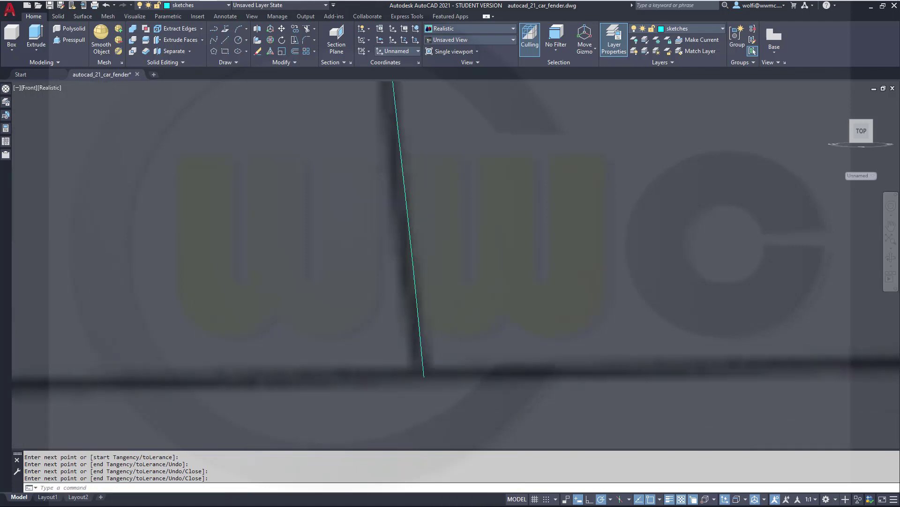
pyautogui.scroll(-5, 458, 171)
pyautogui.scroll(1, 445, 183)
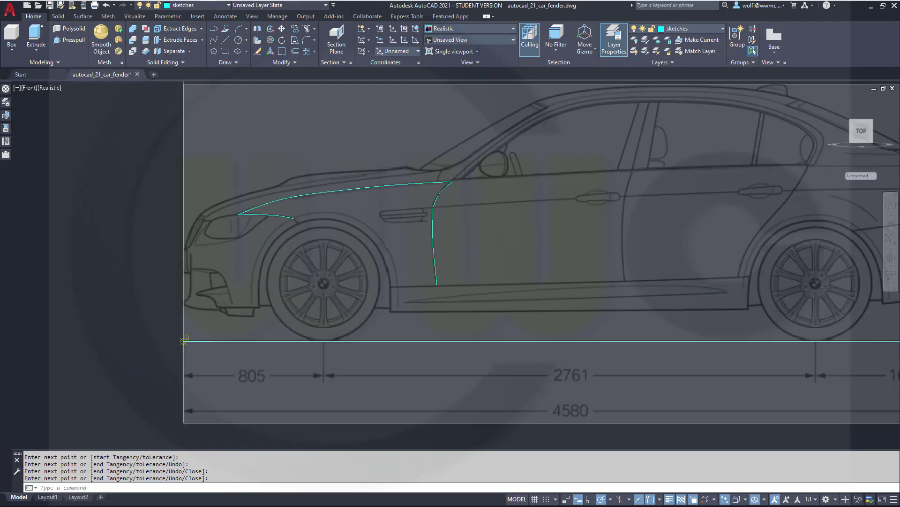
pyautogui.scroll(-2, 426, 191)
pyautogui.scroll(2, 538, 325)
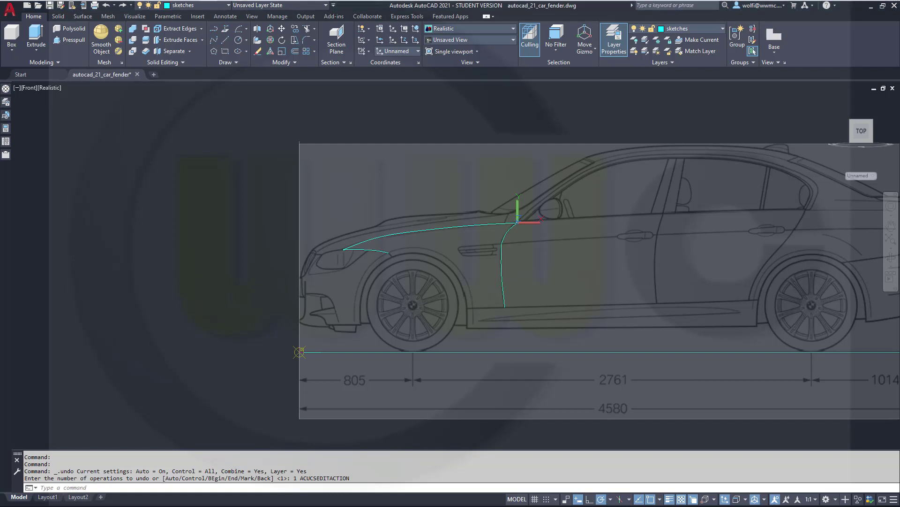
# - Orbit to inspect the blueprint reference planes and try rotating the UCS about Y, then cancel
pyautogui.keyDown('shift'); pyautogui.moveTo(505, 263); pyautogui.dragTo(610, 271, button='middle'); pyautogui.keyUp('shift')
pyautogui.moveTo(491, 205); pyautogui.dragTo(562, 246, button='middle')
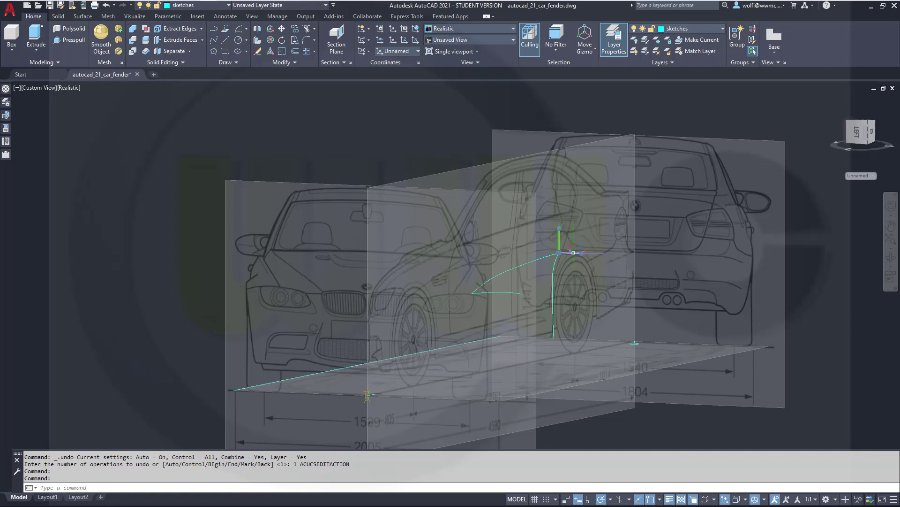
pyautogui.click(574, 252)
pyautogui.moveTo(582, 254)
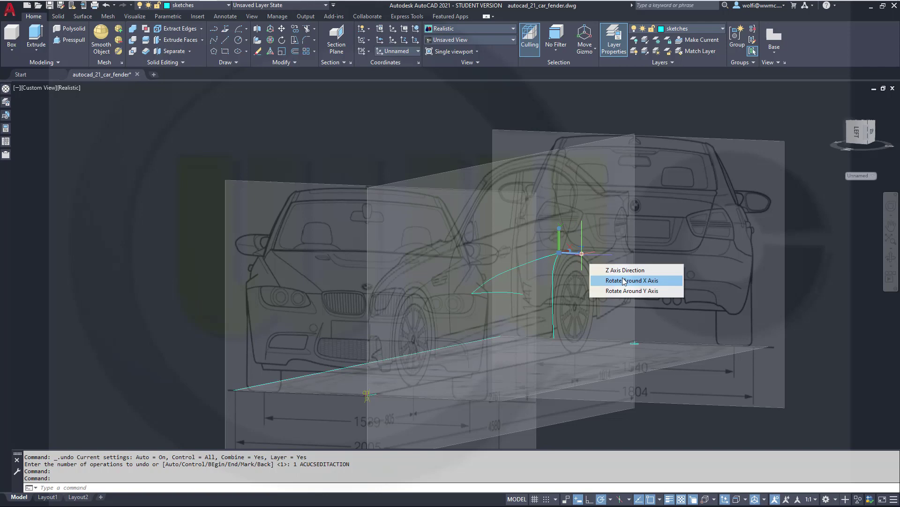
pyautogui.click(630, 291)
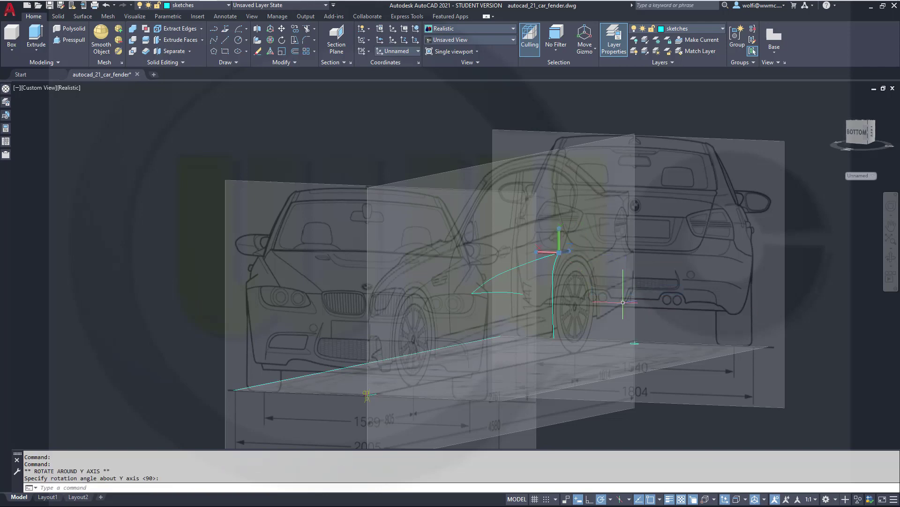
pyautogui.press('Escape')
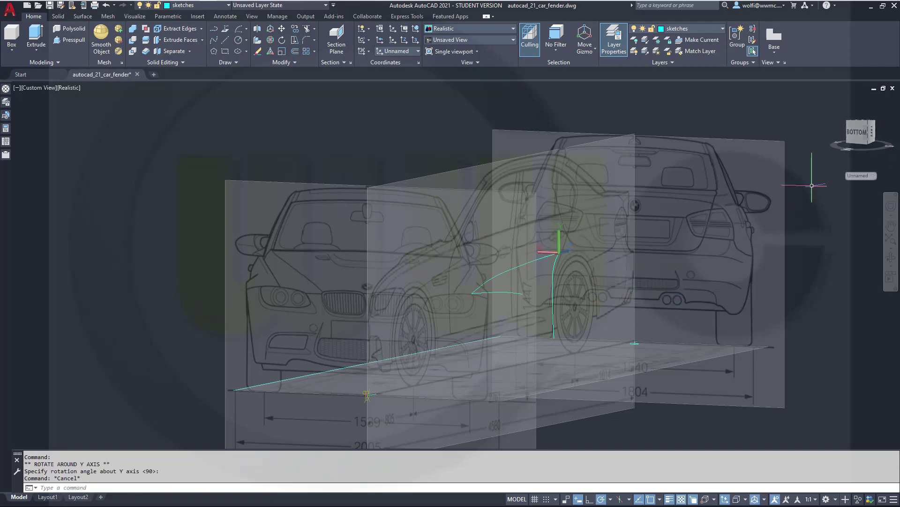
# - Switch to the ViewCube Left view and zoom in on the front blueprint
pyautogui.click(858, 132)
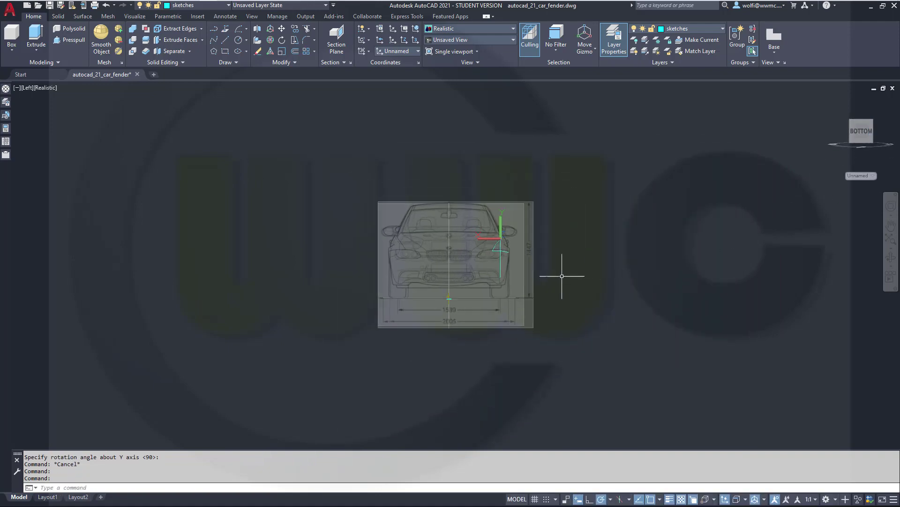
pyautogui.scroll(5, 560, 277)
pyautogui.scroll(2, 523, 200)
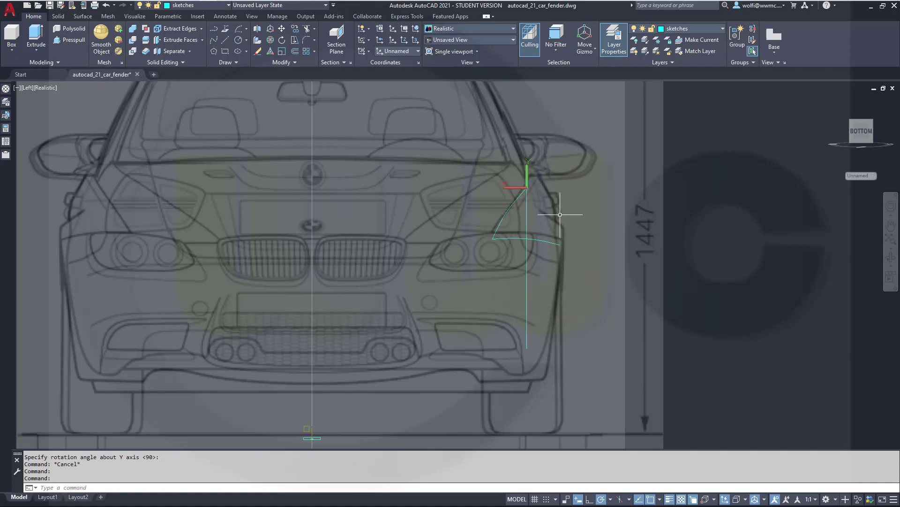
# - Apply Hide Objects to the front-view blueprint image, end isolation, then hide it again
pyautogui.scroll(-4, 627, 242)
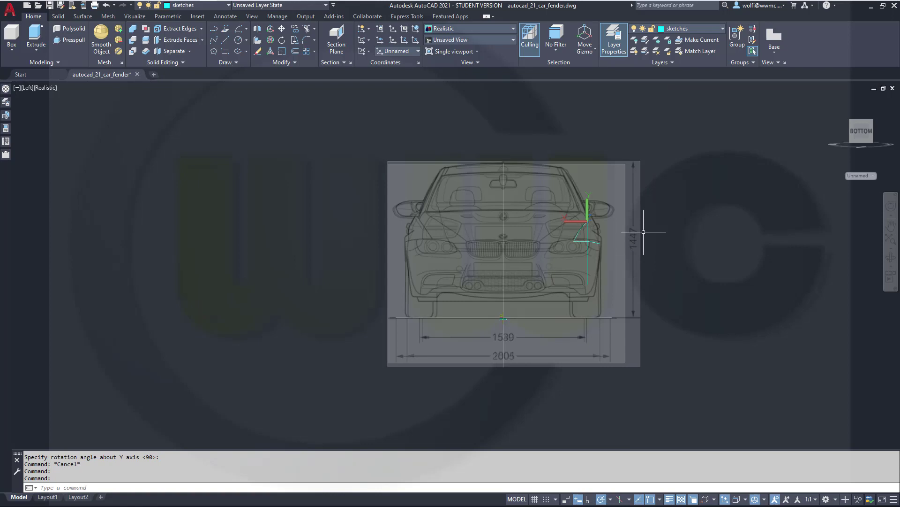
pyautogui.click(856, 499)
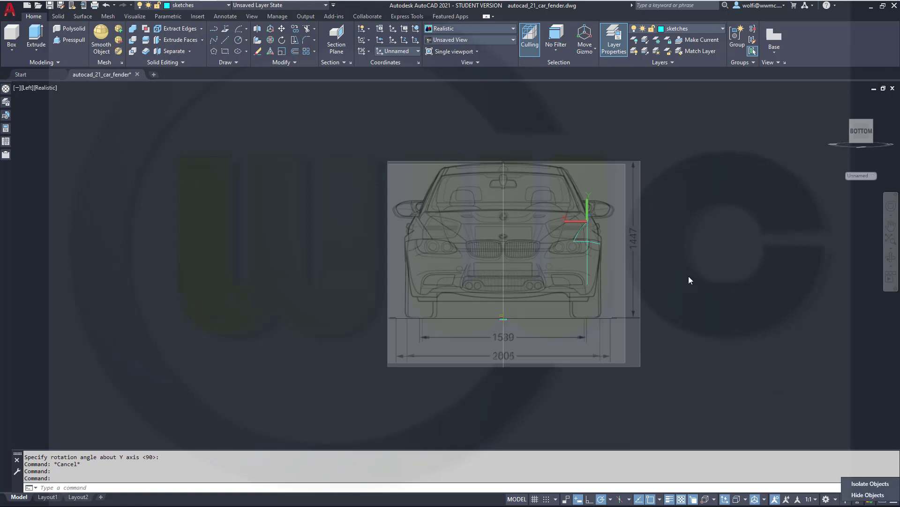
pyautogui.click(867, 494)
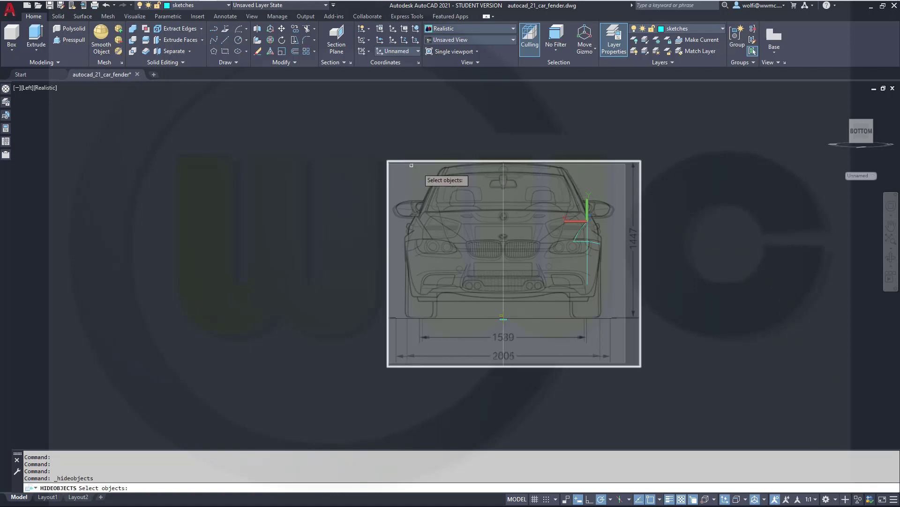
pyautogui.click(626, 191)
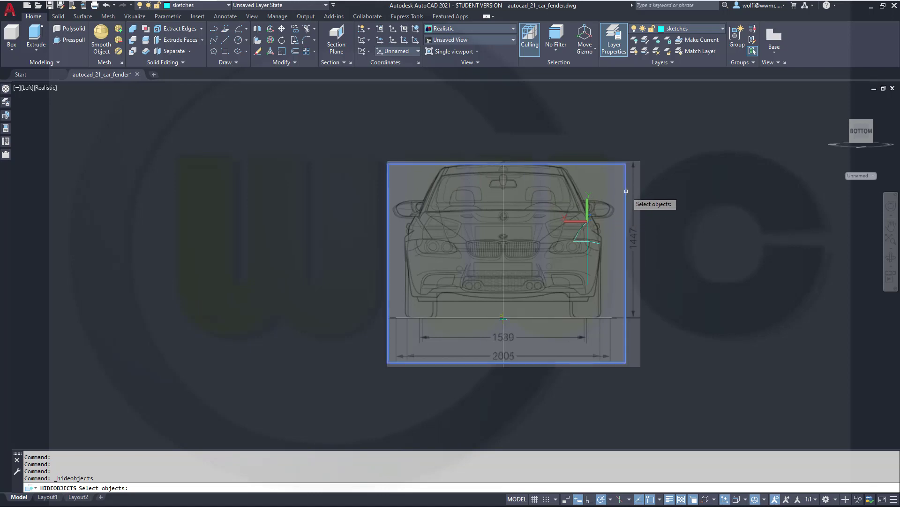
pyautogui.press('Return')
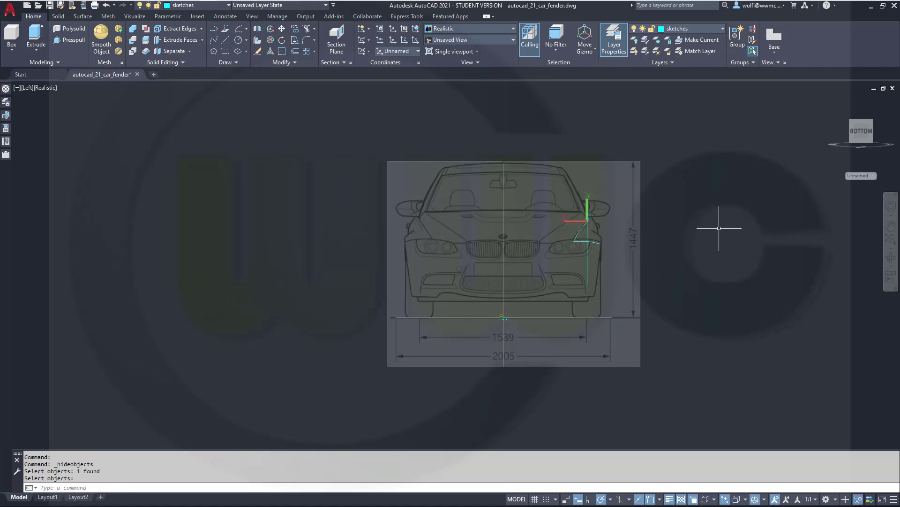
pyautogui.click(858, 500)
pyautogui.click(855, 491)
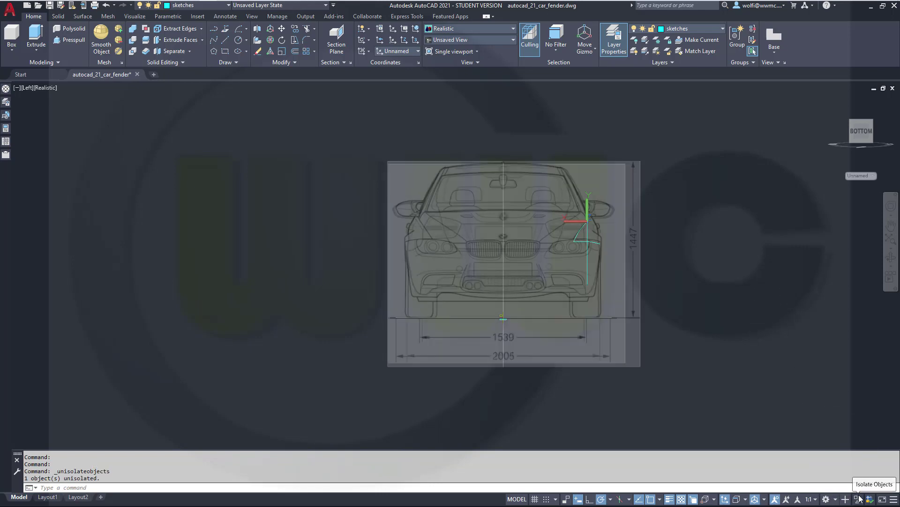
pyautogui.click(859, 498)
pyautogui.click(861, 487)
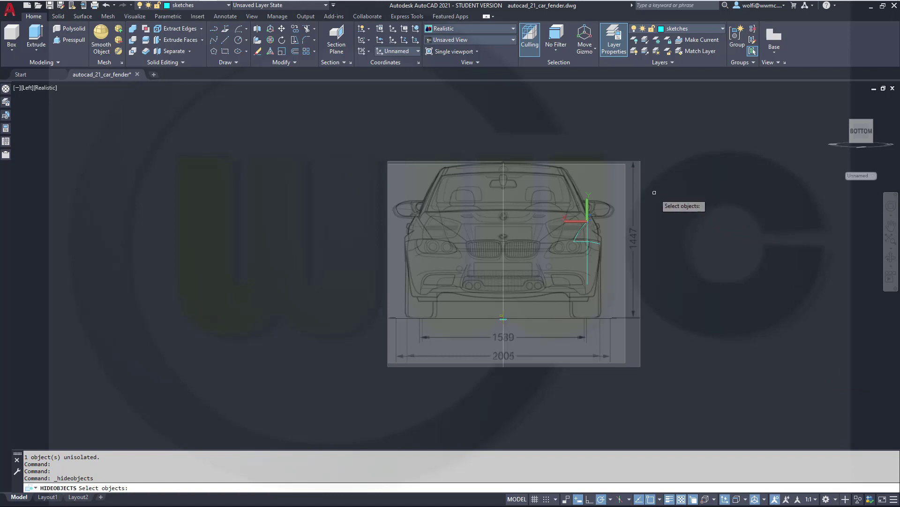
pyautogui.click(640, 183)
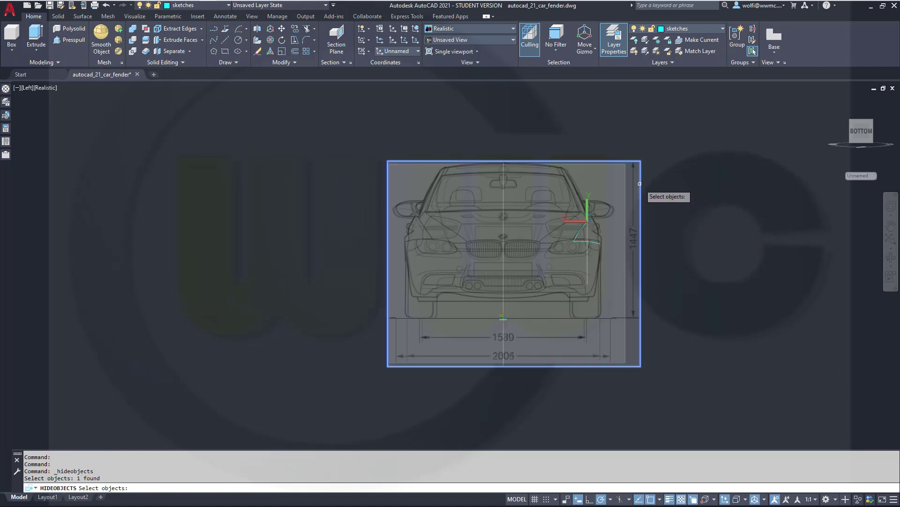
pyautogui.press('Return')
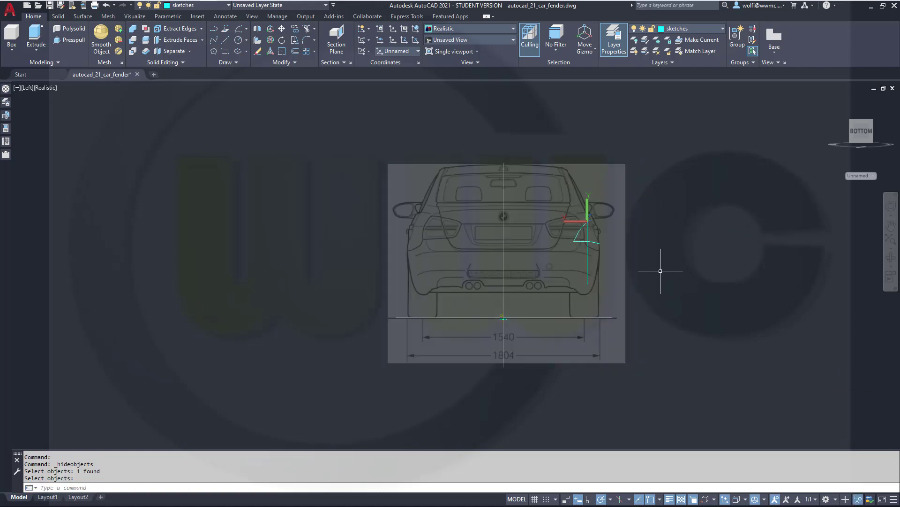
# - Stretch the rear-edge spline's fit point and lower end outward to the right
pyautogui.scroll(2, 589, 225)
pyautogui.scroll(3, 593, 240)
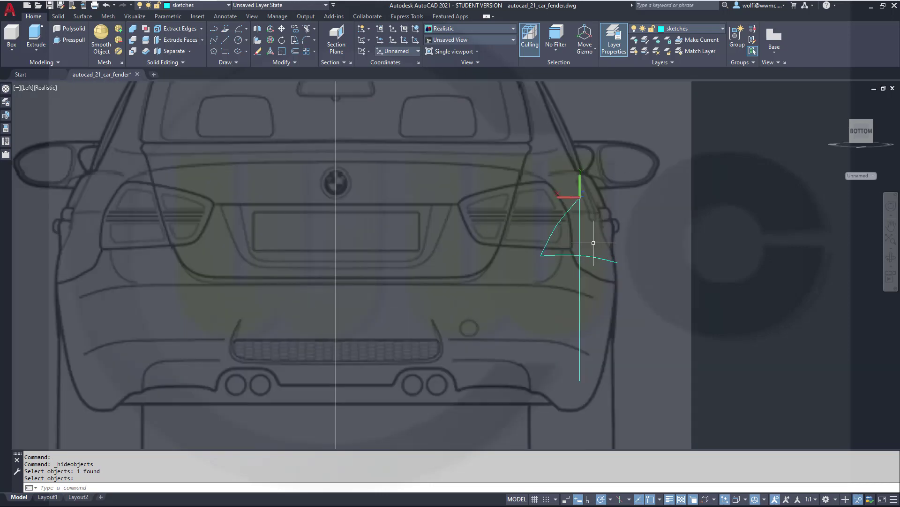
pyautogui.click(580, 225)
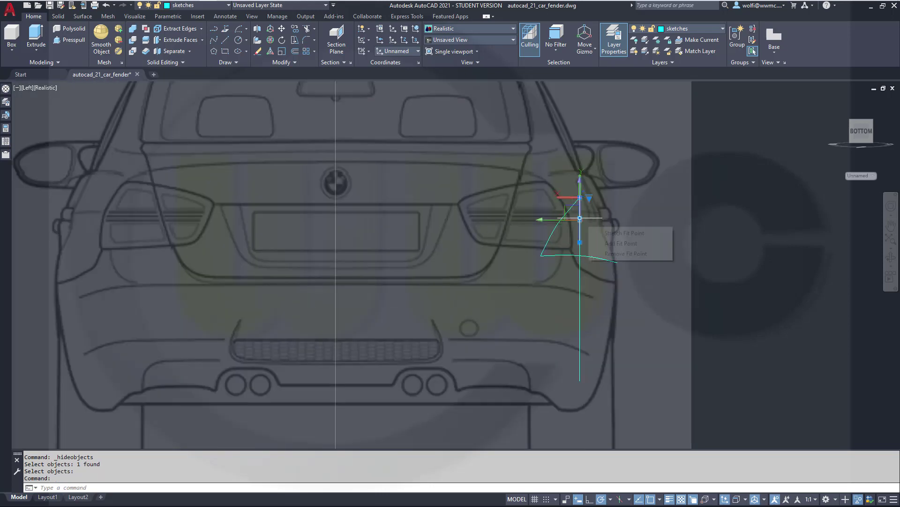
pyautogui.scroll(2, 601, 229)
pyautogui.scroll(2, 605, 232)
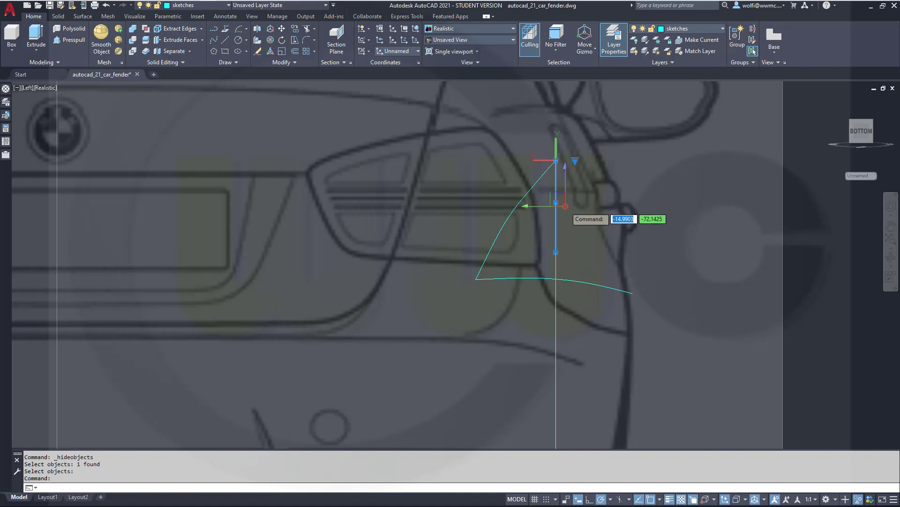
pyautogui.scroll(2, 558, 216)
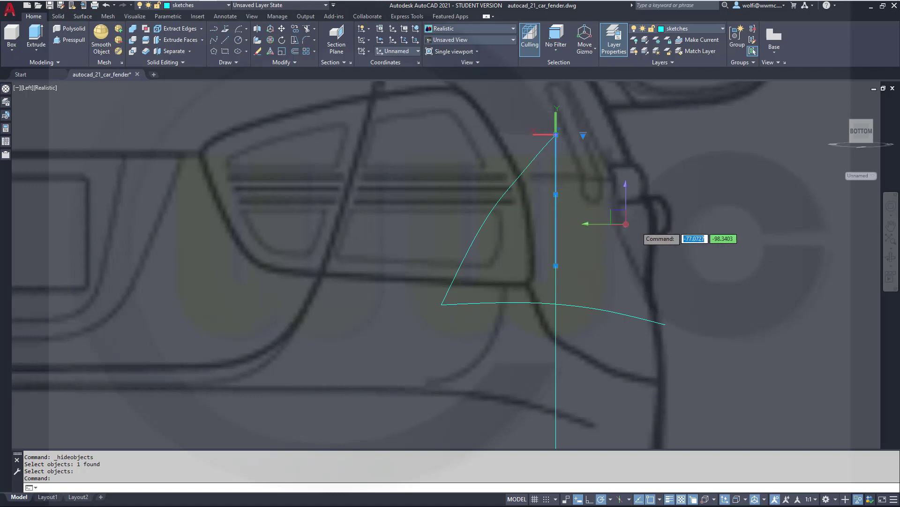
pyautogui.press('Escape')
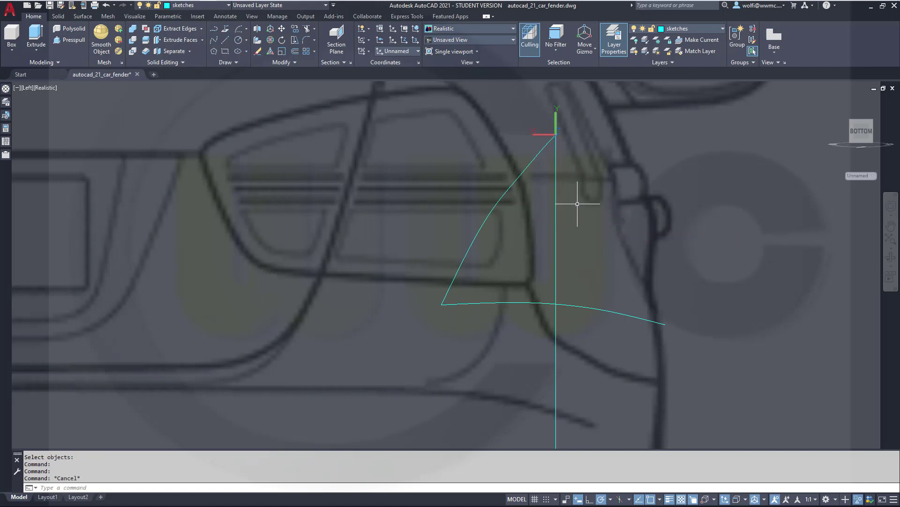
pyautogui.click(556, 197)
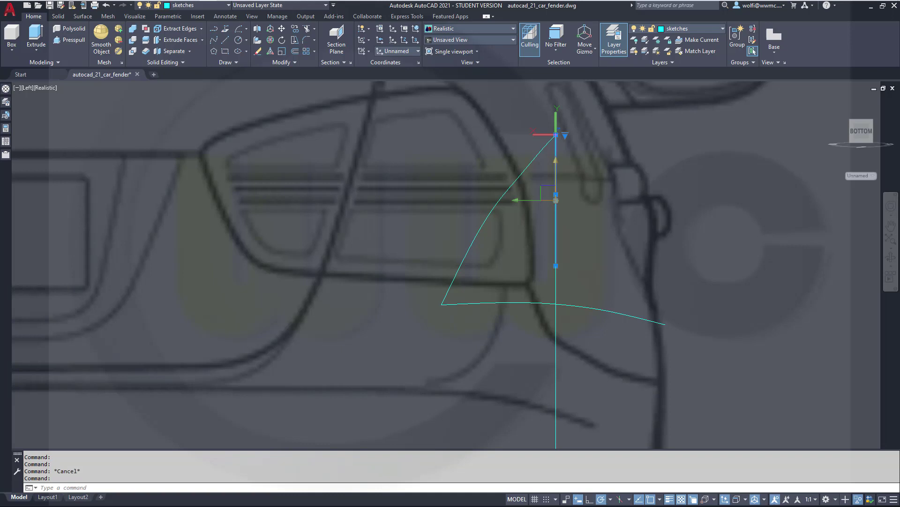
pyautogui.click(556, 195)
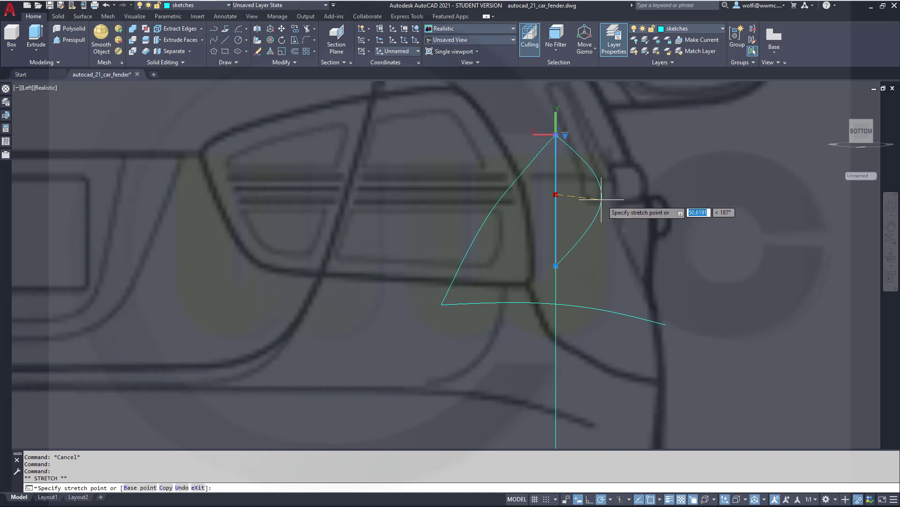
pyautogui.press('Down')
pyautogui.click(603, 200)
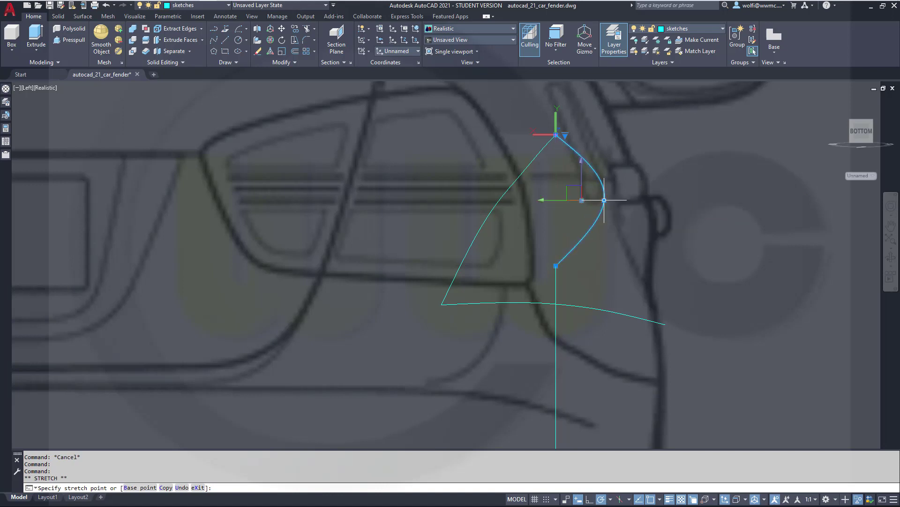
pyautogui.click(557, 266)
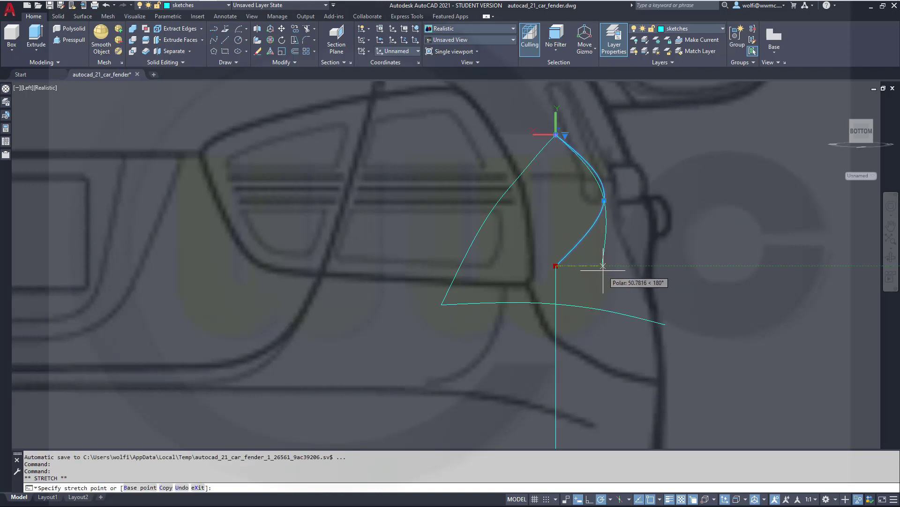
pyautogui.click(618, 269)
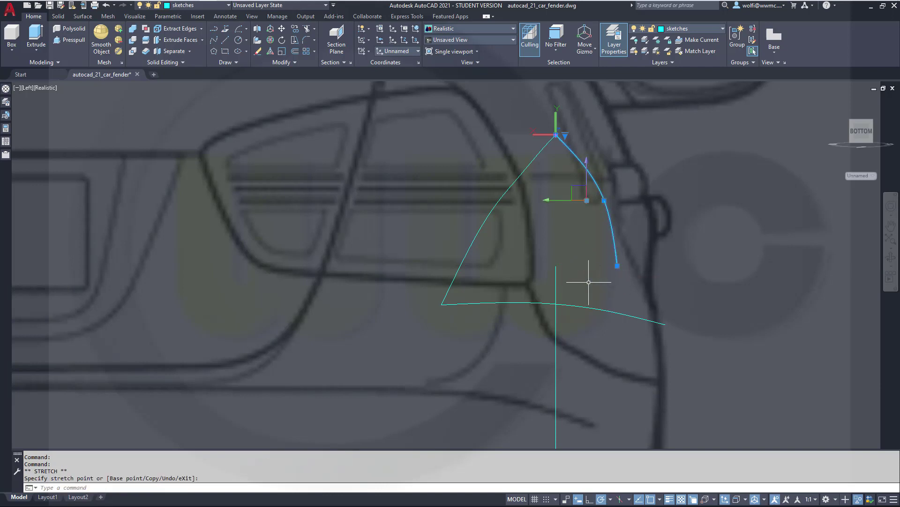
# - Join the straight line's end to the curve and adjust its lower points to the body outline
pyautogui.click(556, 285)
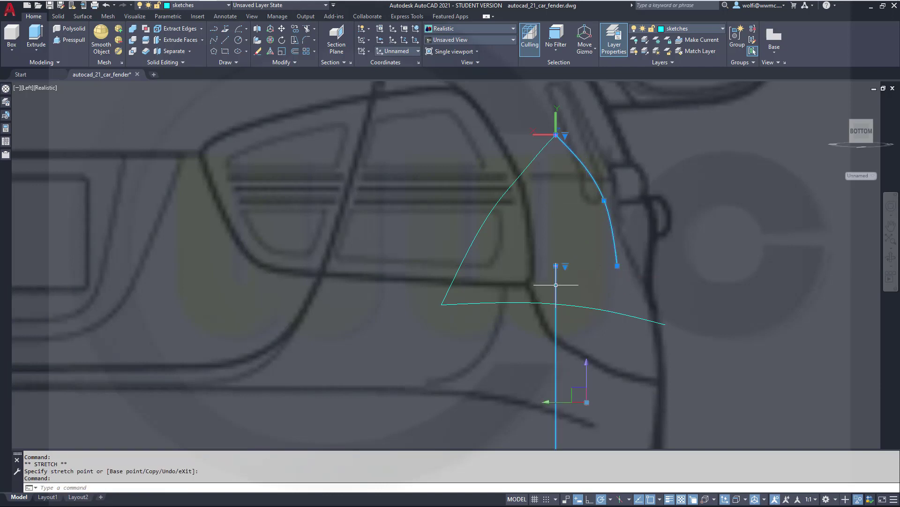
pyautogui.click(556, 266)
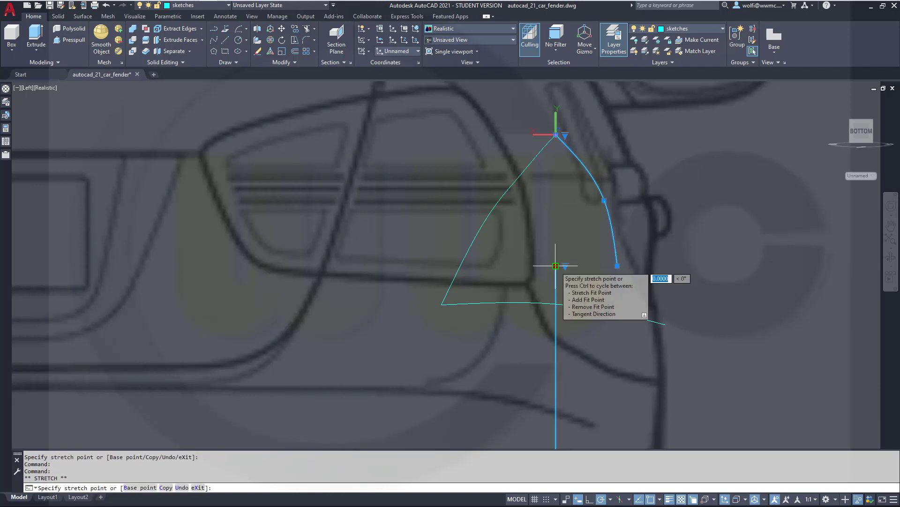
pyautogui.click(617, 266)
pyautogui.scroll(-6, 639, 368)
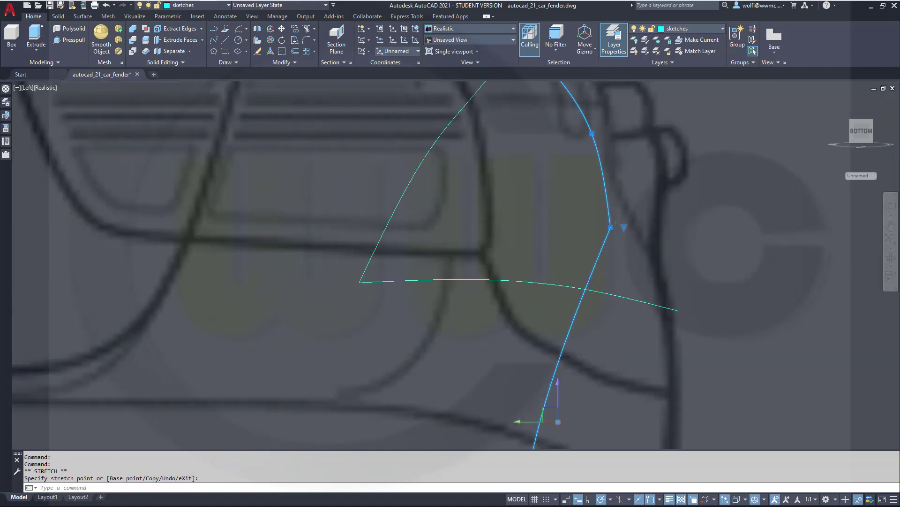
pyautogui.scroll(3, 639, 427)
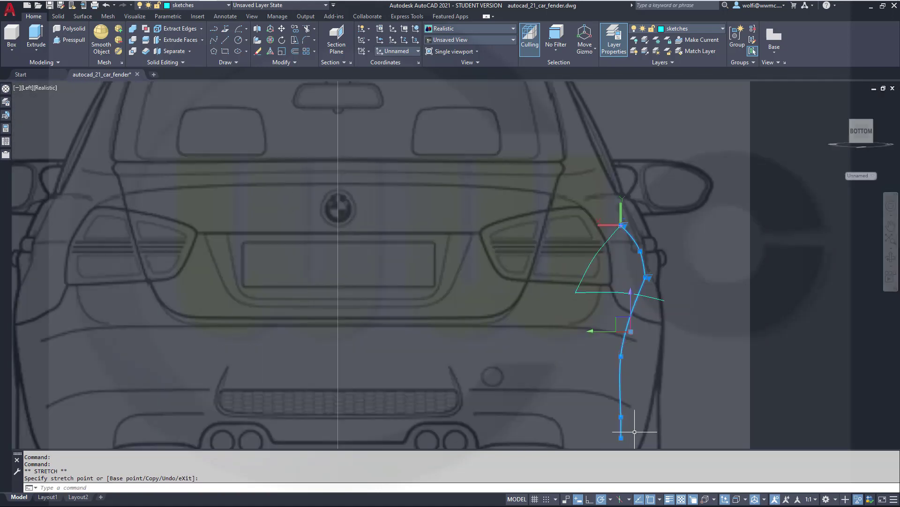
pyautogui.moveTo(643, 407); pyautogui.dragTo(607, 336, button='middle')
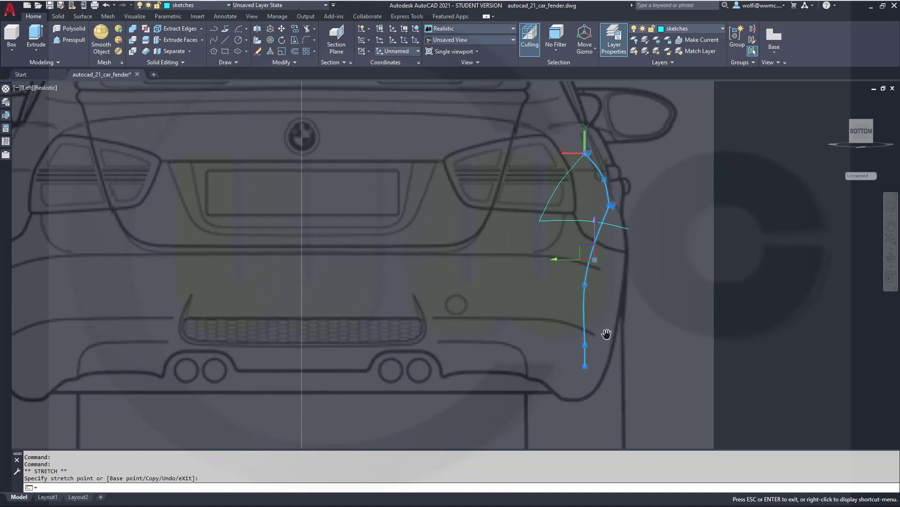
pyautogui.click(584, 284)
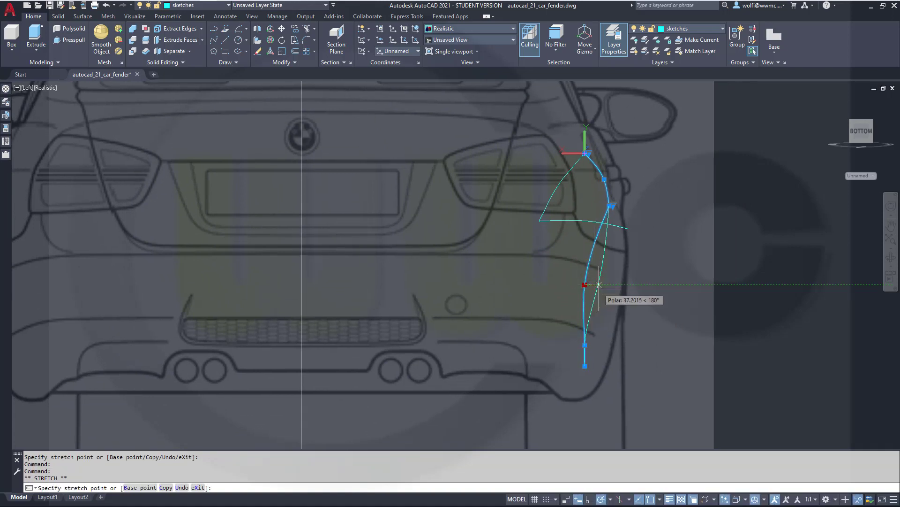
pyautogui.click(604, 285)
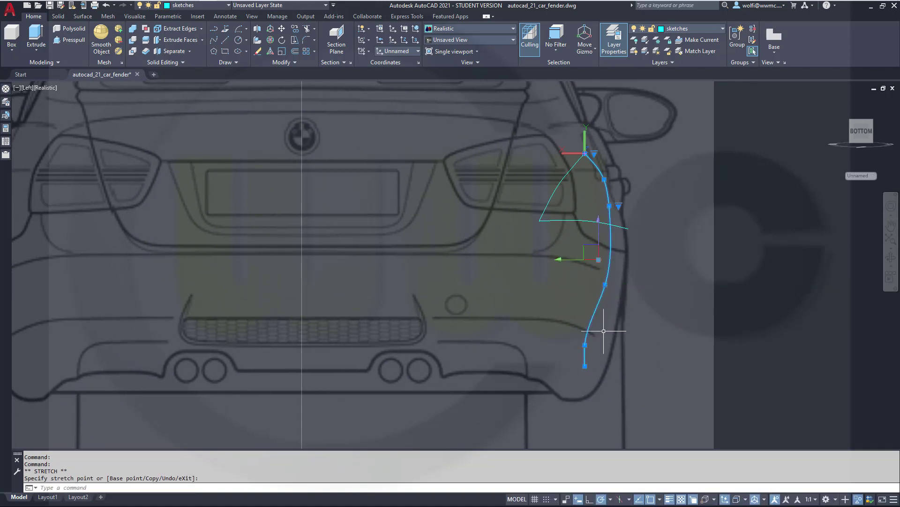
pyautogui.click(585, 345)
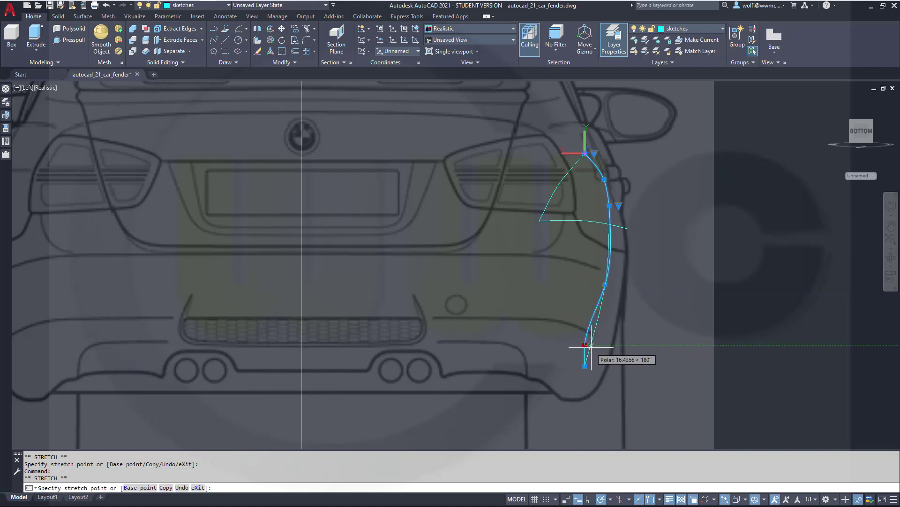
pyautogui.click(593, 344)
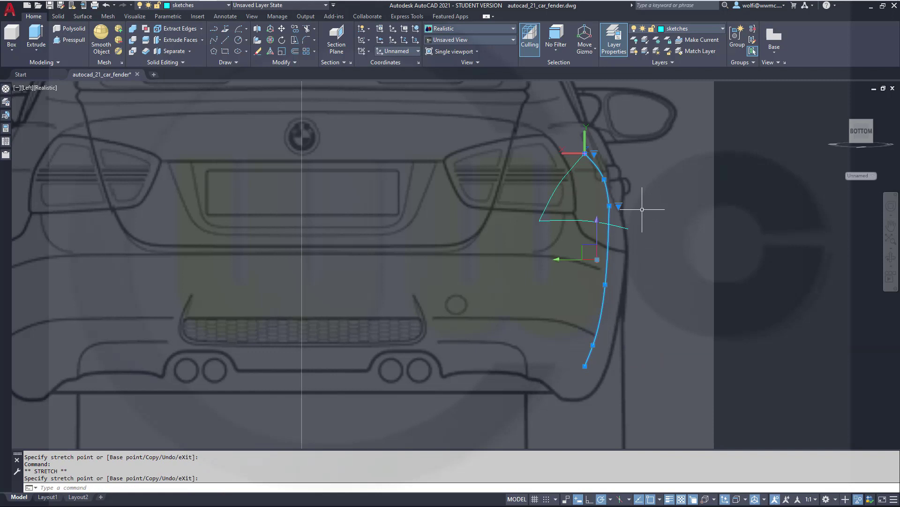
pyautogui.moveTo(619, 207)
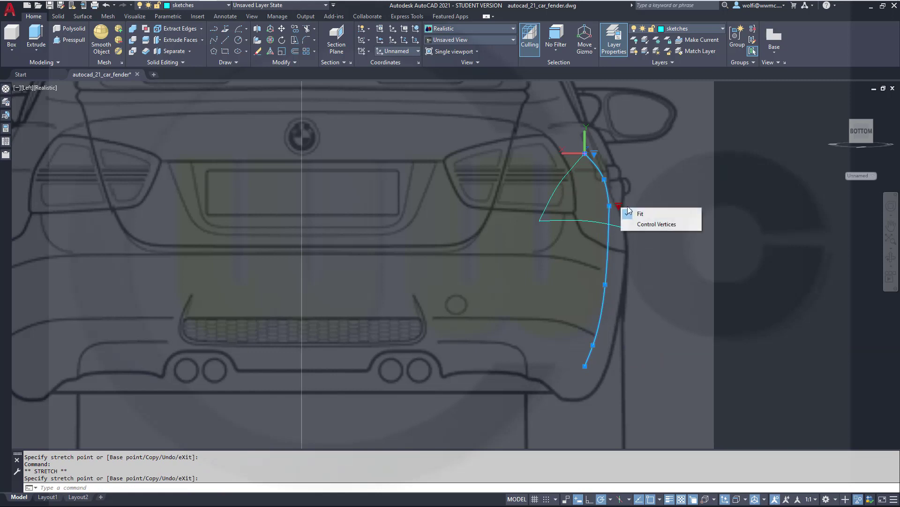
pyautogui.press('Escape')
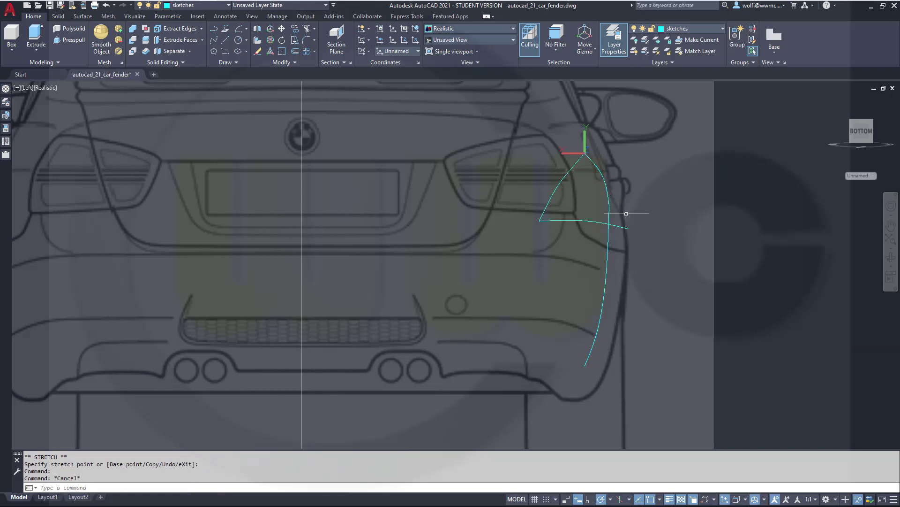
# - Undo the view change, go to ViewCube Front view rolled horizontal, and zoom in on the fender
pyautogui.scroll(5, 608, 214)
pyautogui.scroll(-7, 608, 213)
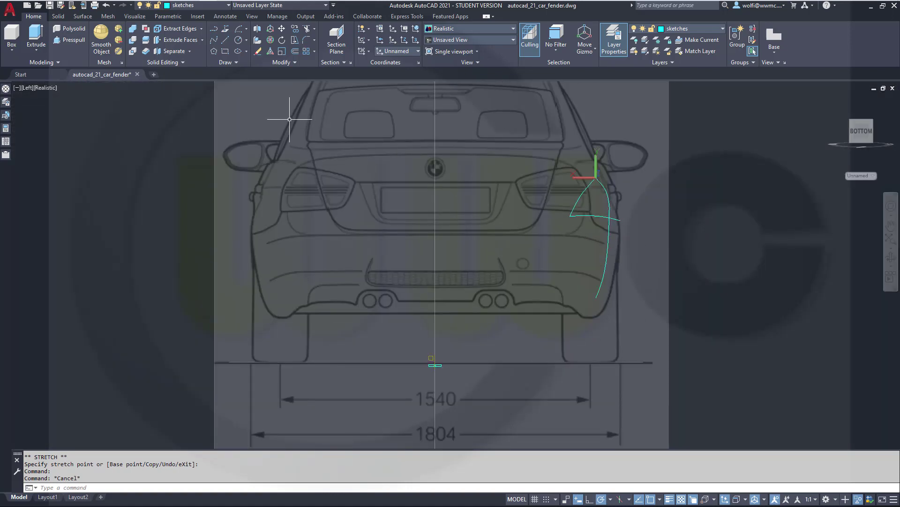
pyautogui.hotkey('ctrl', 'z')
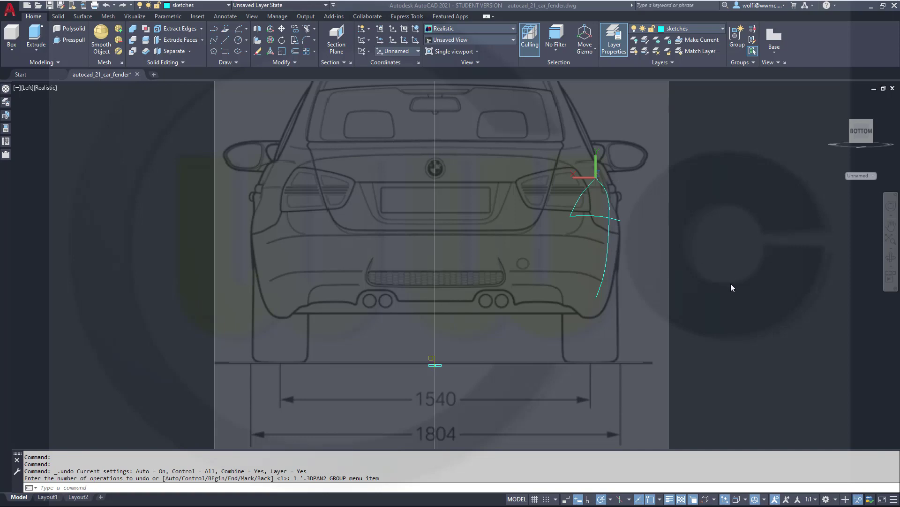
pyautogui.keyDown('shift'); pyautogui.moveTo(707, 297); pyautogui.dragTo(585, 287, button='middle'); pyautogui.keyUp('shift')
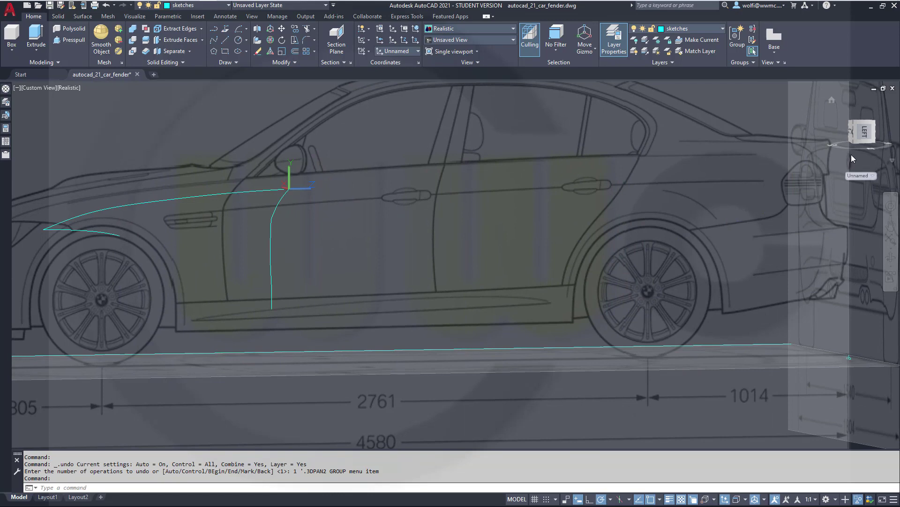
pyautogui.click(865, 133)
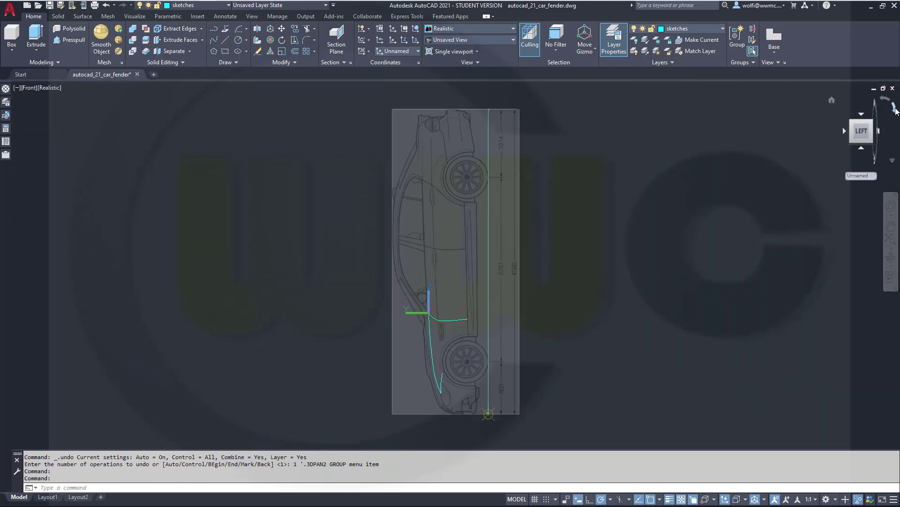
pyautogui.click(891, 112)
pyautogui.scroll(3, 341, 264)
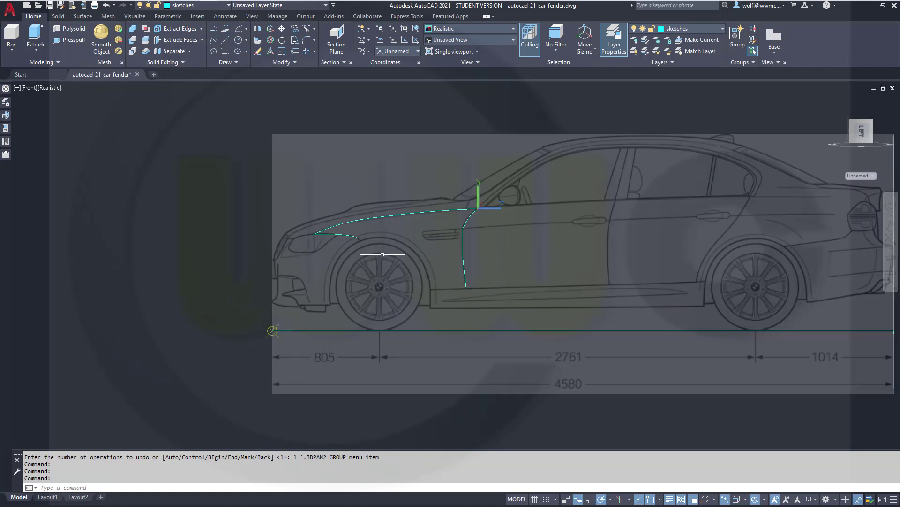
pyautogui.scroll(2, 469, 267)
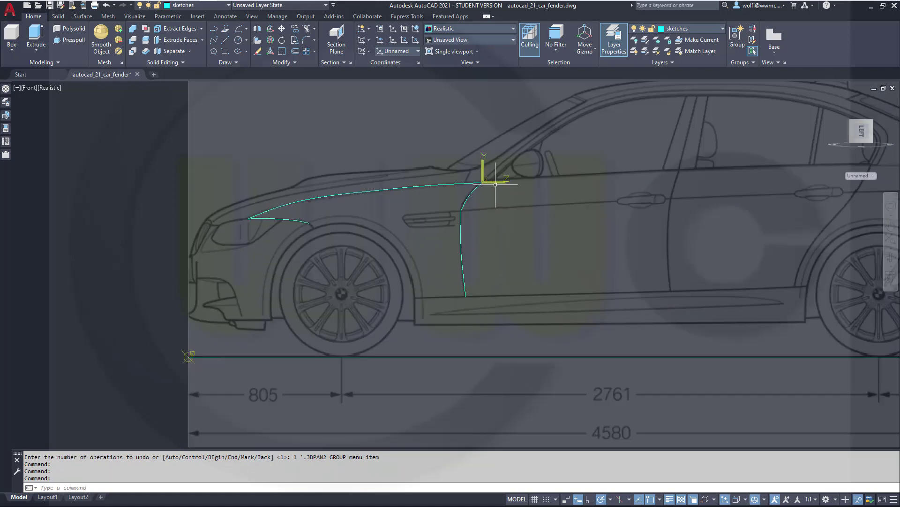
# - Try repositioning and rotating the UCS and reshaping the fender curve, cancelling each attempt
pyautogui.click(482, 182)
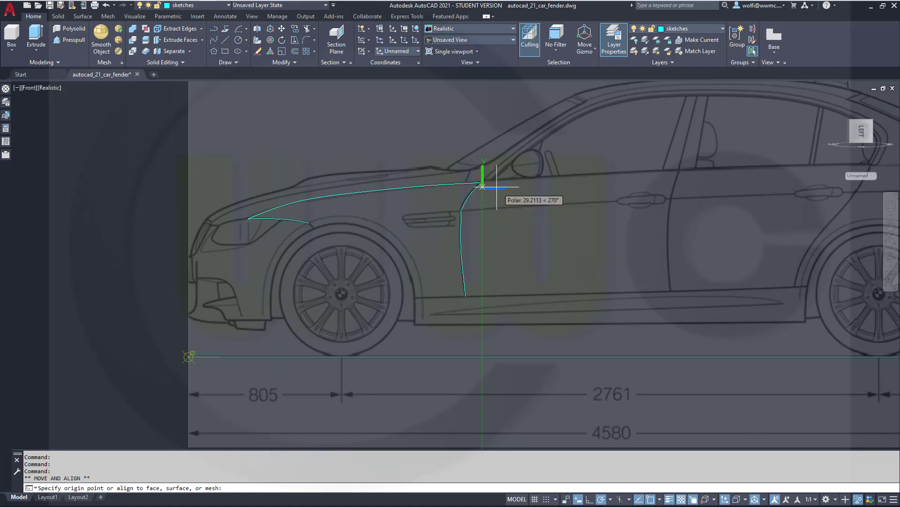
pyautogui.press('Escape')
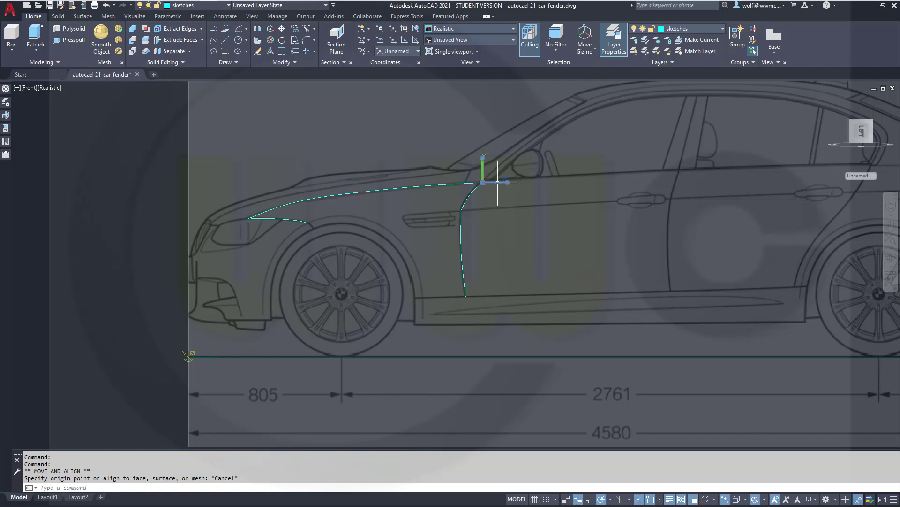
pyautogui.moveTo(507, 182)
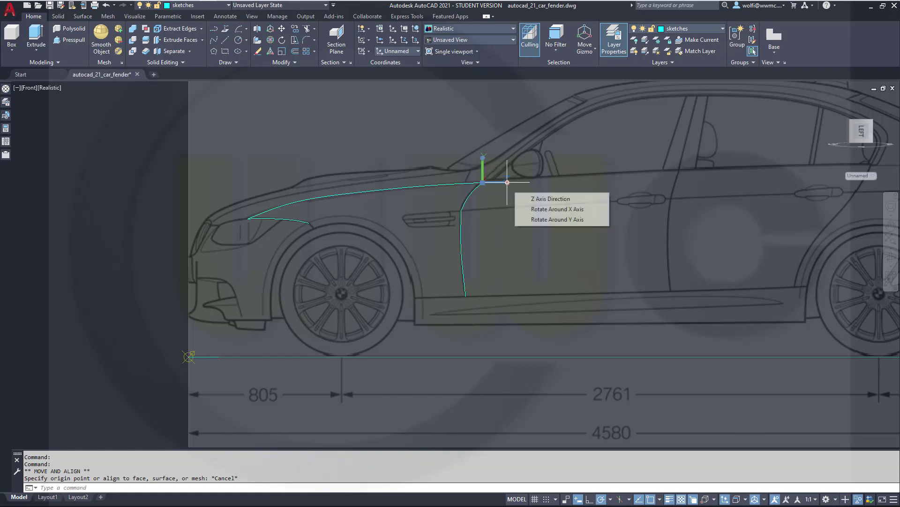
pyautogui.click(541, 219)
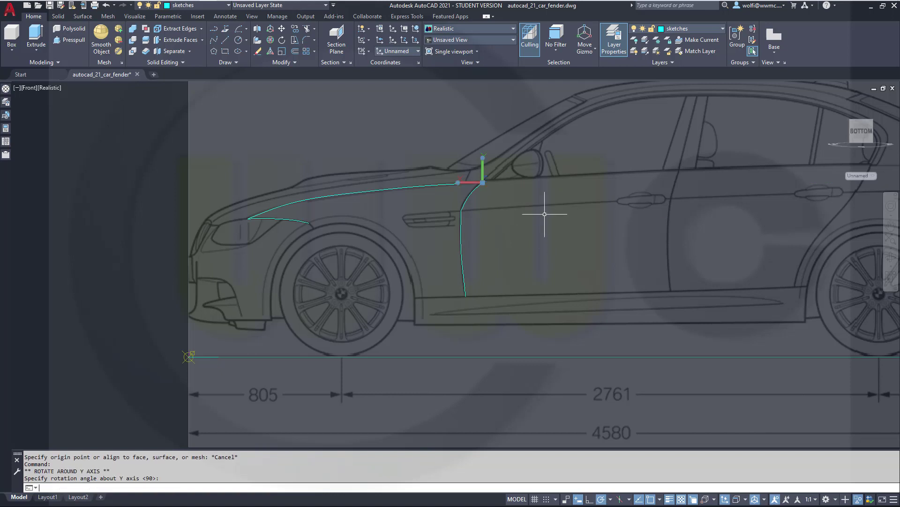
pyautogui.press('Escape')
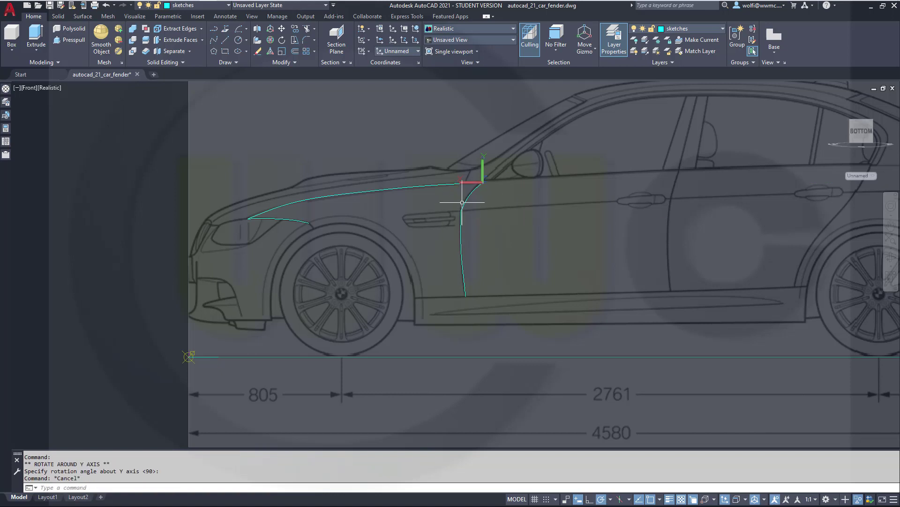
pyautogui.moveTo(482, 181)
pyautogui.click(471, 195)
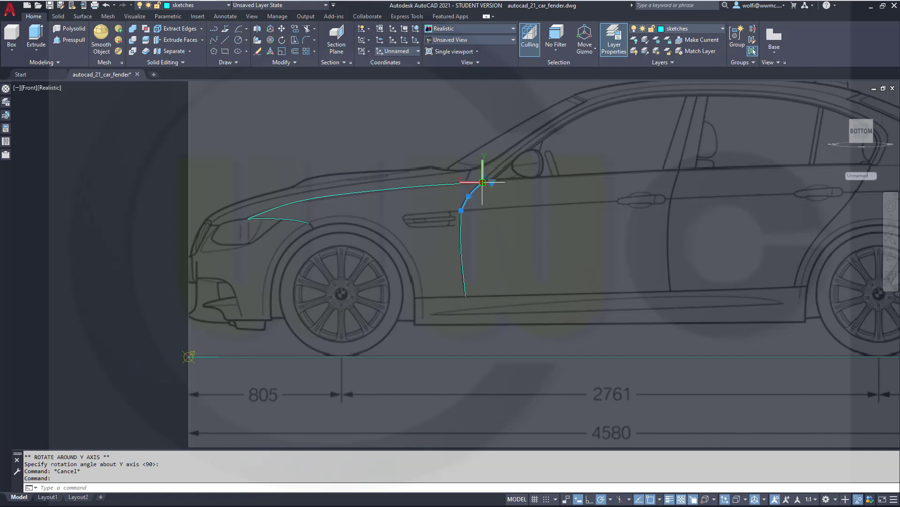
pyautogui.click(469, 197)
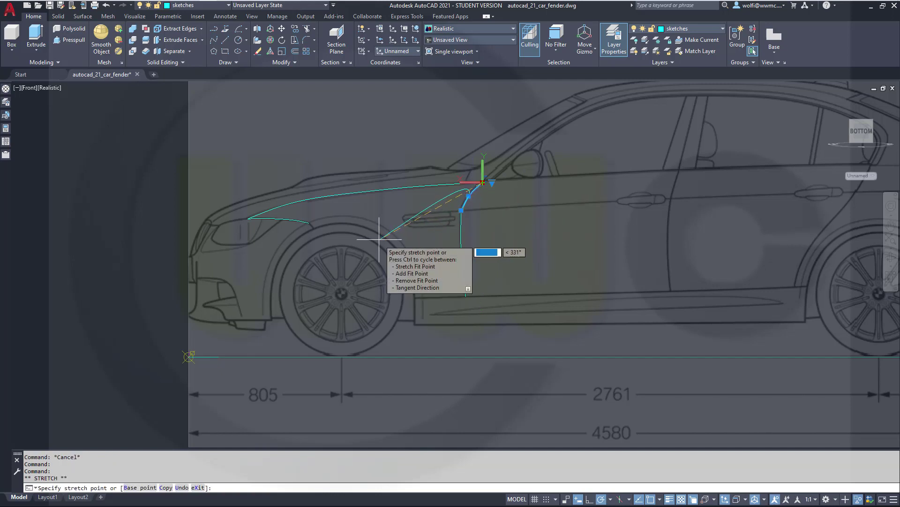
pyautogui.press('Escape')
pyautogui.press('Escape')
pyautogui.press('Escape')
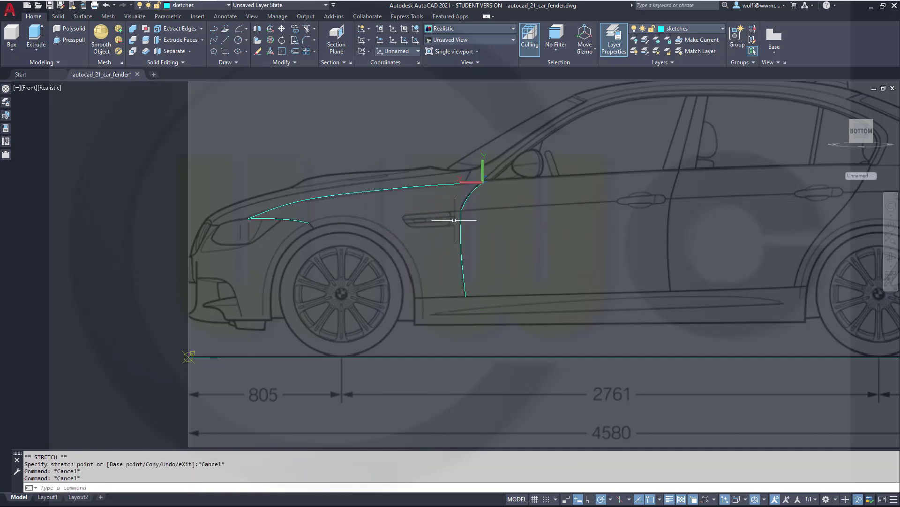
# - Zoom in and choose Move Origin Only from the UCS origin grip
pyautogui.scroll(1, 454, 220)
pyautogui.scroll(1, 512, 203)
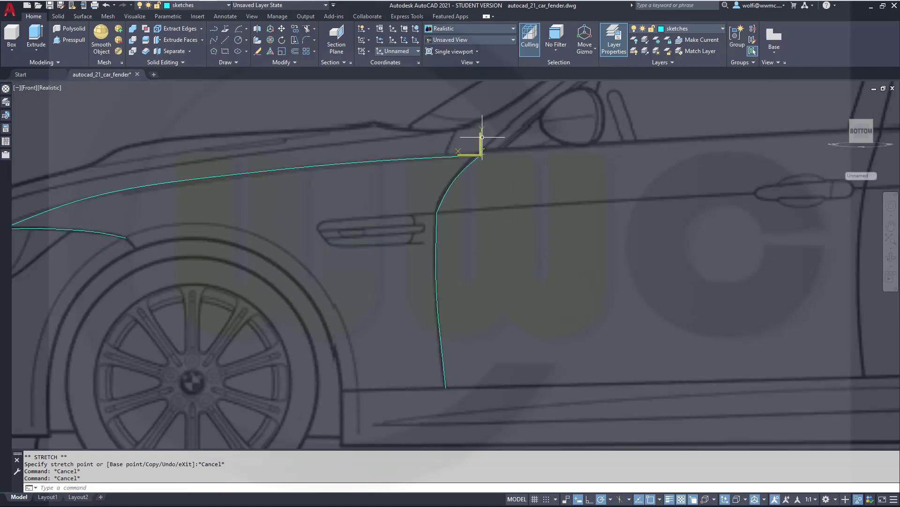
pyautogui.moveTo(480, 155)
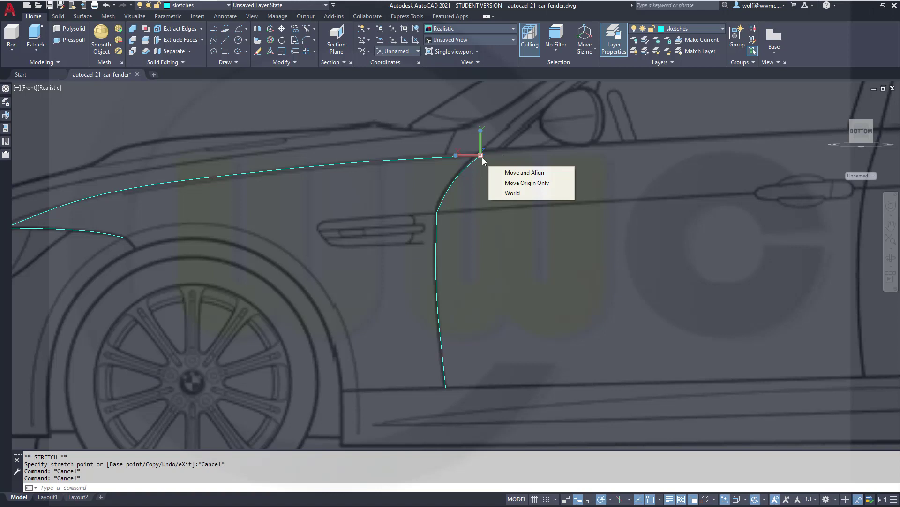
pyautogui.click(526, 183)
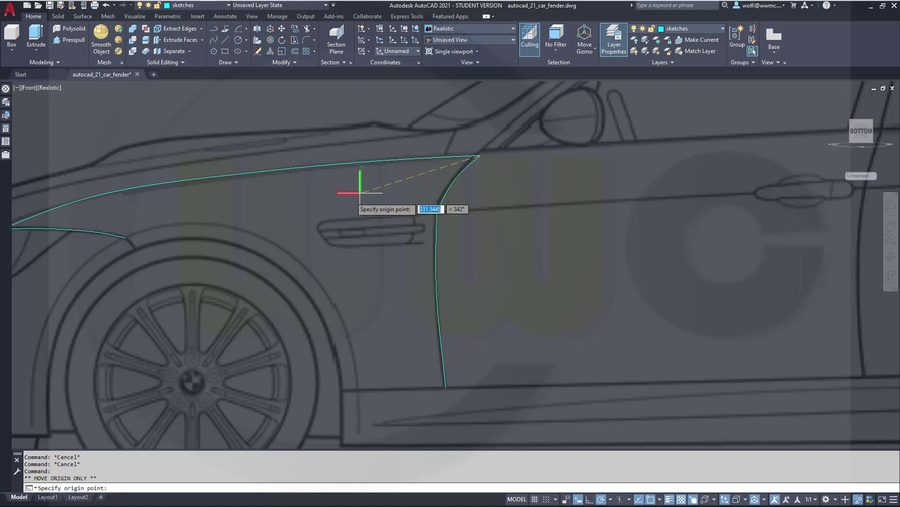
# - Set the UCS origin at the lower fender curve's end, orbit to check, and return to Front view
pyautogui.click(126, 238)
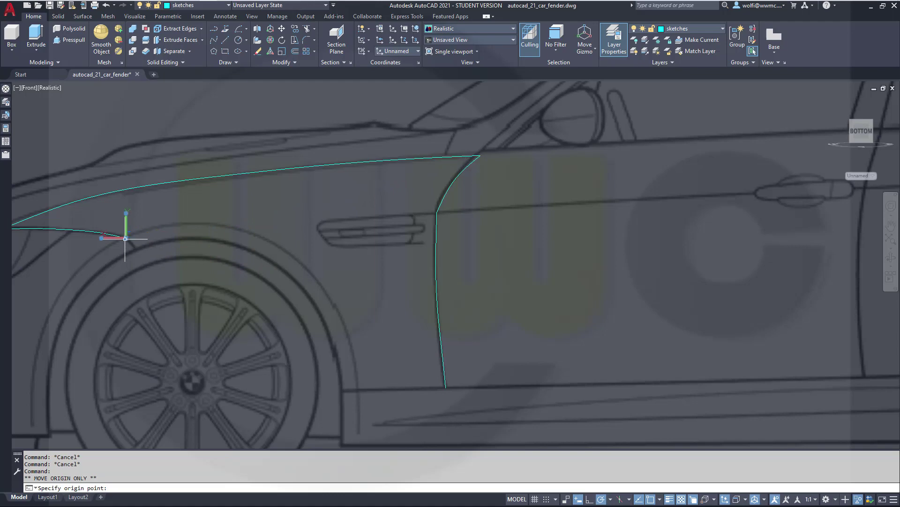
pyautogui.press('Escape')
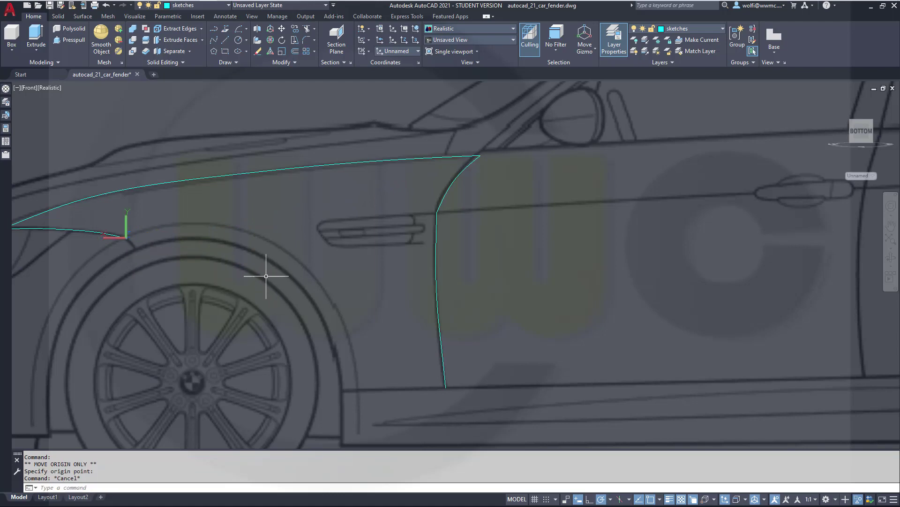
pyautogui.moveTo(269, 275); pyautogui.dragTo(403, 246, button='middle')
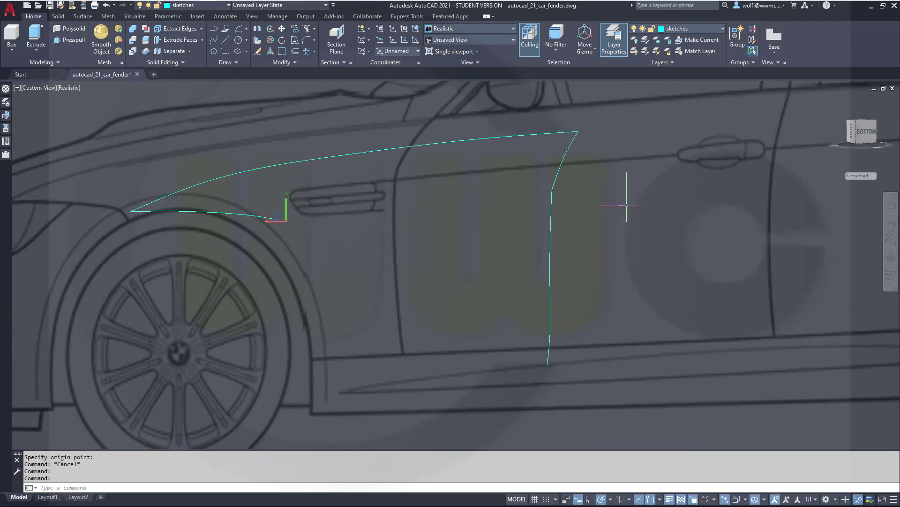
pyautogui.click(868, 135)
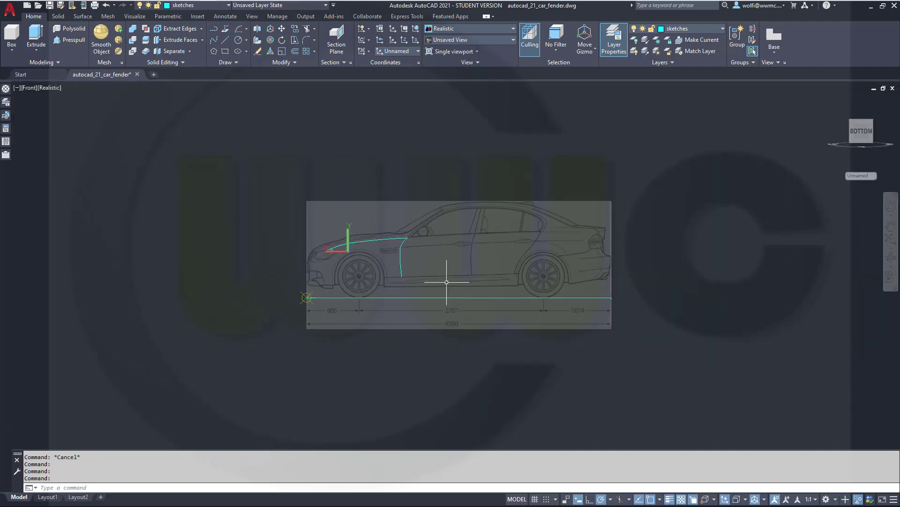
pyautogui.scroll(3, 323, 271)
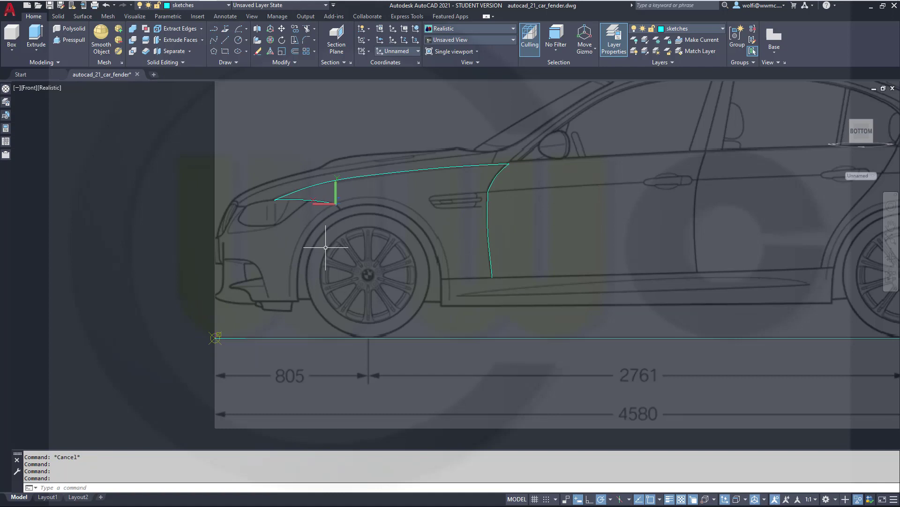
pyautogui.scroll(3, 325, 248)
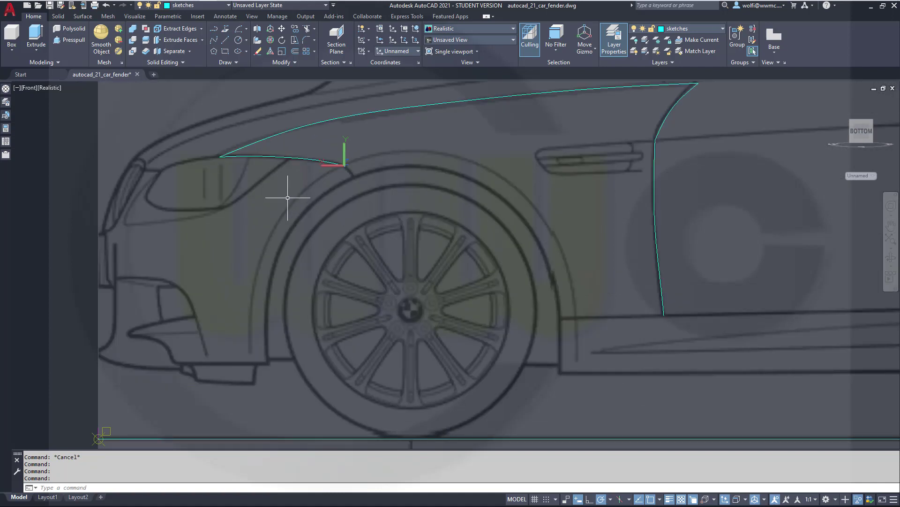
# - Draw a Center-Start-End arc centred on the wheel hub, from the lower curve's end to the sill
pyautogui.click(239, 31)
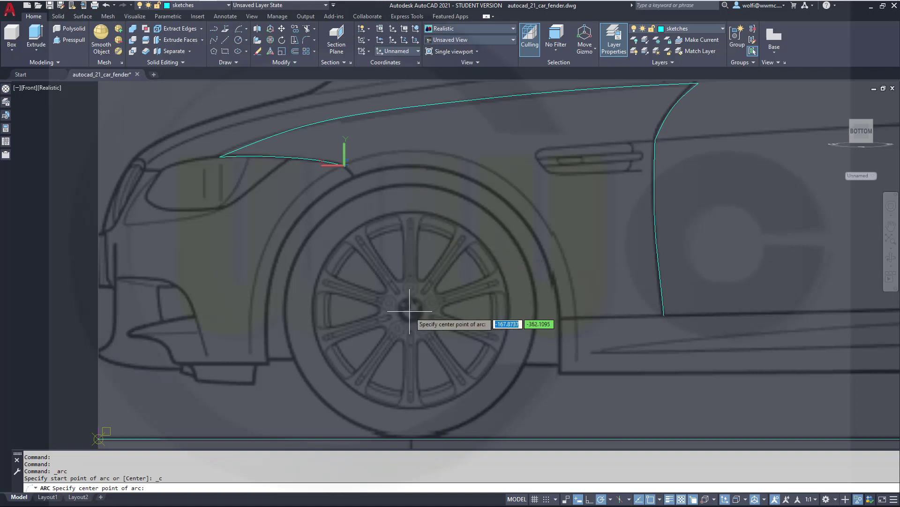
pyautogui.scroll(3, 409, 312)
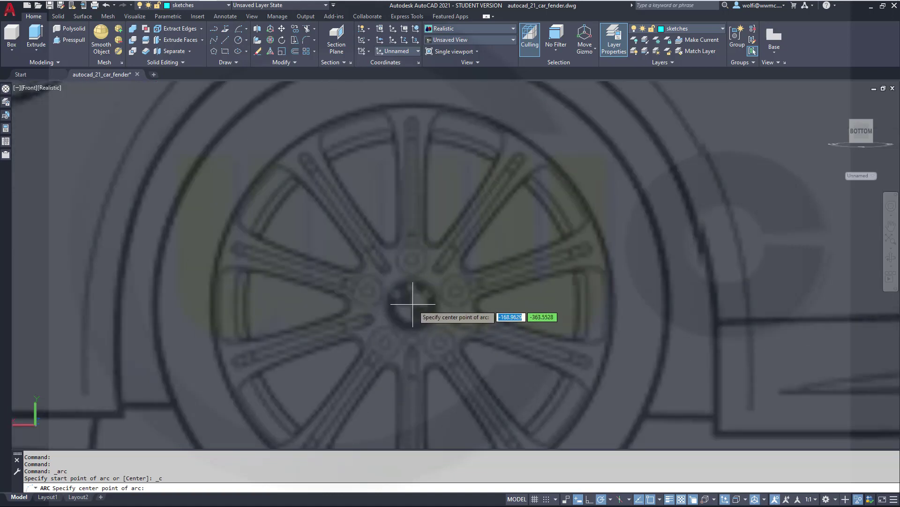
pyautogui.click(403, 299)
pyautogui.scroll(-4, 399, 268)
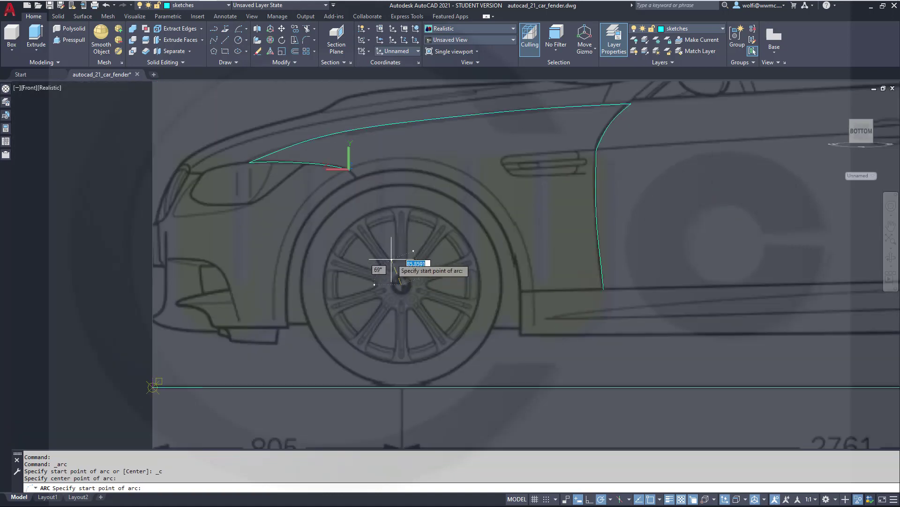
pyautogui.click(349, 169)
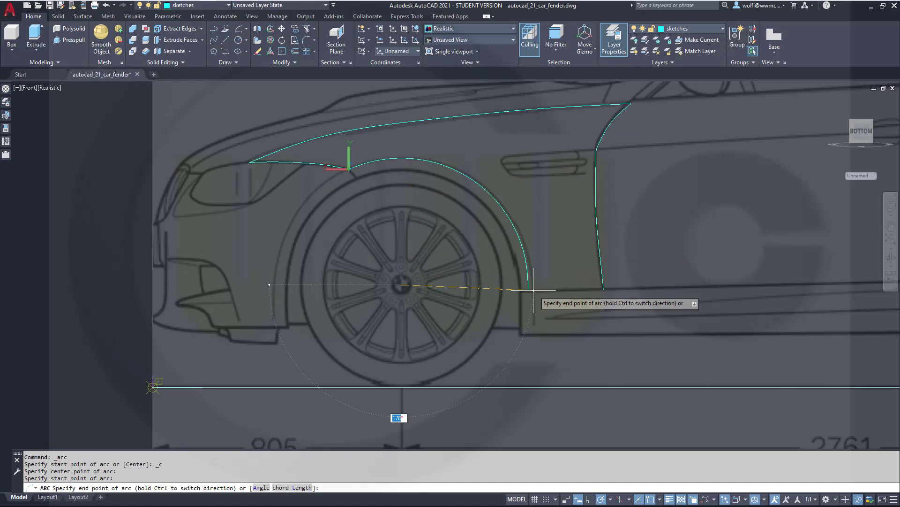
pyautogui.scroll(5, 539, 286)
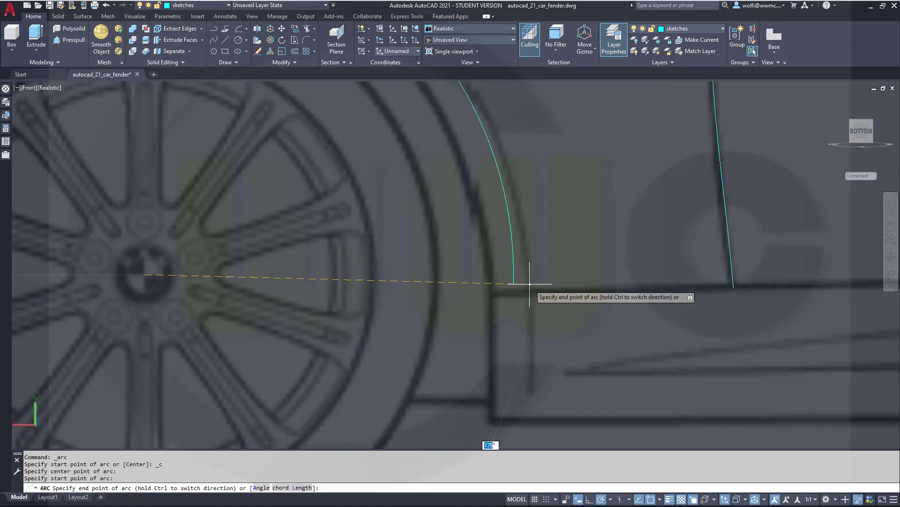
pyautogui.click(529, 288)
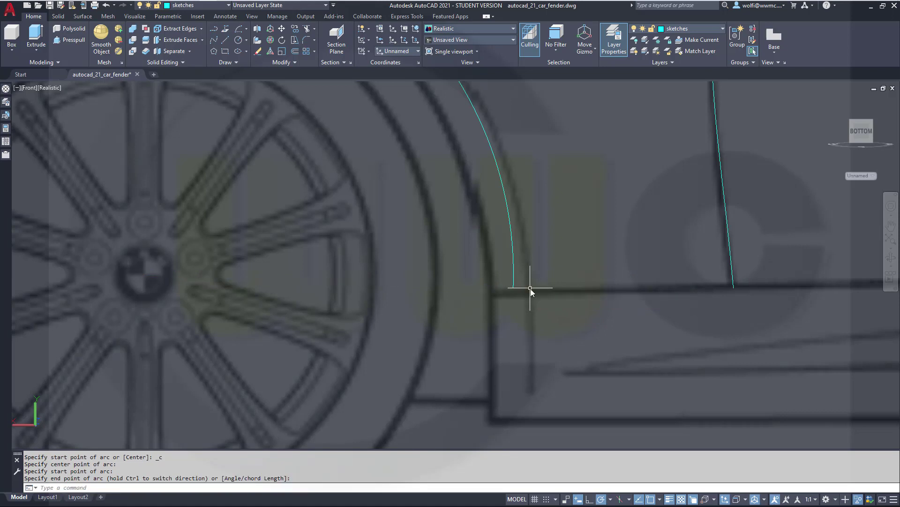
pyautogui.press('Escape')
pyautogui.press('Escape')
pyautogui.scroll(2, 520, 253)
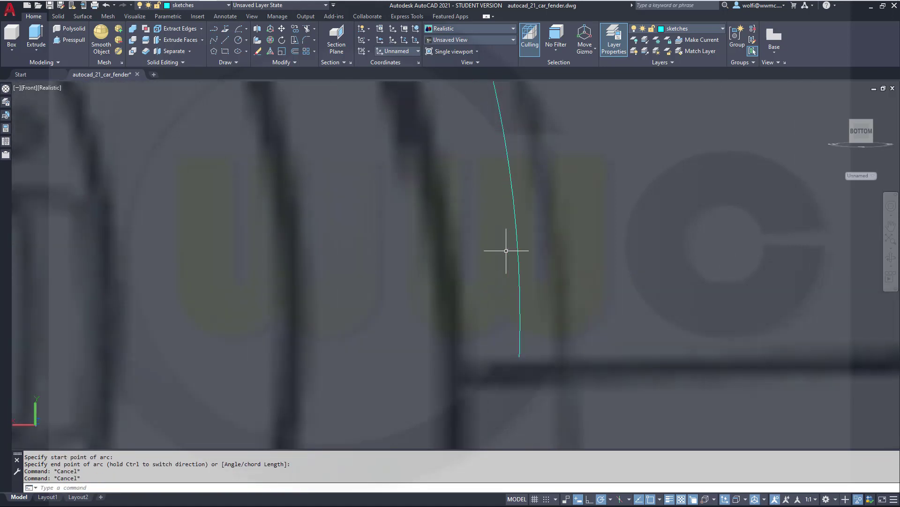
pyautogui.scroll(-6, 507, 249)
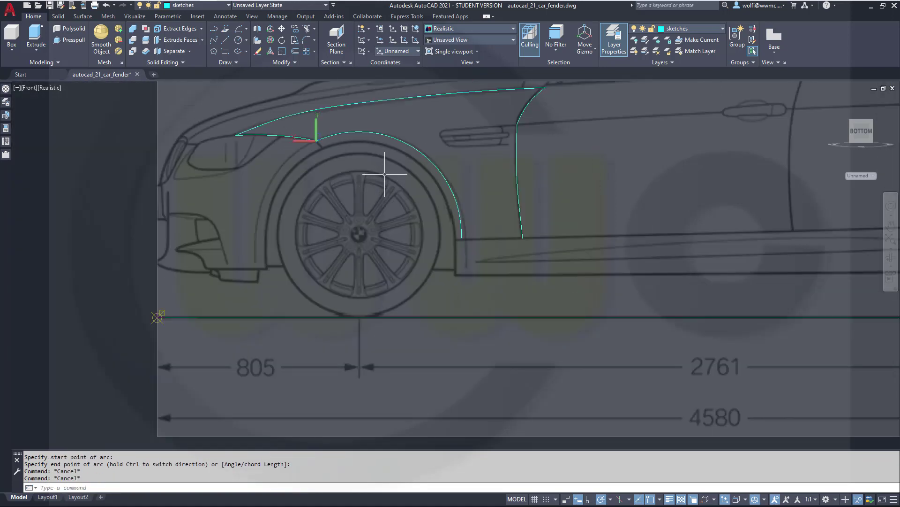
# - Stretch the wheel-arch arc's grip to widen it around the wheel
pyautogui.click(399, 144)
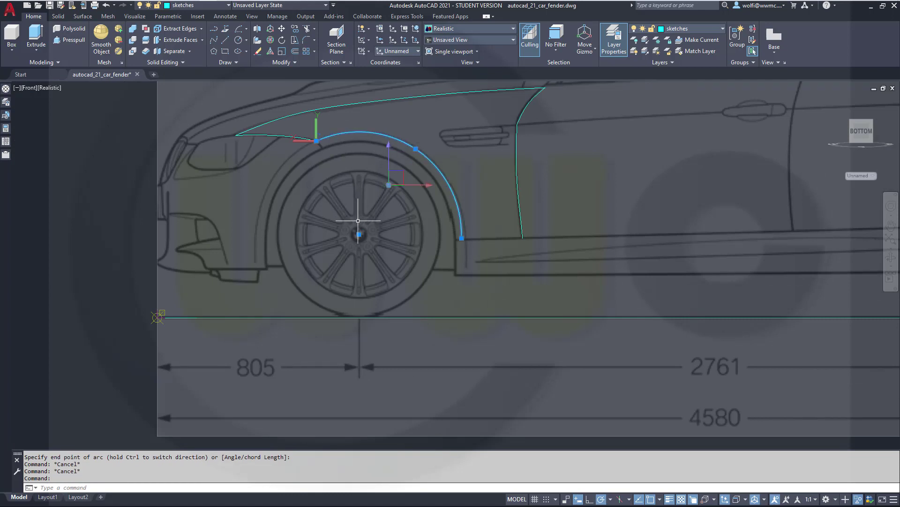
pyautogui.click(462, 239)
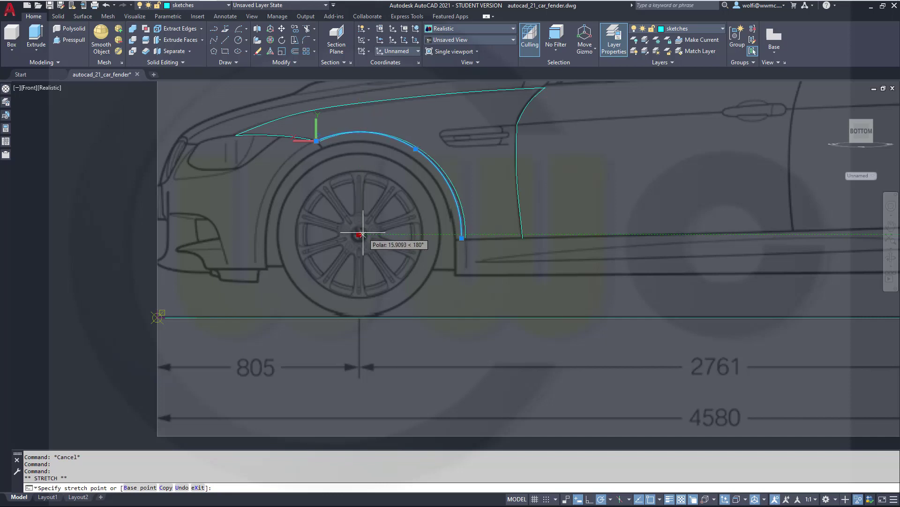
pyautogui.click(363, 234)
pyautogui.press('Escape')
pyautogui.scroll(6, 307, 141)
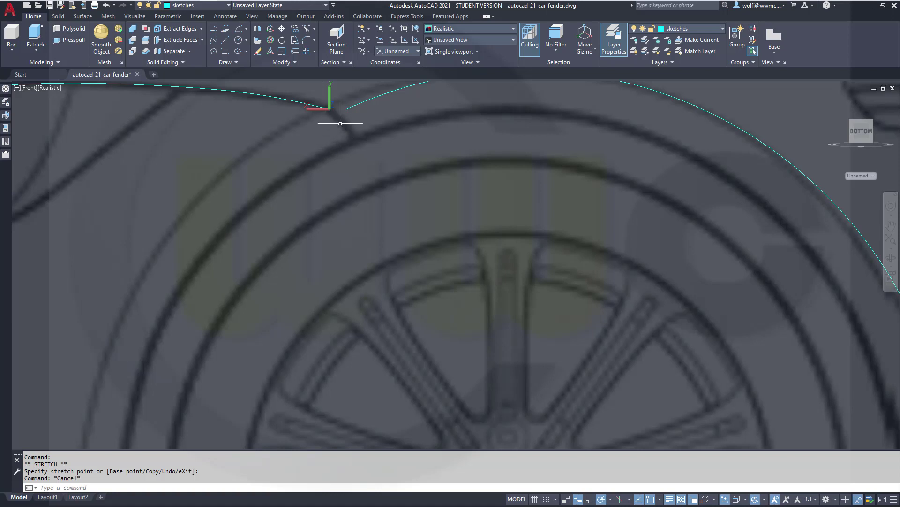
# - Move the arc's top endpoint onto the lower fender curve's end
pyautogui.click(347, 107)
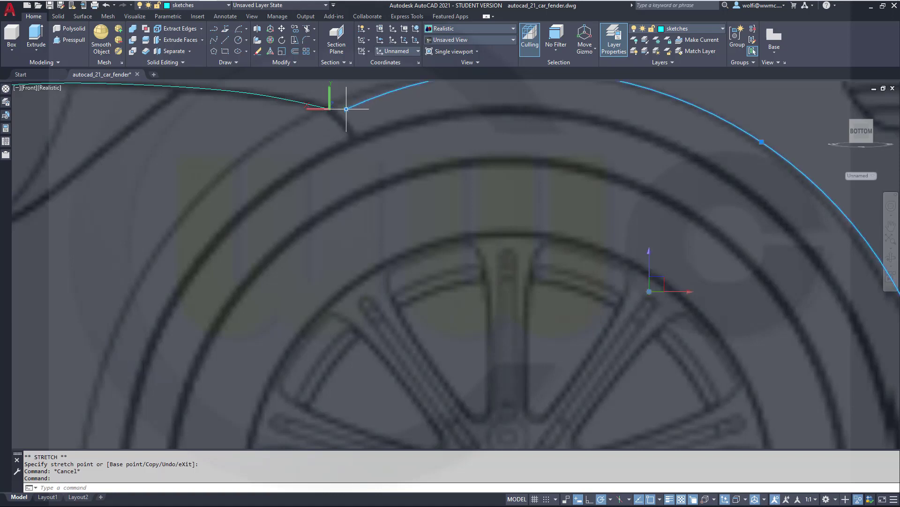
pyautogui.click(346, 109)
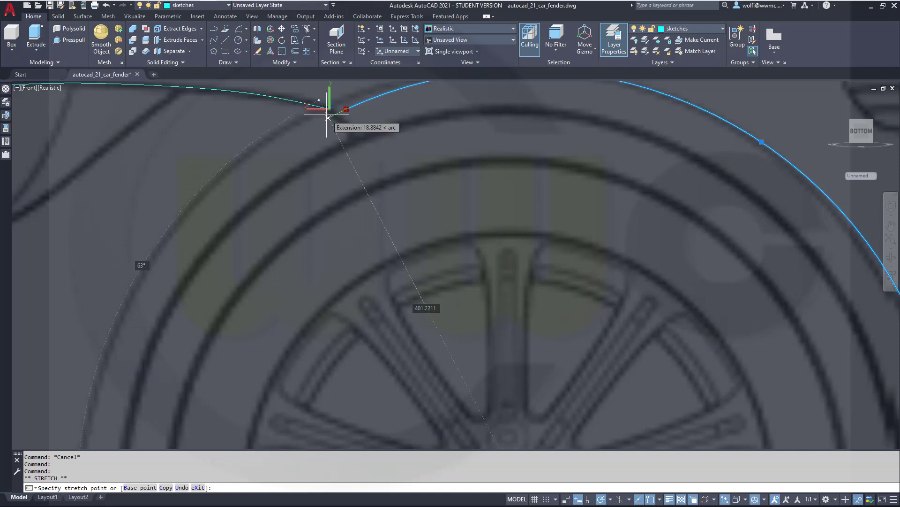
pyautogui.click(329, 109)
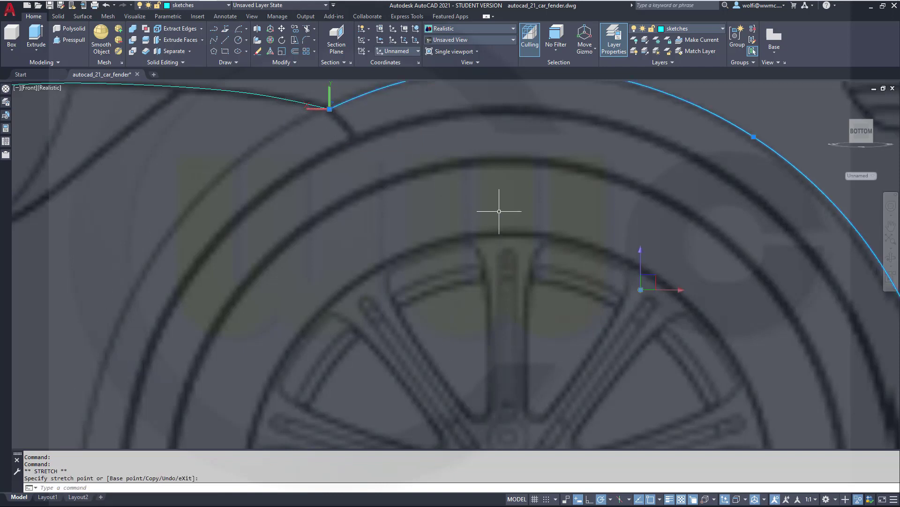
pyautogui.press('Escape')
pyautogui.scroll(-3, 518, 222)
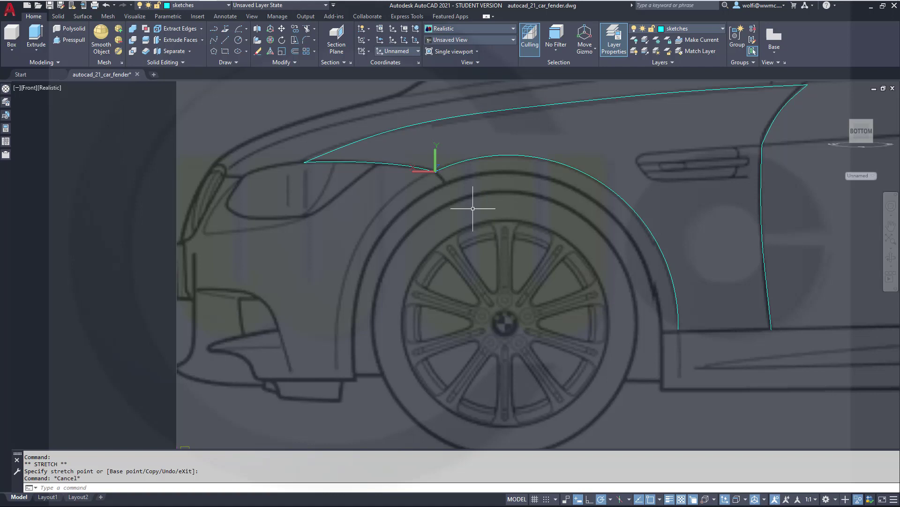
pyautogui.click(241, 32)
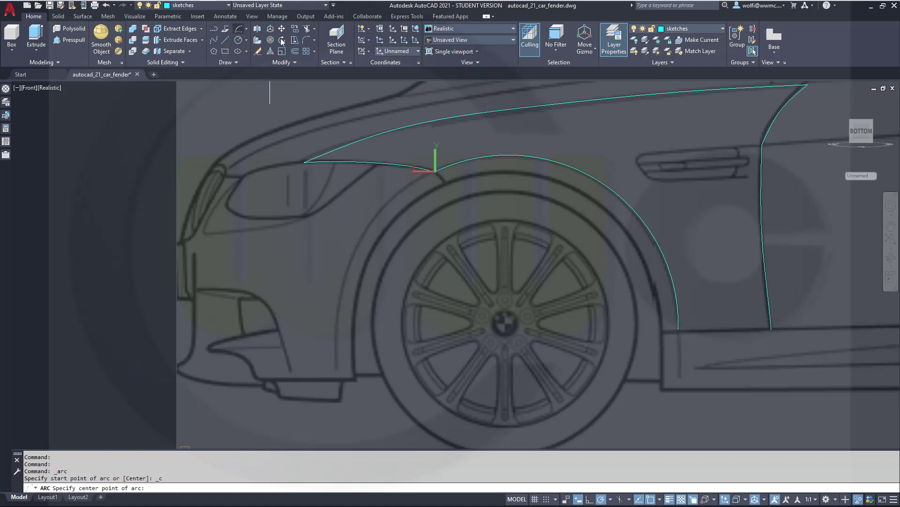
# - Draw the outer wheel-arch arc centred on the wheel hub, from below the fender junction to its end point
pyautogui.click(509, 324)
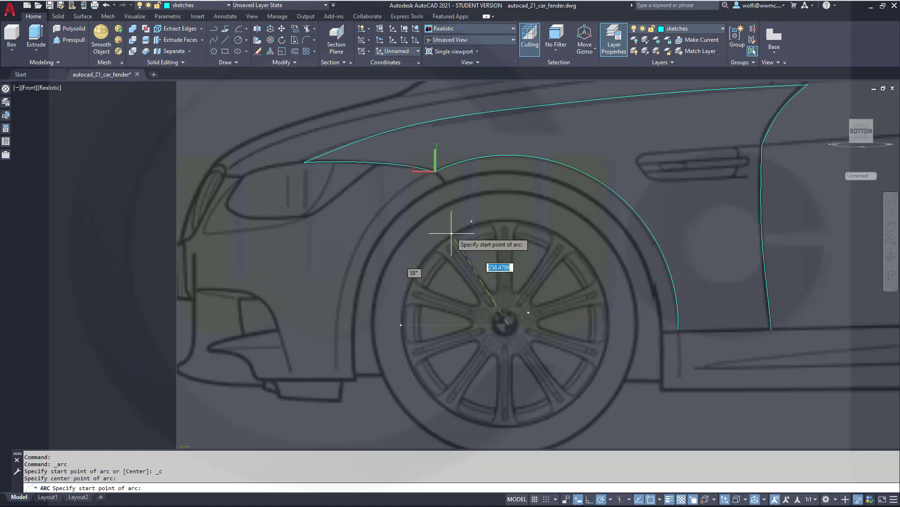
pyautogui.click(445, 181)
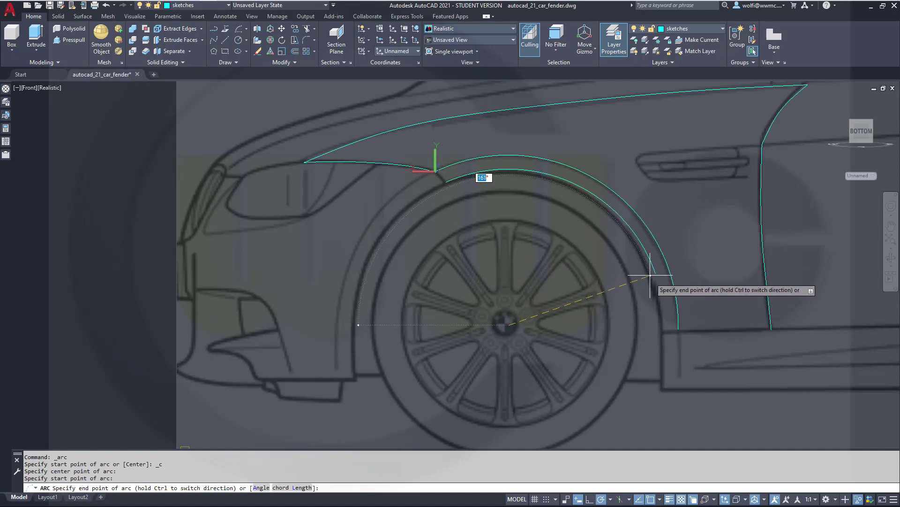
pyautogui.scroll(2, 664, 332)
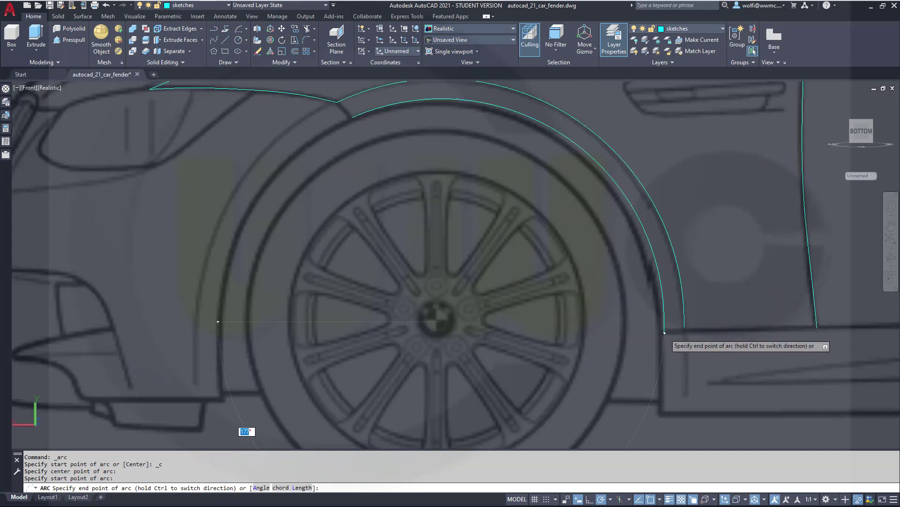
pyautogui.scroll(2, 664, 332)
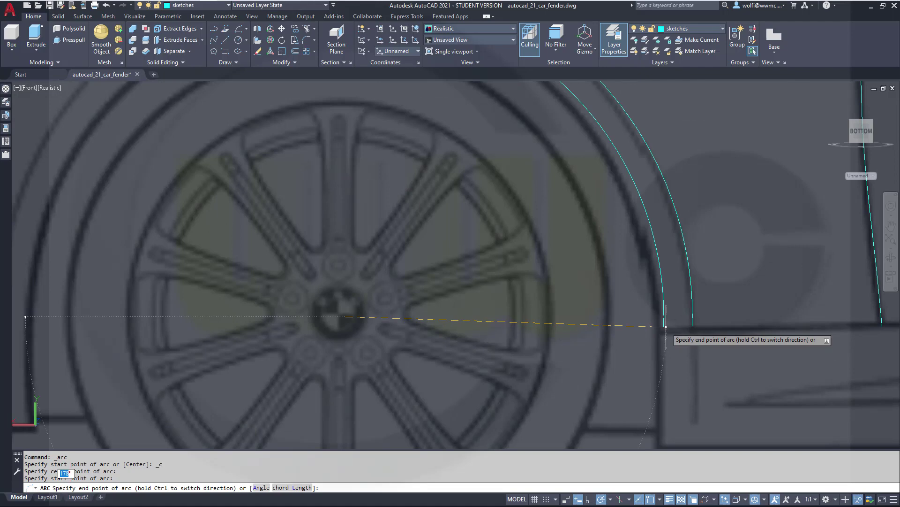
pyautogui.click(666, 326)
pyautogui.press('Escape')
pyautogui.scroll(-8, 582, 324)
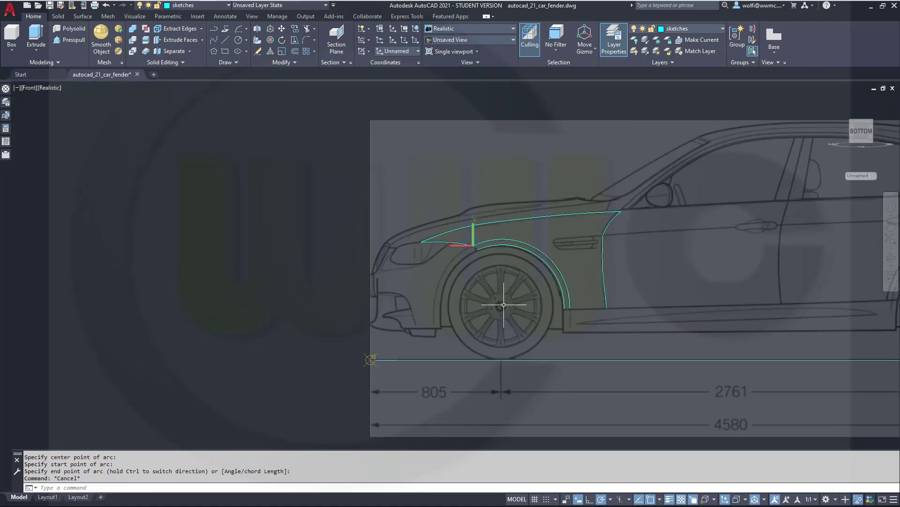
pyautogui.moveTo(503, 304)
pyautogui.keyDown('shift'); pyautogui.mouseDown(button='middle')
pyautogui.moveTo(580, 323)
pyautogui.moveTo(501, 312)
pyautogui.mouseUp(button='middle'); pyautogui.keyUp('shift')
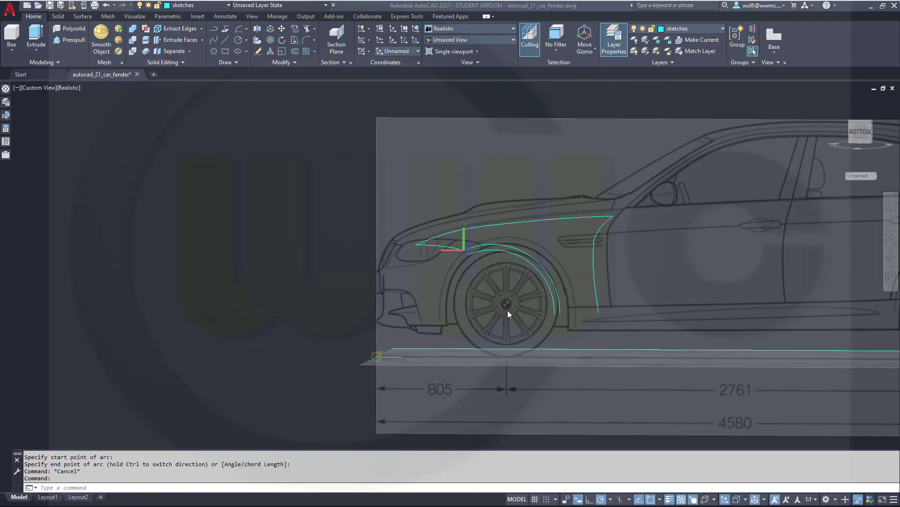
pyautogui.click(865, 136)
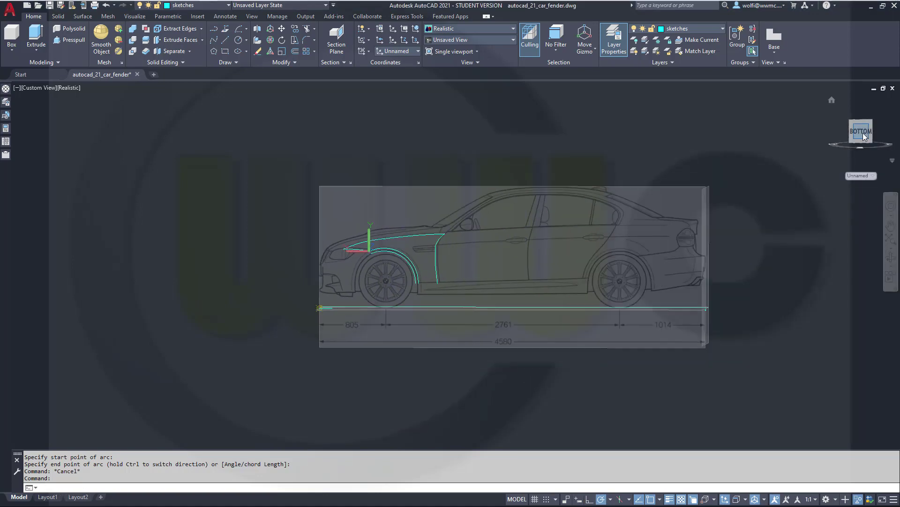
pyautogui.scroll(3, 339, 262)
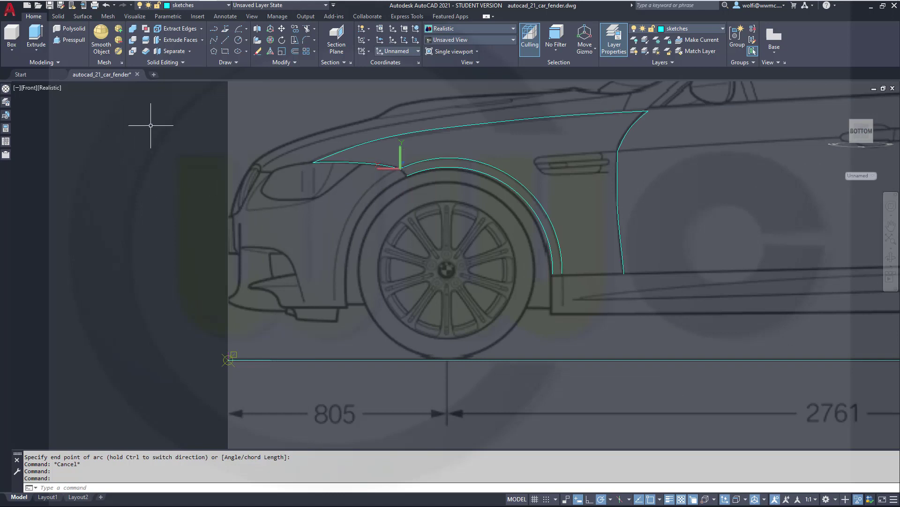
pyautogui.click(271, 41)
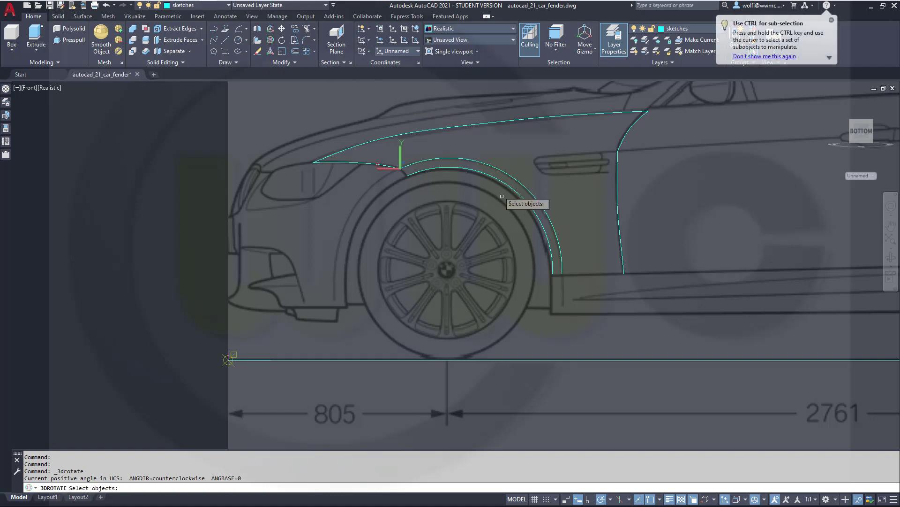
pyautogui.click(572, 291)
pyautogui.click(516, 194)
pyautogui.press('Return')
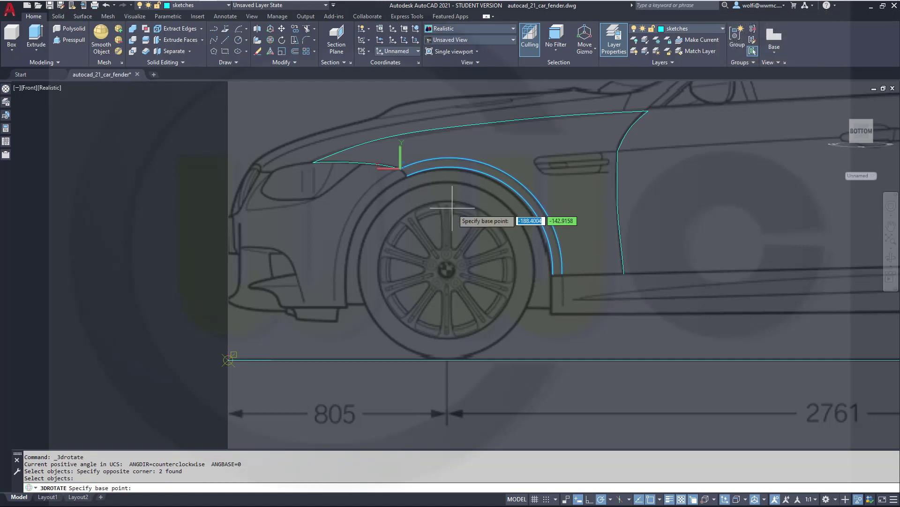
pyautogui.moveTo(393, 235); pyautogui.dragTo(401, 246, button='middle')
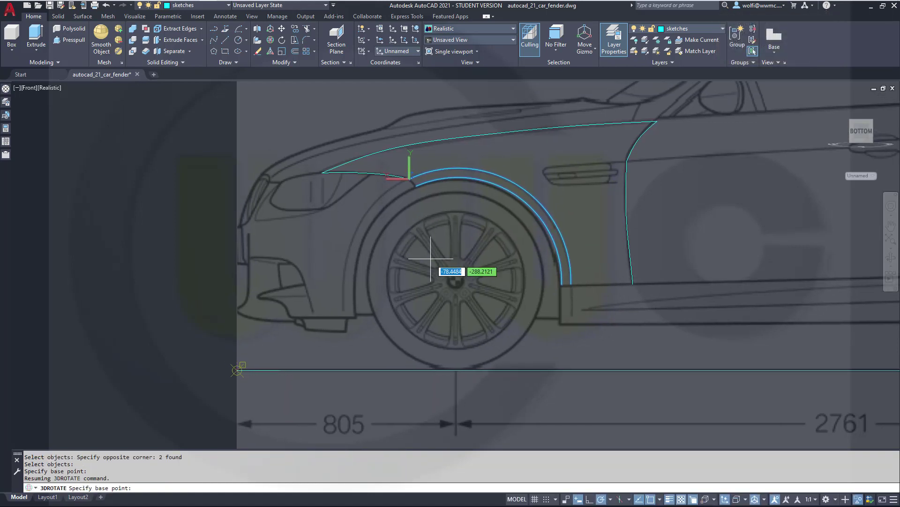
pyautogui.keyDown('shift'); pyautogui.moveTo(412, 275); pyautogui.dragTo(539, 282, button='middle'); pyautogui.keyUp('shift')
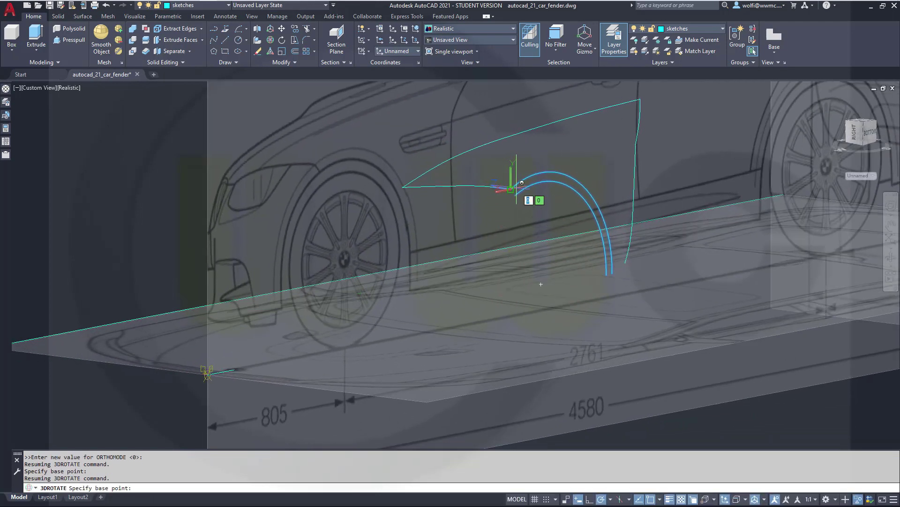
pyautogui.press('Escape')
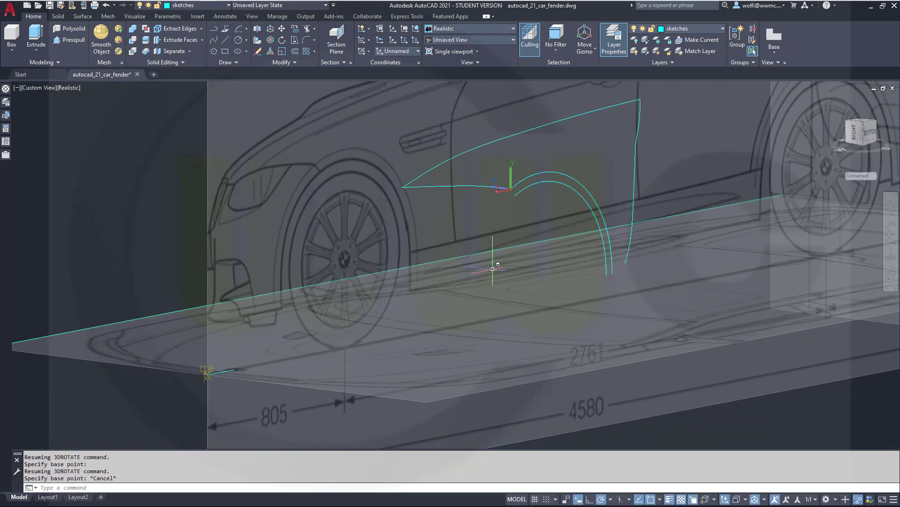
pyautogui.press('Escape')
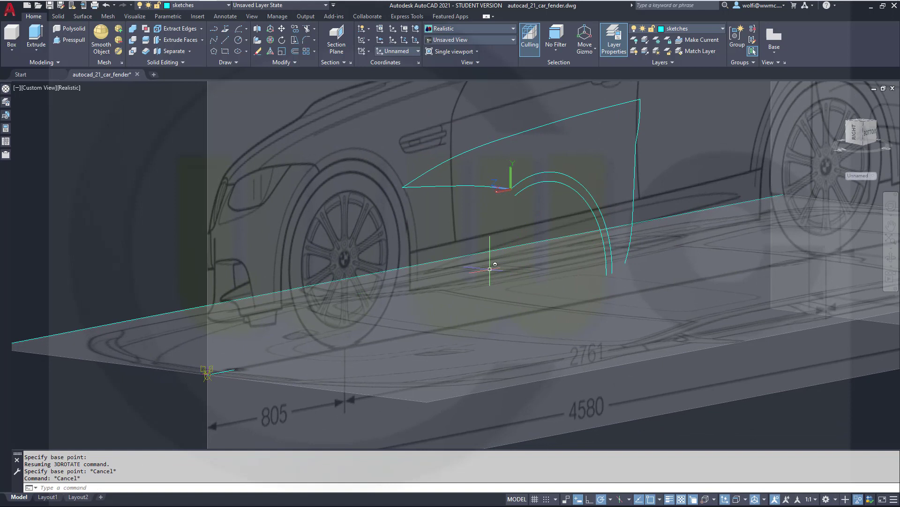
# - Make the Rotate gizmo the default and crossing-select the two wheel-arch arcs
pyautogui.click(765, 501)
pyautogui.click(789, 470)
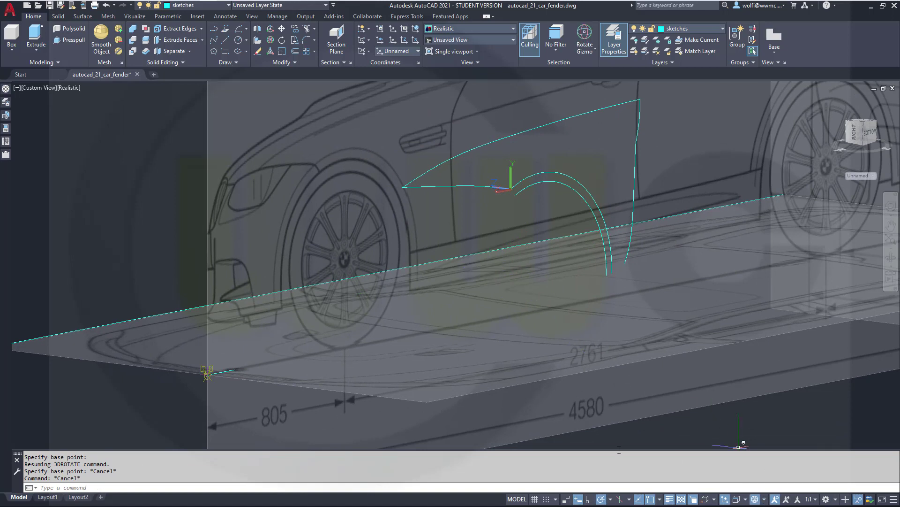
pyautogui.click(620, 289)
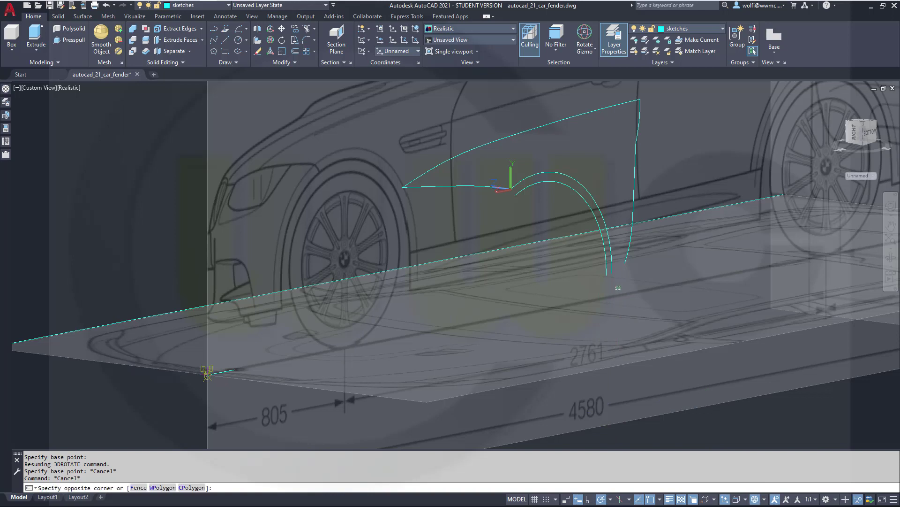
pyautogui.click(585, 267)
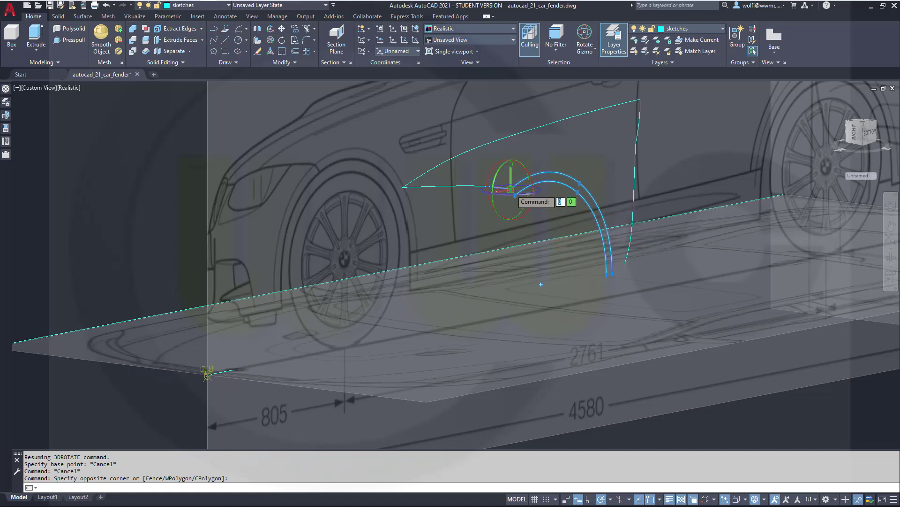
pyautogui.click(516, 185)
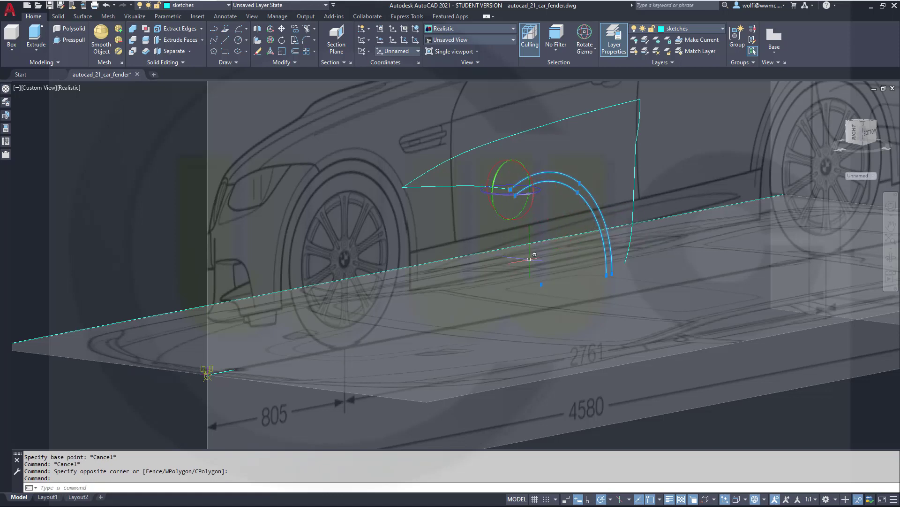
pyautogui.moveTo(534, 254)
pyautogui.mouseDown(button='middle')
pyautogui.moveTo(541, 285)
pyautogui.moveTo(614, 282)
pyautogui.mouseUp(button='middle')
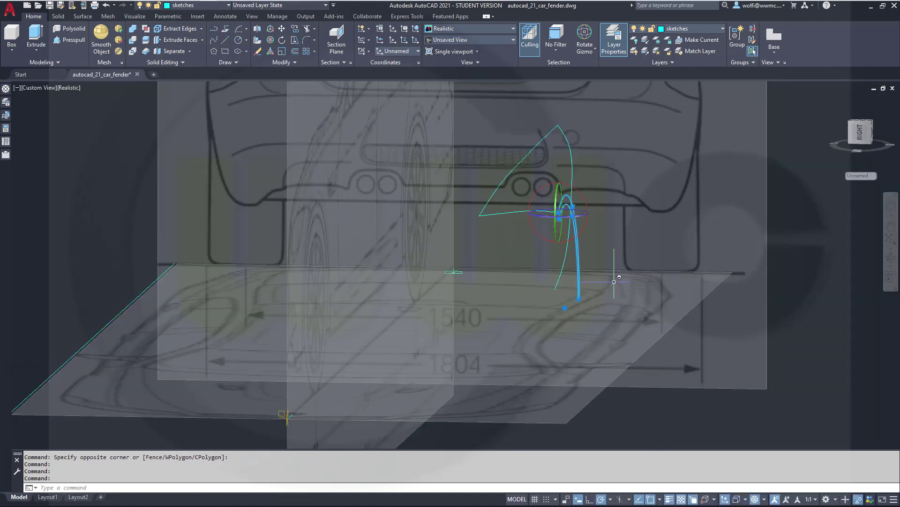
# - End object isolation to restore the front blueprint plane, and view the car upright from the left
pyautogui.click(861, 140)
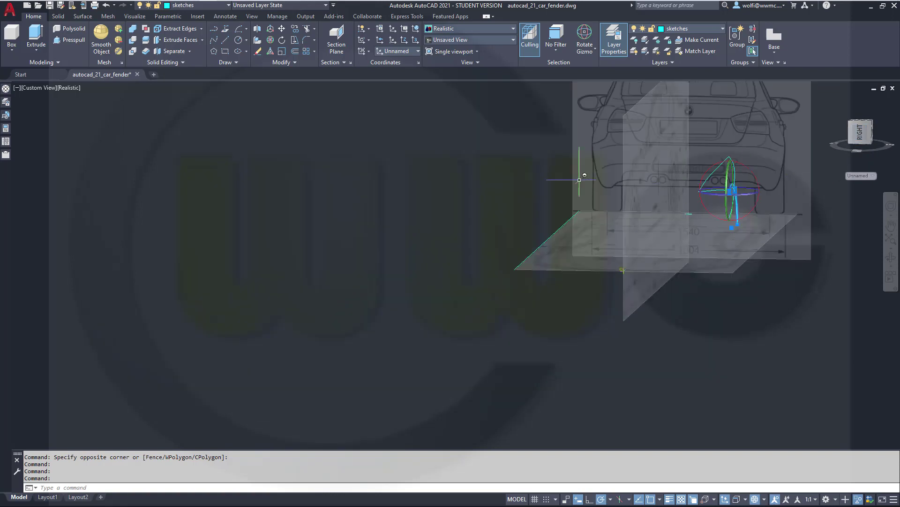
pyautogui.click(858, 498)
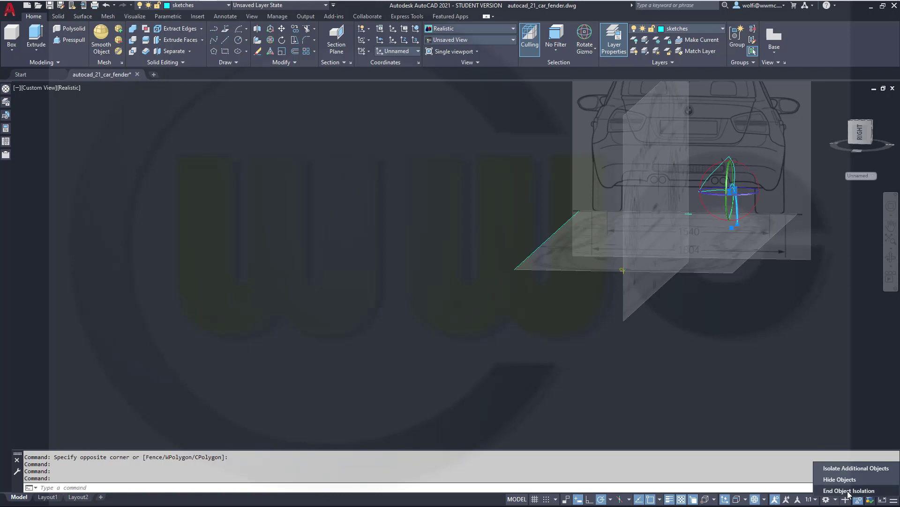
pyautogui.click(849, 490)
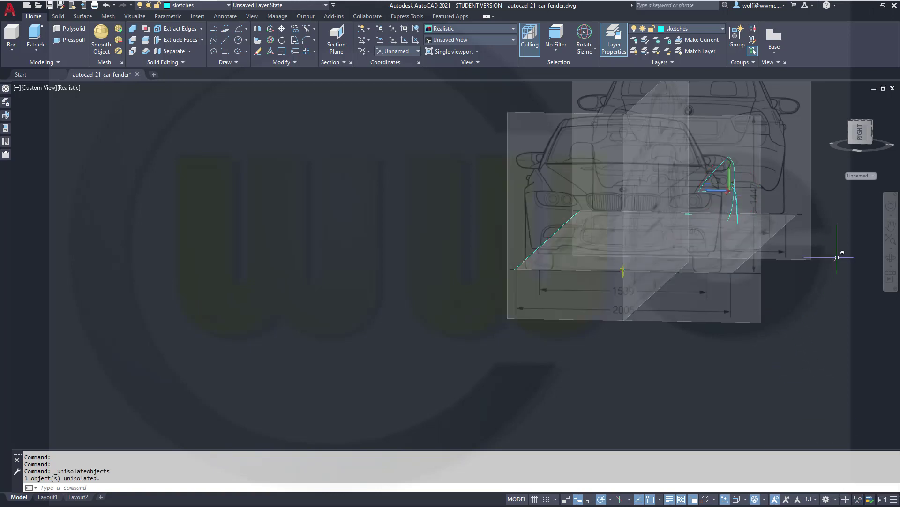
pyautogui.click(862, 133)
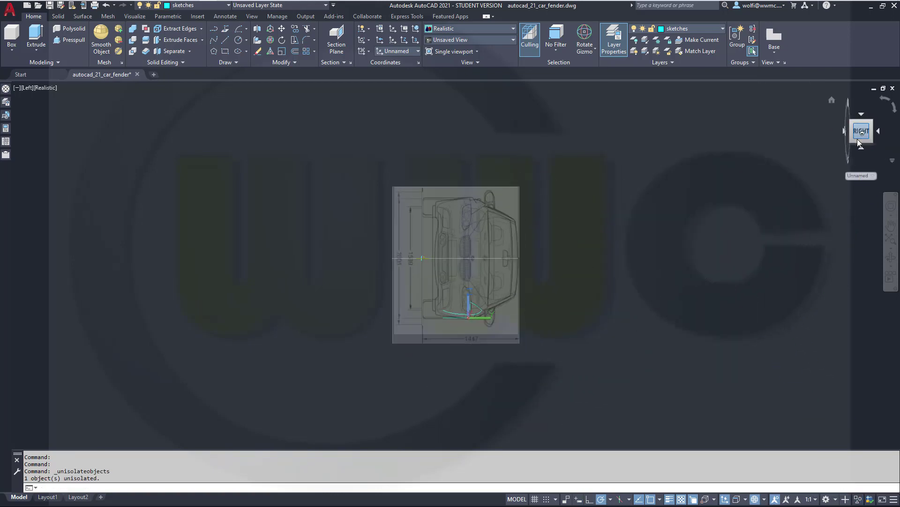
pyautogui.click(885, 101)
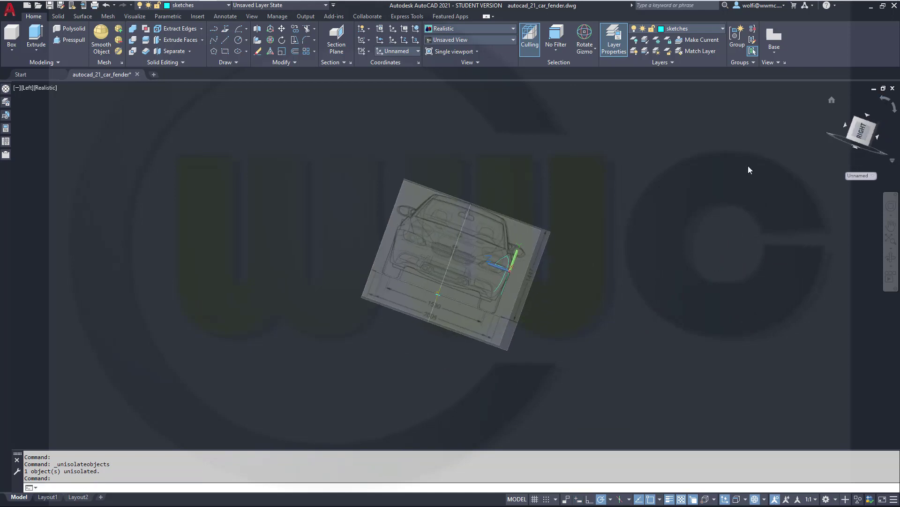
pyautogui.scroll(5, 542, 205)
pyautogui.scroll(3, 542, 205)
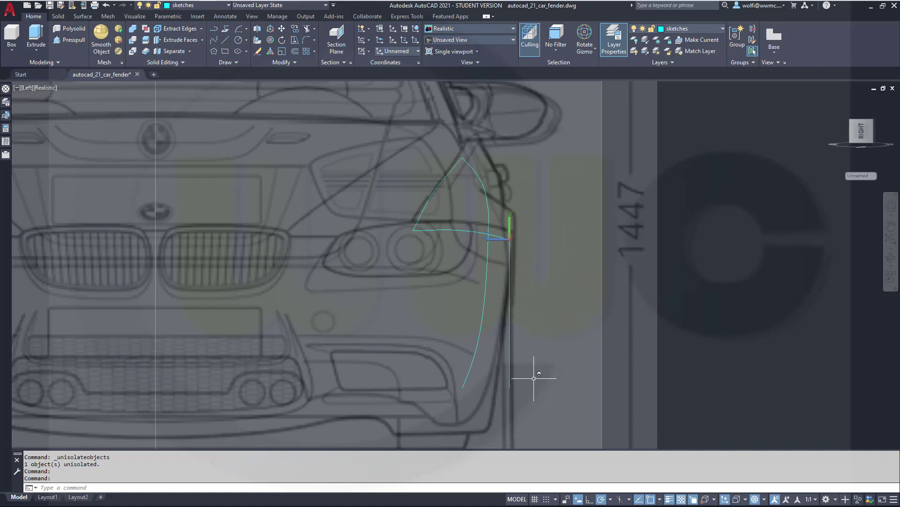
# - Rotate the vertical fender line about its top end to follow the car's front-view profile
pyautogui.click(531, 393)
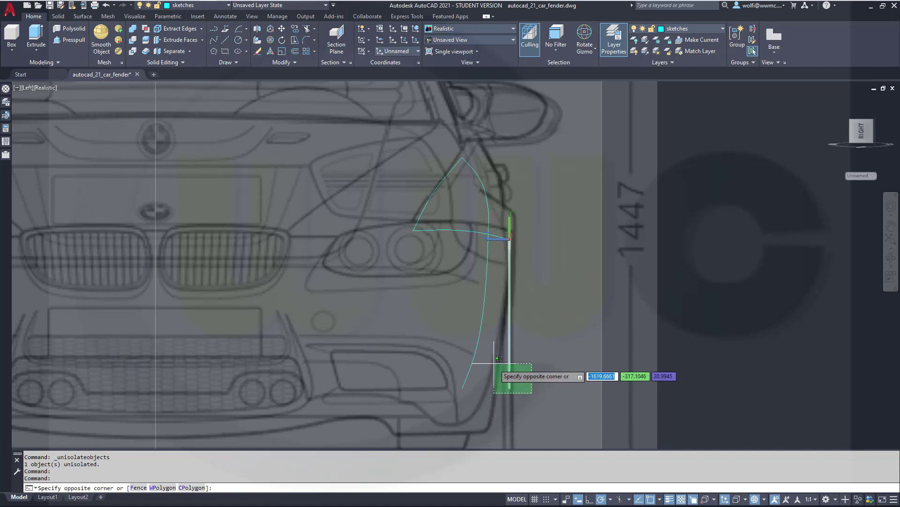
pyautogui.click(473, 362)
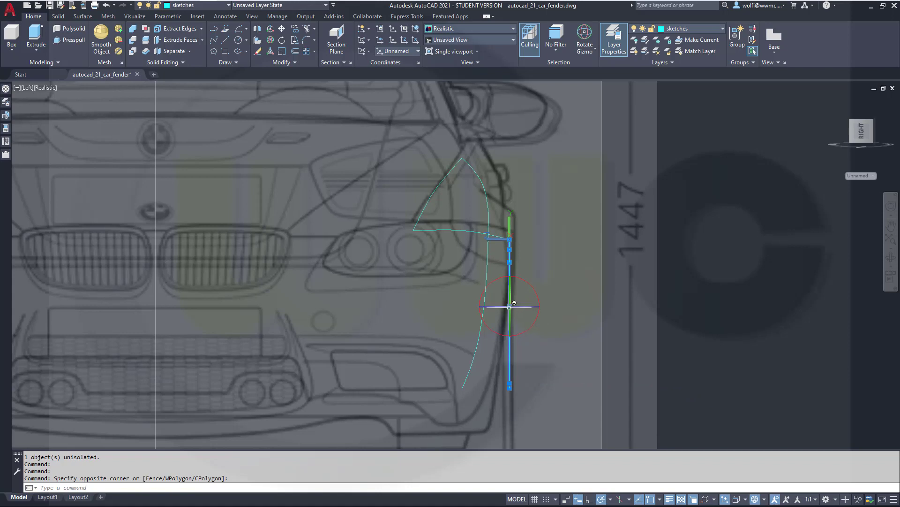
pyautogui.rightClick(514, 303)
pyautogui.click(563, 335)
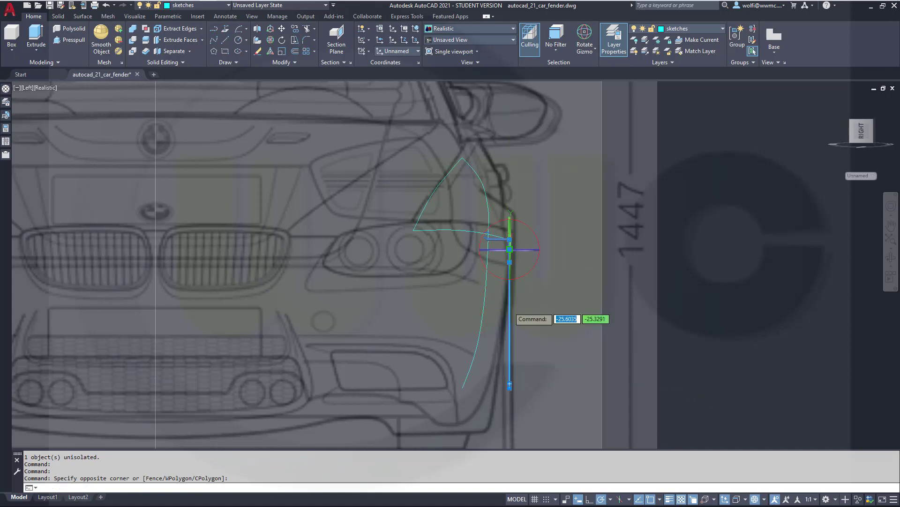
pyautogui.click(512, 240)
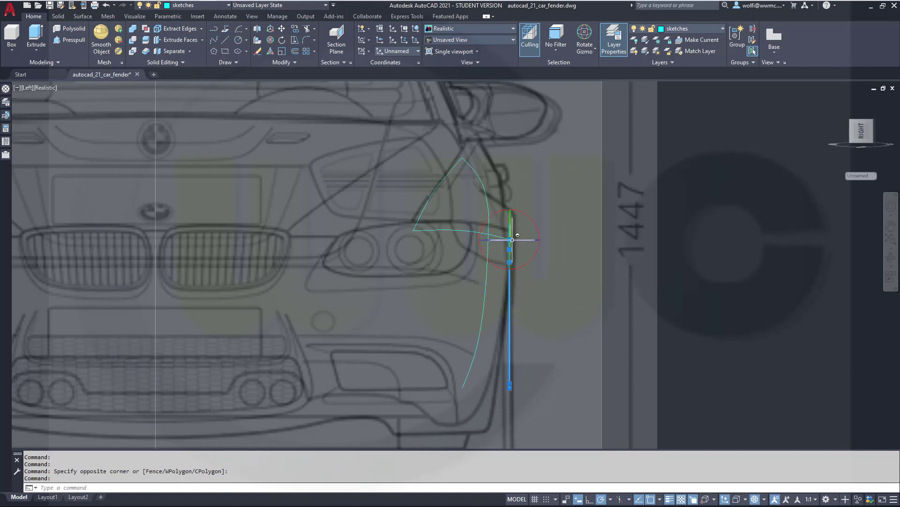
pyautogui.click(532, 217)
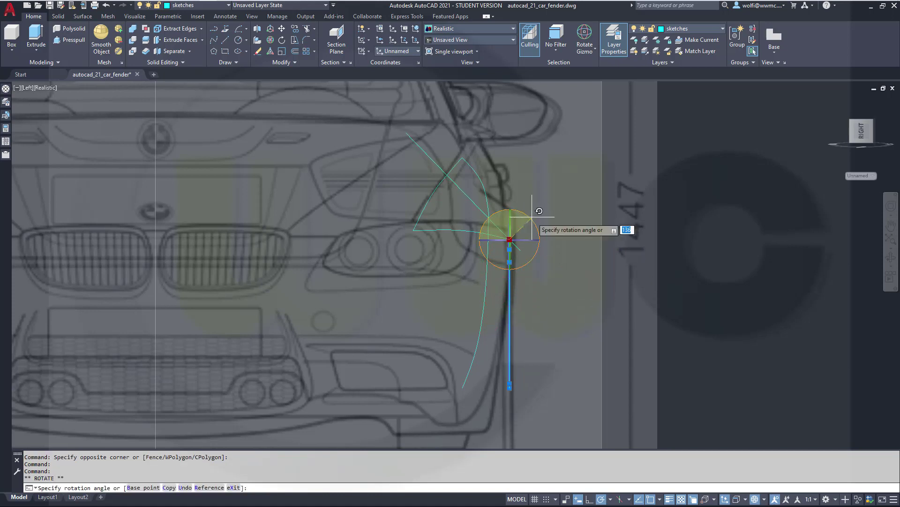
pyautogui.click(376, 224)
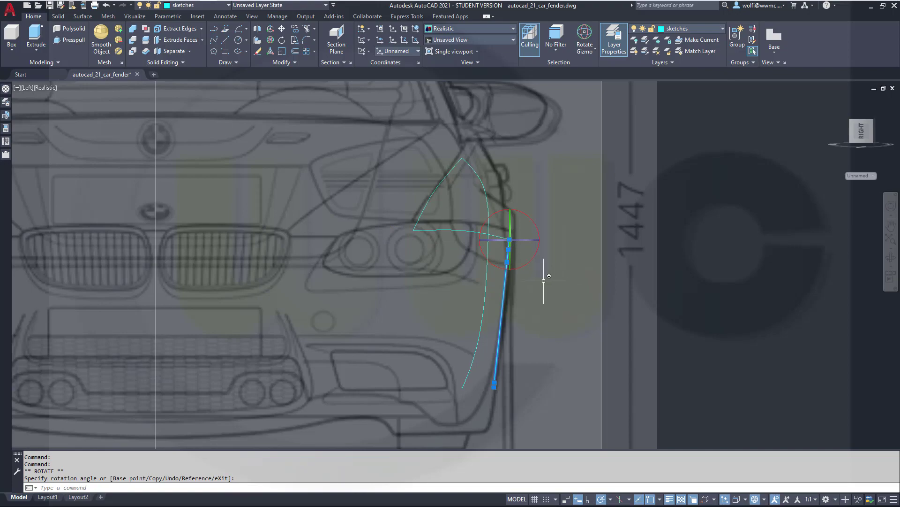
pyautogui.press('Escape')
pyautogui.keyDown('shift'); pyautogui.moveTo(557, 293); pyautogui.dragTo(365, 286, button='middle'); pyautogui.keyUp('shift')
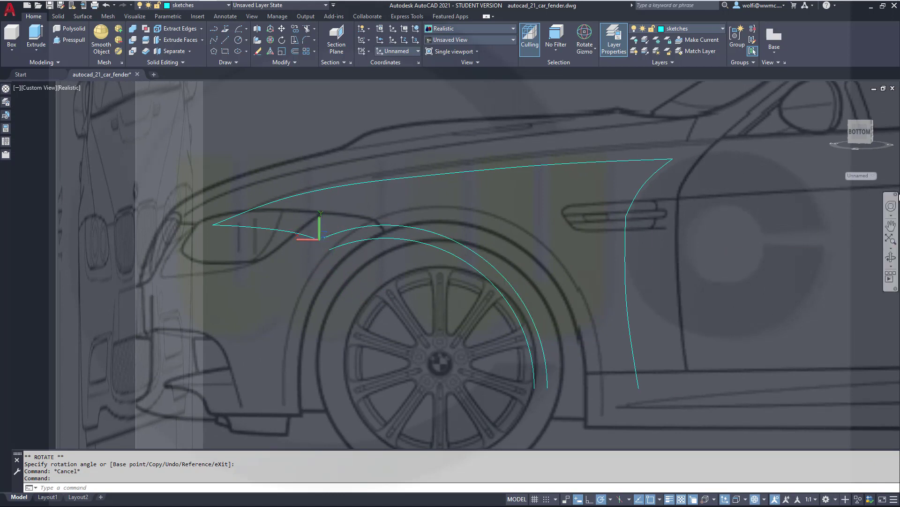
# - Return to the World UCS and draw a line from the inner curve's end to the outer curve's endpoint
pyautogui.click(873, 175)
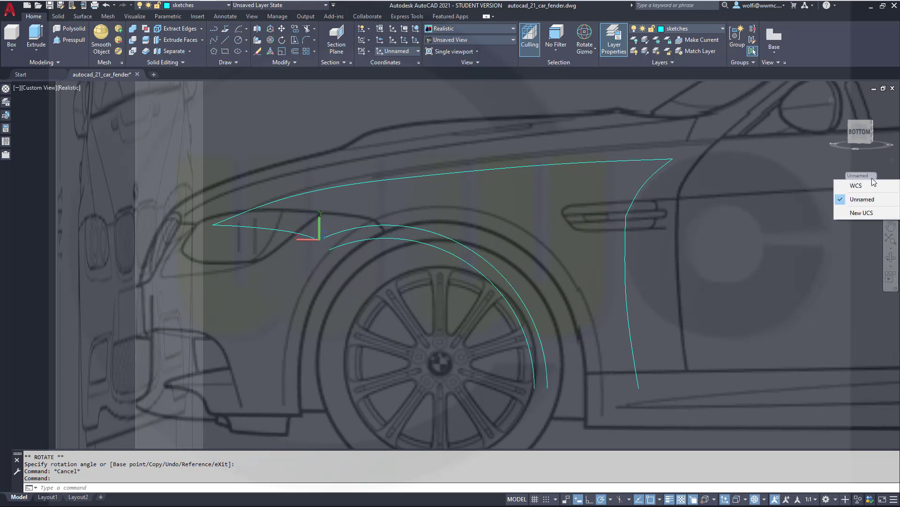
pyautogui.click(865, 186)
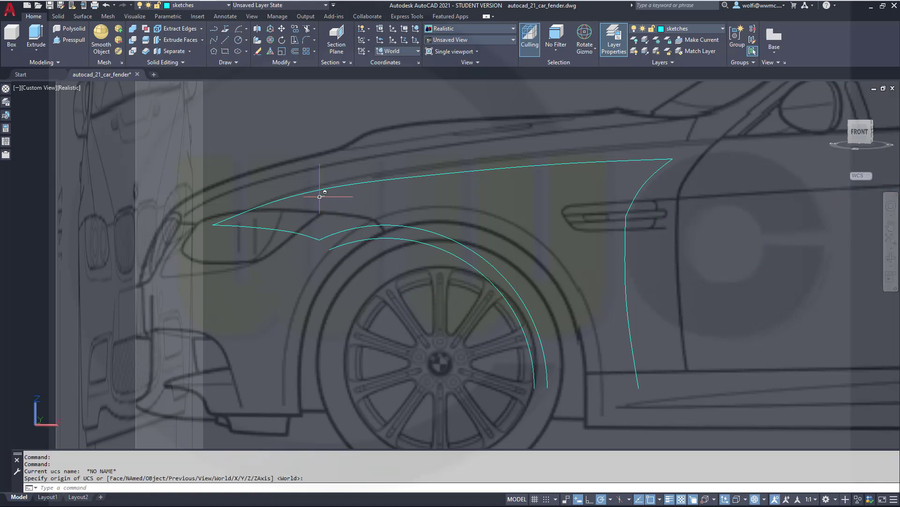
pyautogui.click(224, 40)
pyautogui.scroll(3, 301, 254)
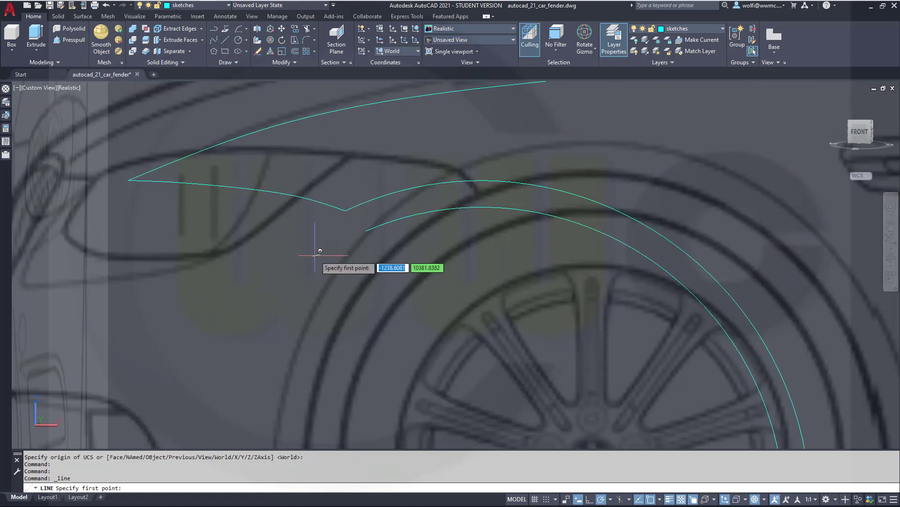
pyautogui.click(345, 211)
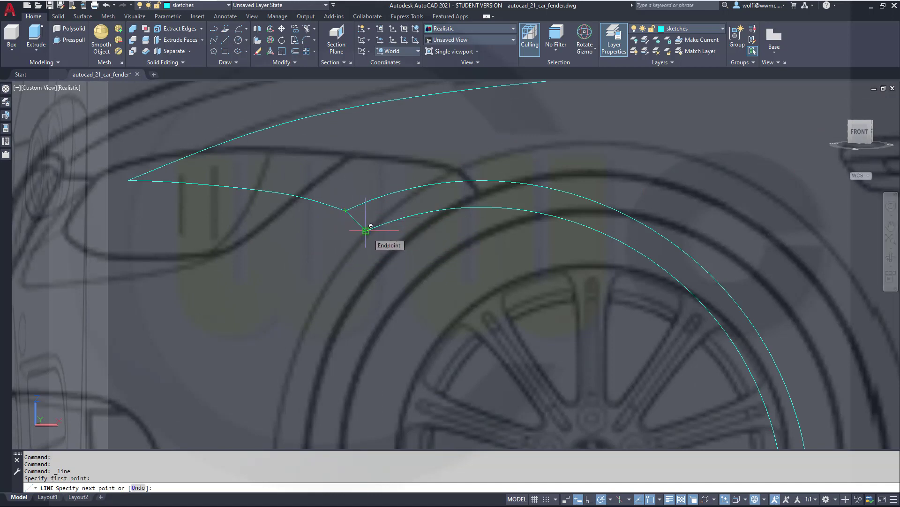
pyautogui.click(366, 230)
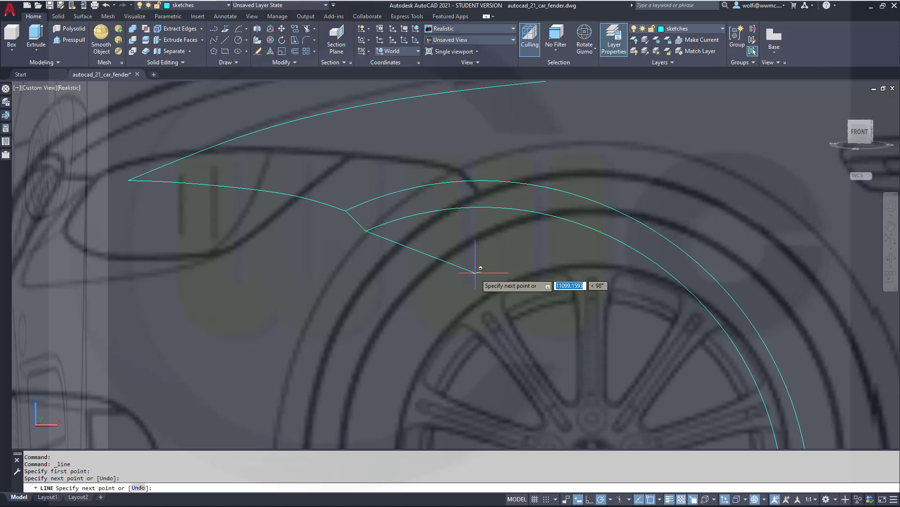
pyautogui.press('Return')
pyautogui.press('Return')
# - Draw the sill line from the inner arc's lower end, through the outer arc's end, to the fender's rear lower corner
pyautogui.scroll(-3, 547, 241)
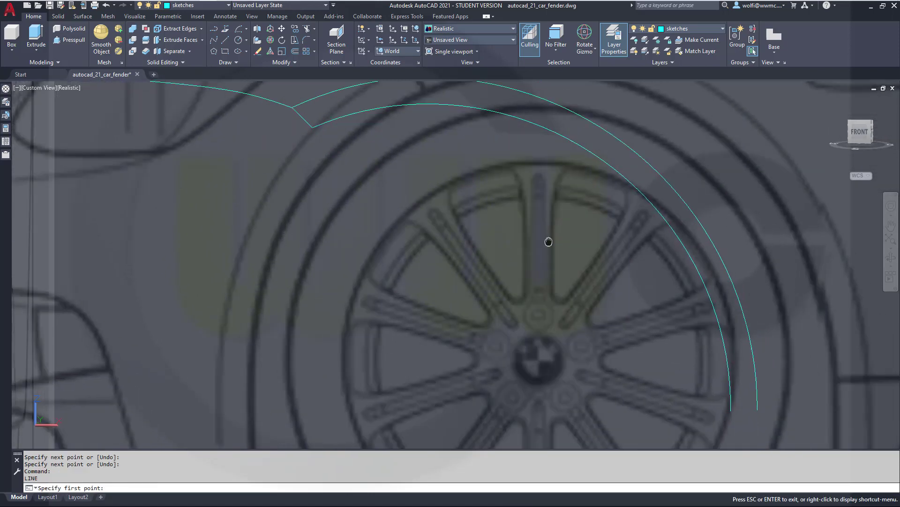
pyautogui.moveTo(547, 241); pyautogui.dragTo(483, 105, button='middle')
pyautogui.scroll(2, 482, 105)
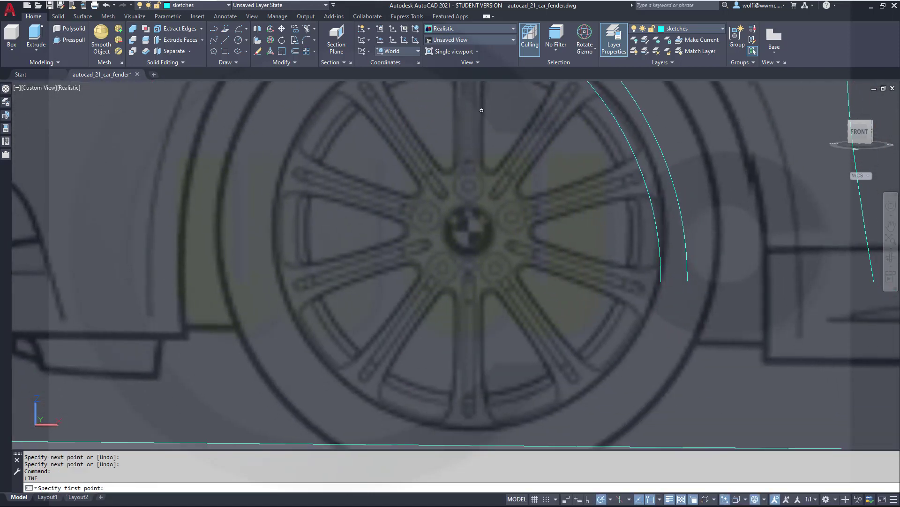
pyautogui.click(661, 282)
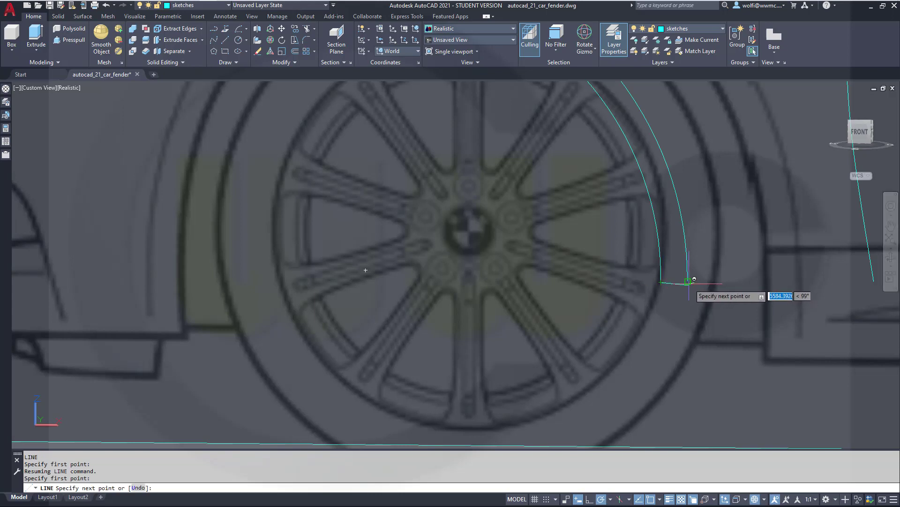
pyautogui.click(688, 281)
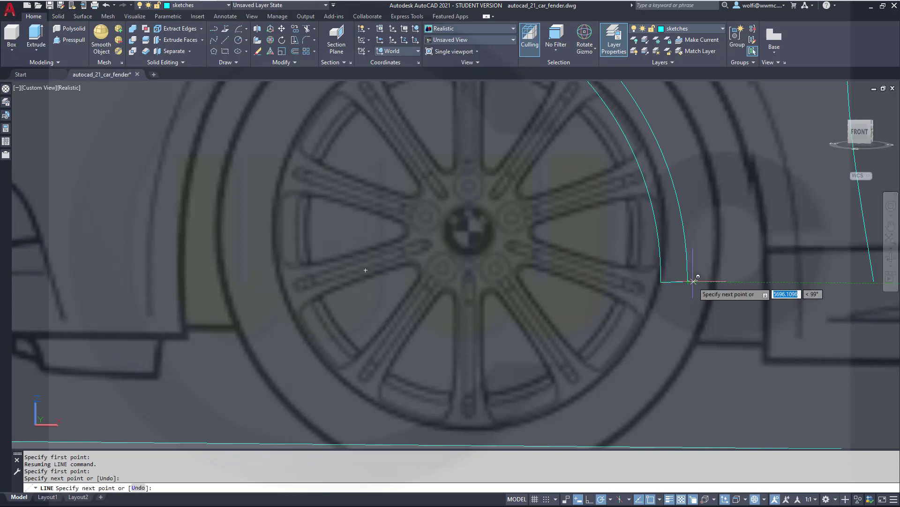
pyautogui.click(874, 282)
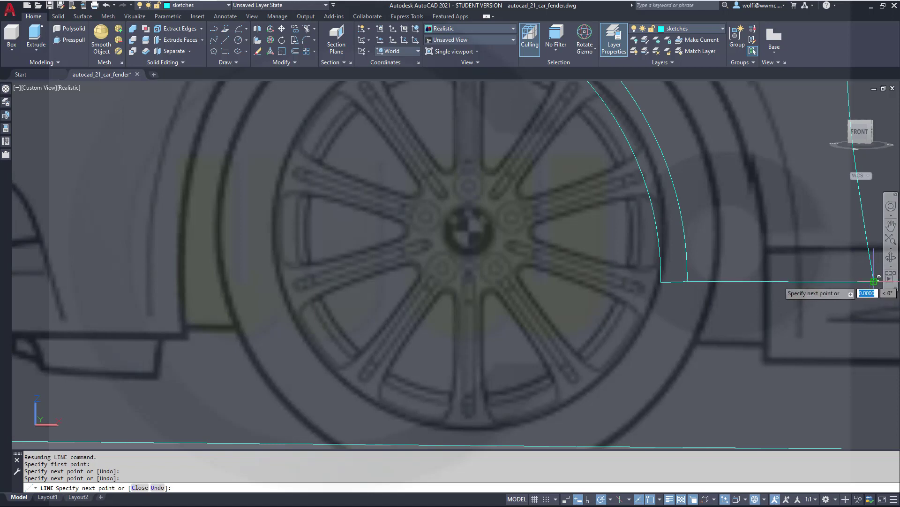
pyautogui.press('Escape')
pyautogui.scroll(-10, 782, 283)
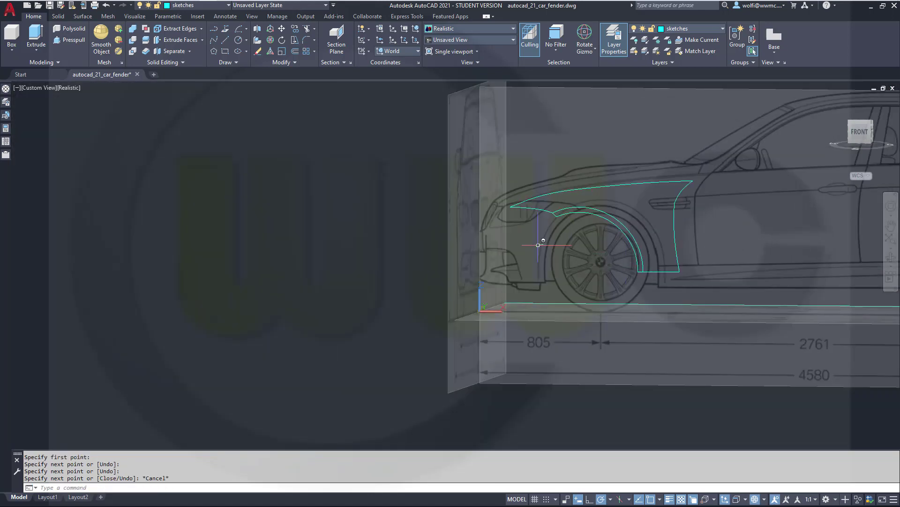
pyautogui.keyDown('shift'); pyautogui.moveTo(597, 241); pyautogui.dragTo(579, 260, button='middle'); pyautogui.keyUp('shift')
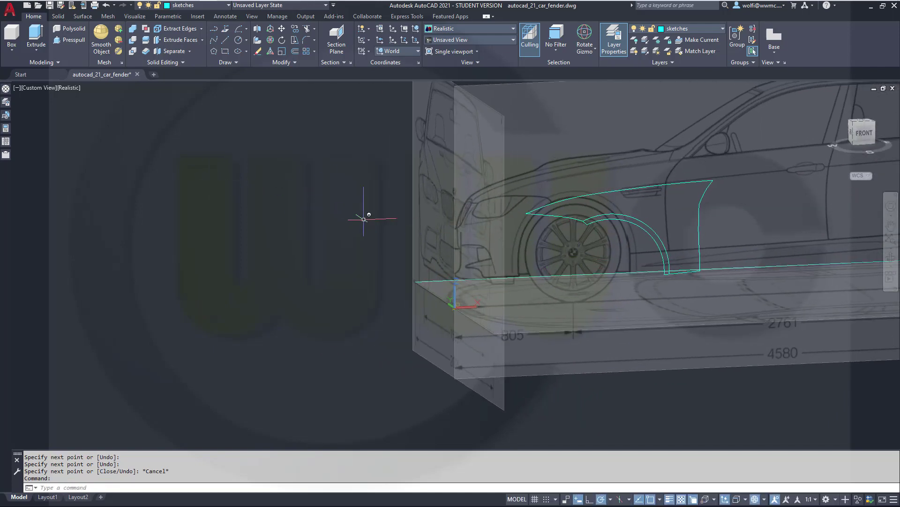
# - Freeze the xref layer so only the fender sketch curves remain, centred in the view
pyautogui.scroll(-8, 429, 212)
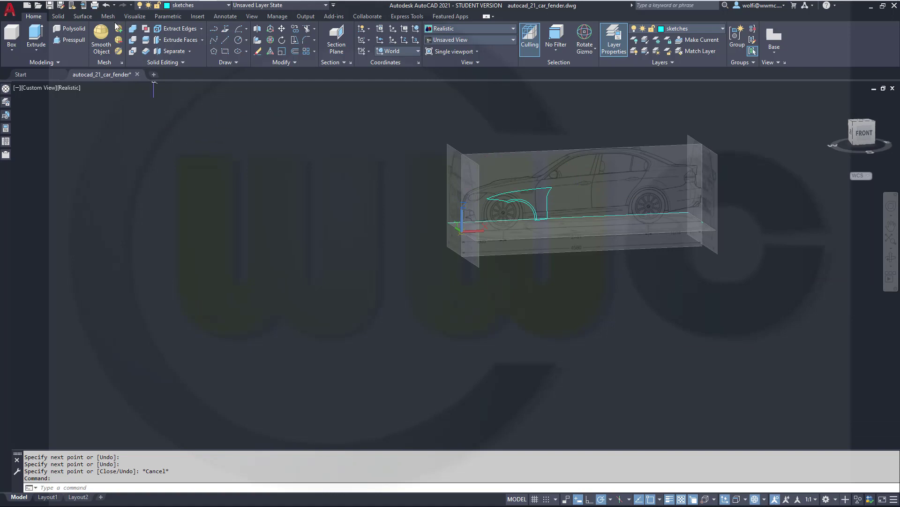
pyautogui.click(228, 7)
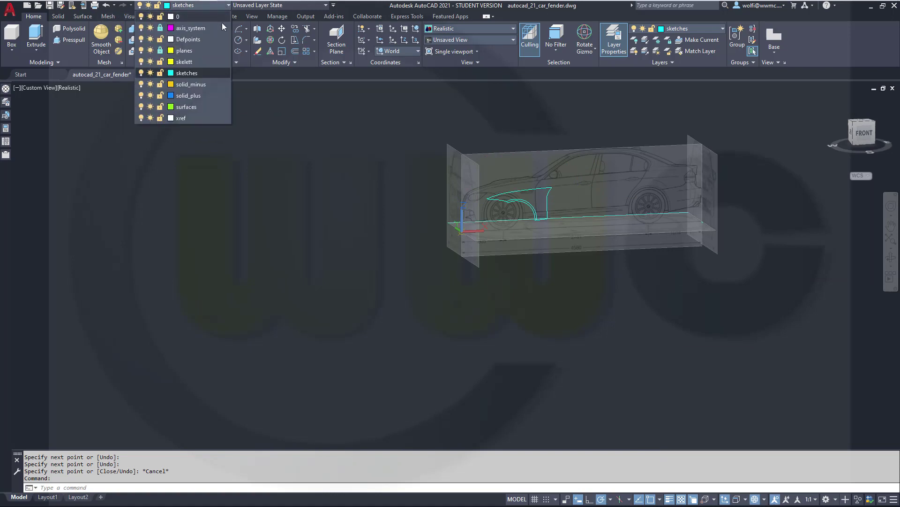
pyautogui.click(148, 118)
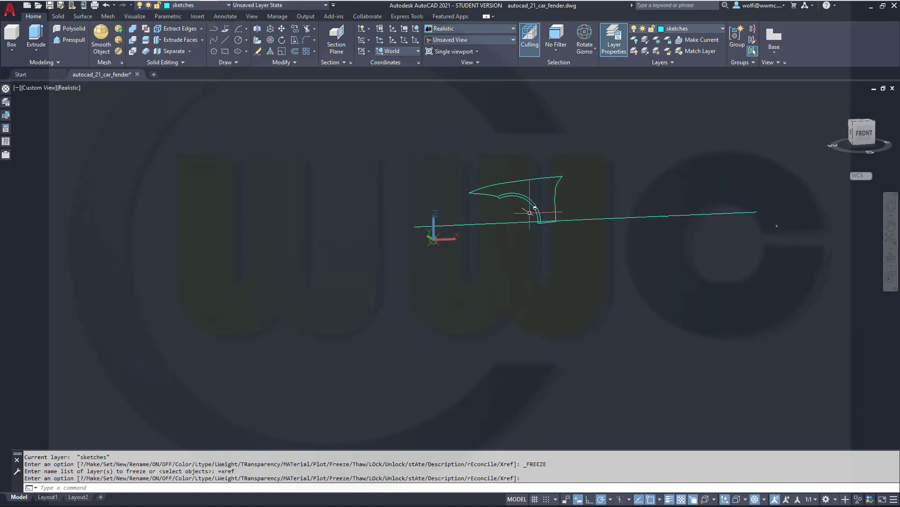
pyautogui.scroll(3, 537, 211)
pyautogui.moveTo(554, 231)
pyautogui.mouseDown(button='middle')
pyautogui.moveTo(491, 289)
pyautogui.moveTo(533, 305)
pyautogui.moveTo(461, 245)
pyautogui.mouseUp(button='middle')
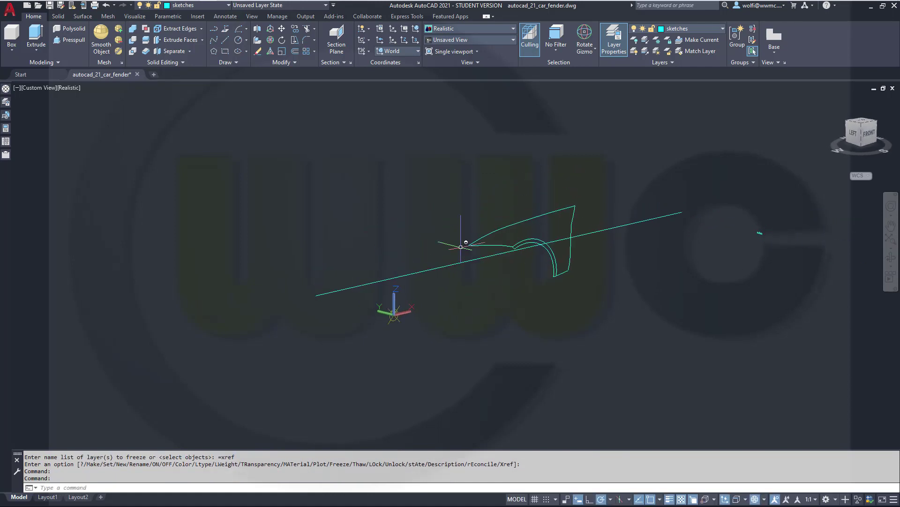
pyautogui.click(83, 16)
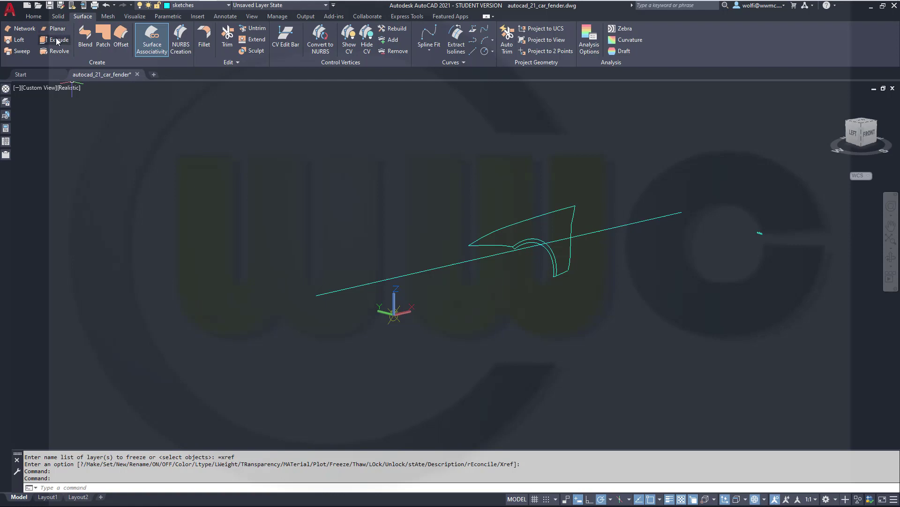
pyautogui.scroll(-3, 472, 226)
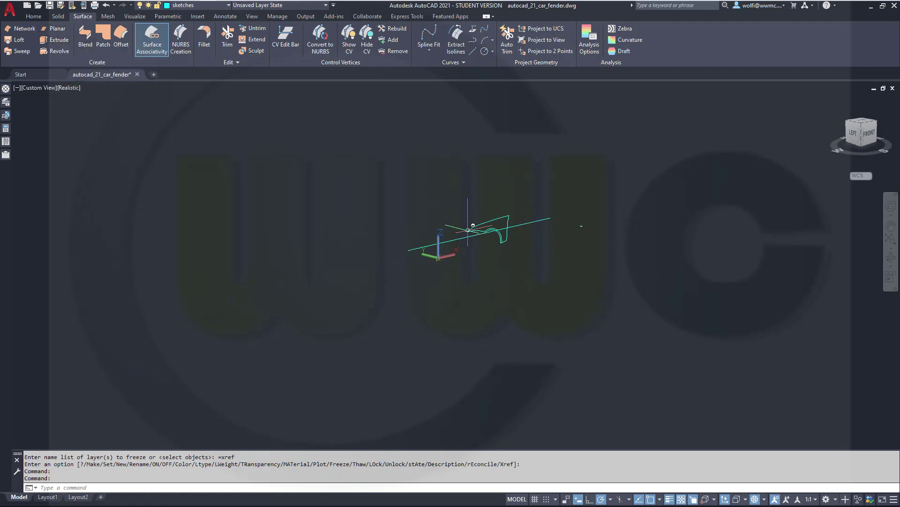
pyautogui.scroll(6, 473, 225)
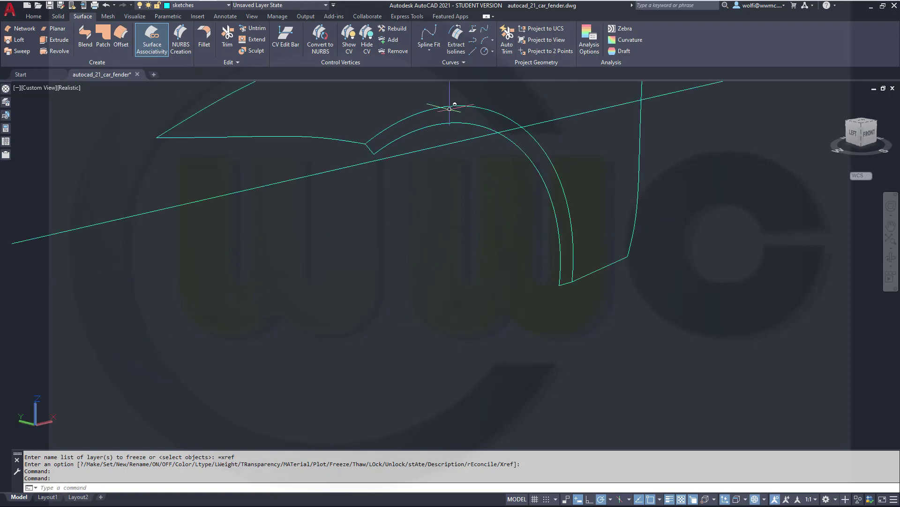
# - Create a planar surface bounded by the two wheel-arch arcs and their two connecting lines
pyautogui.click(55, 29)
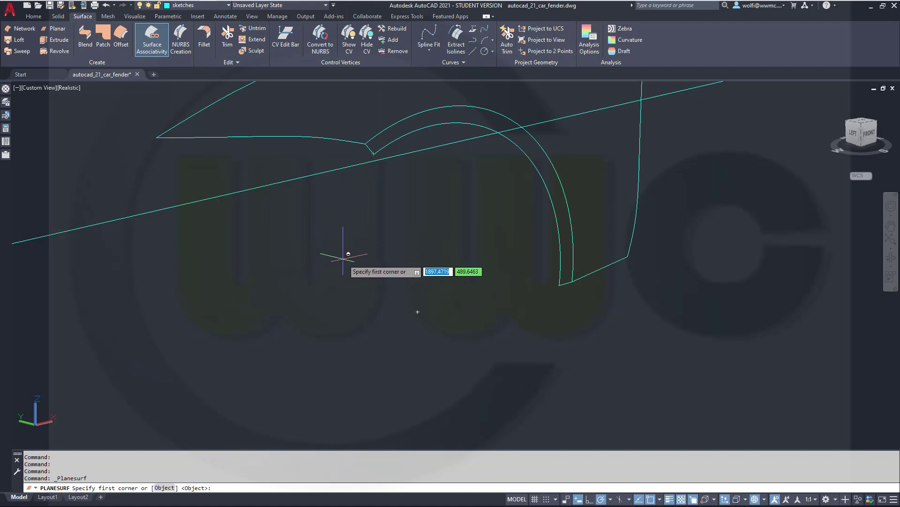
pyautogui.rightClick(344, 262)
pyautogui.click(364, 310)
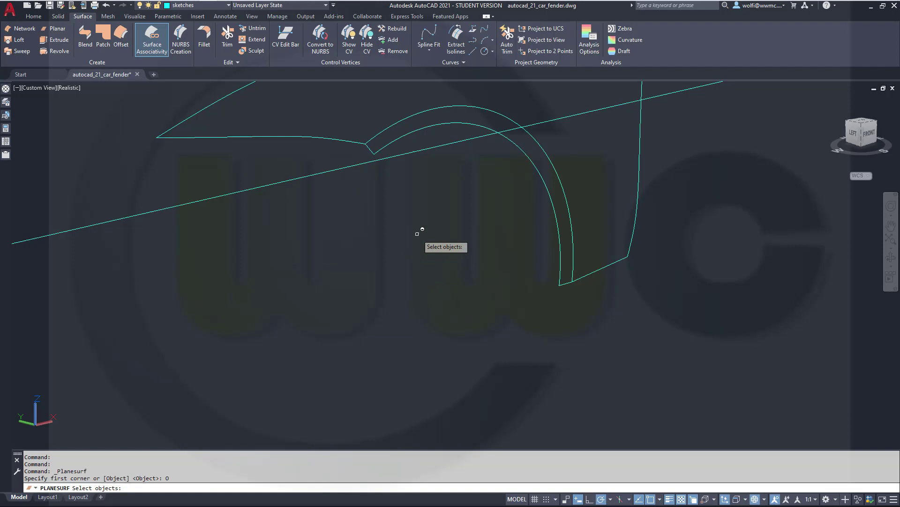
pyautogui.click(405, 133)
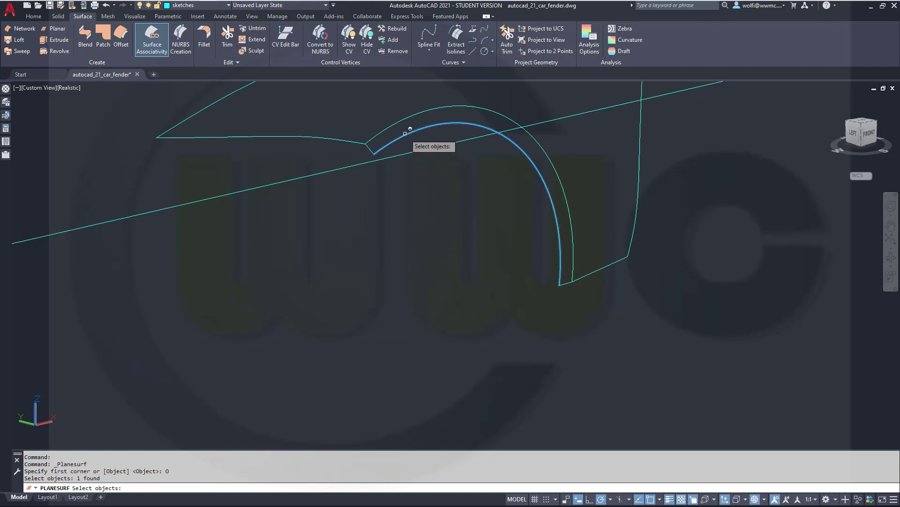
pyautogui.click(370, 149)
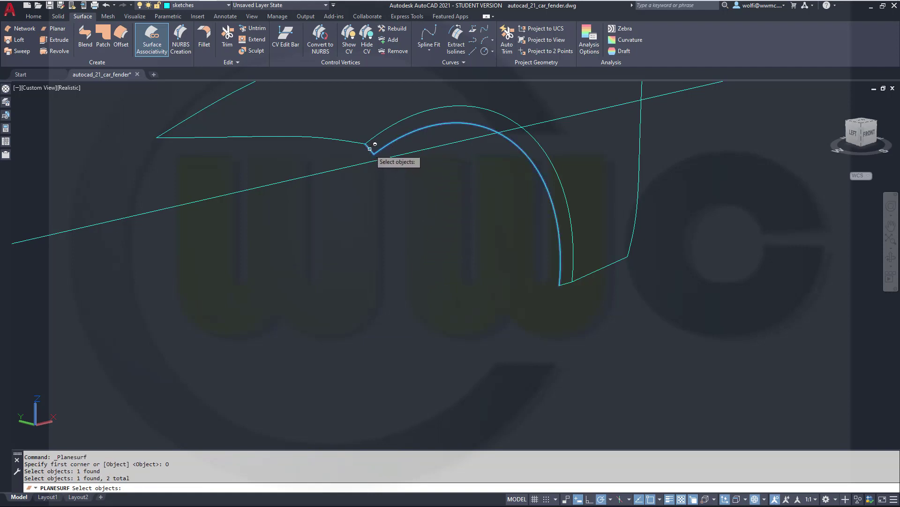
pyautogui.click(384, 132)
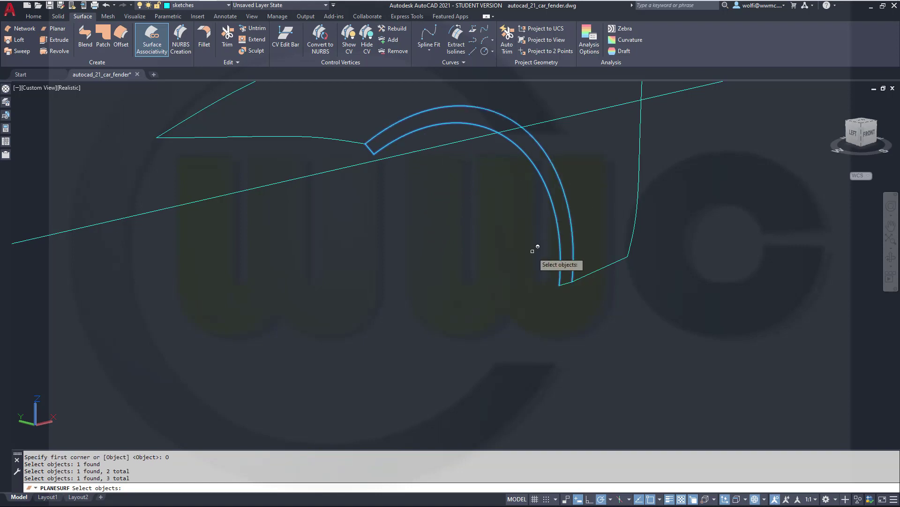
pyautogui.click(565, 282)
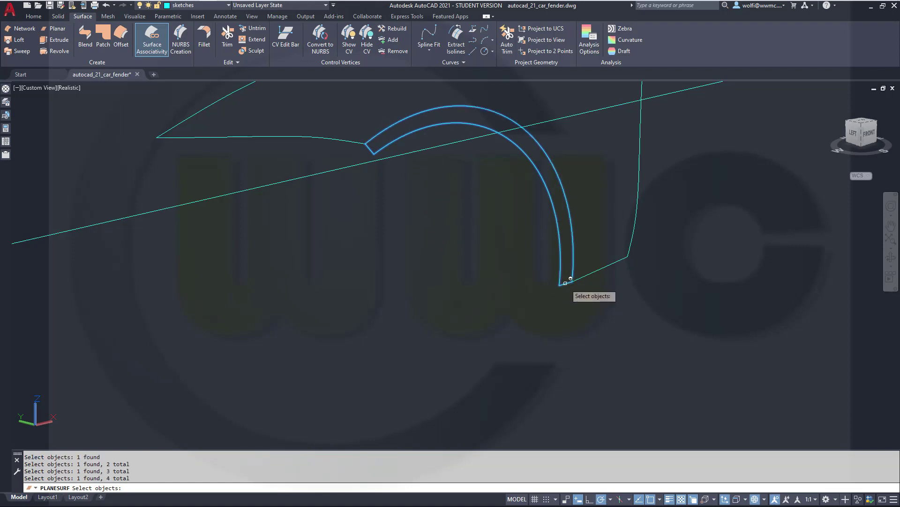
pyautogui.press('Return')
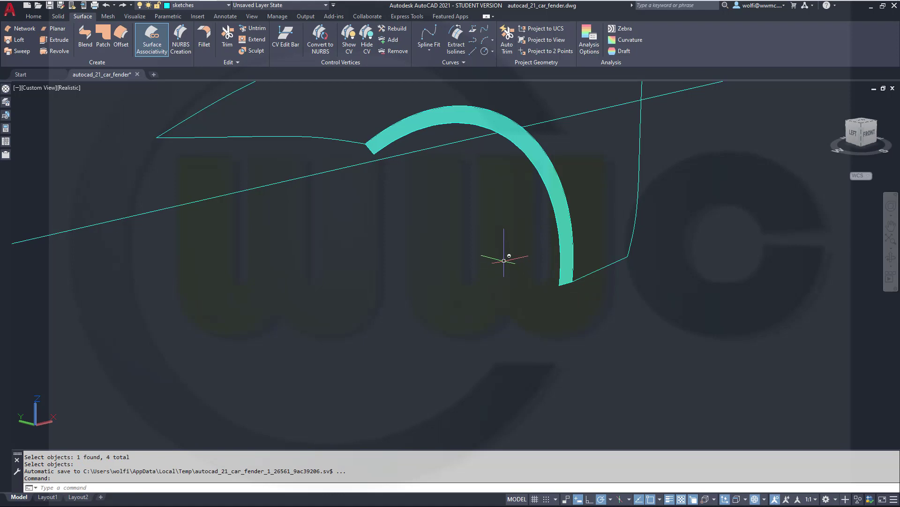
pyautogui.scroll(1, 467, 191)
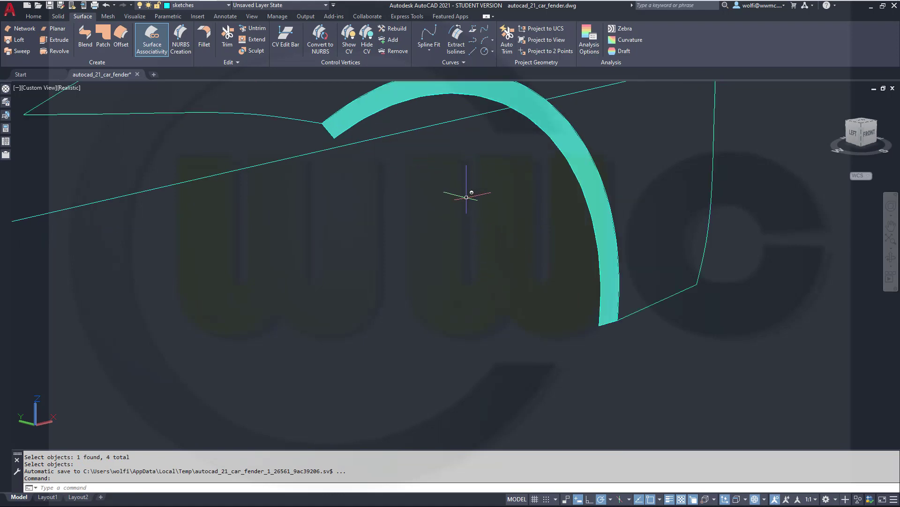
pyautogui.scroll(-3, 469, 195)
# - Move the new wheel-arch strip surface onto the solid_minus layer
pyautogui.click(462, 146)
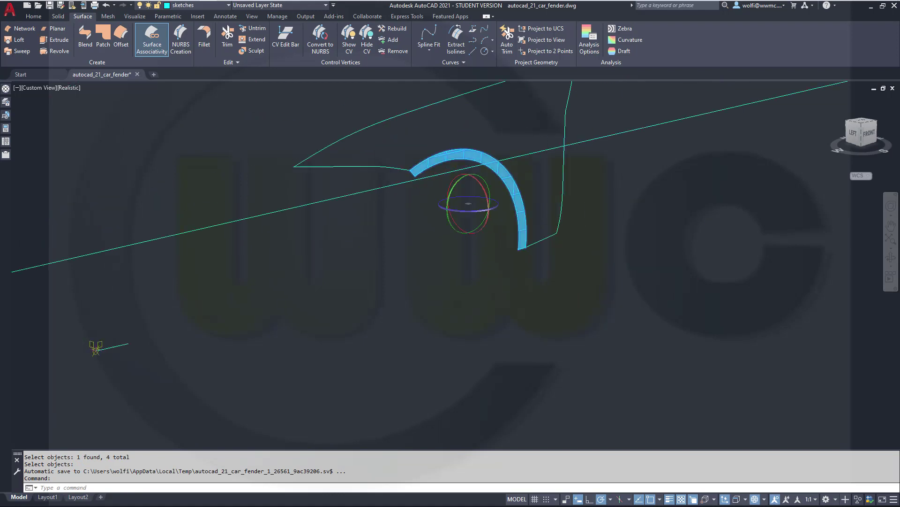
pyautogui.click(225, 5)
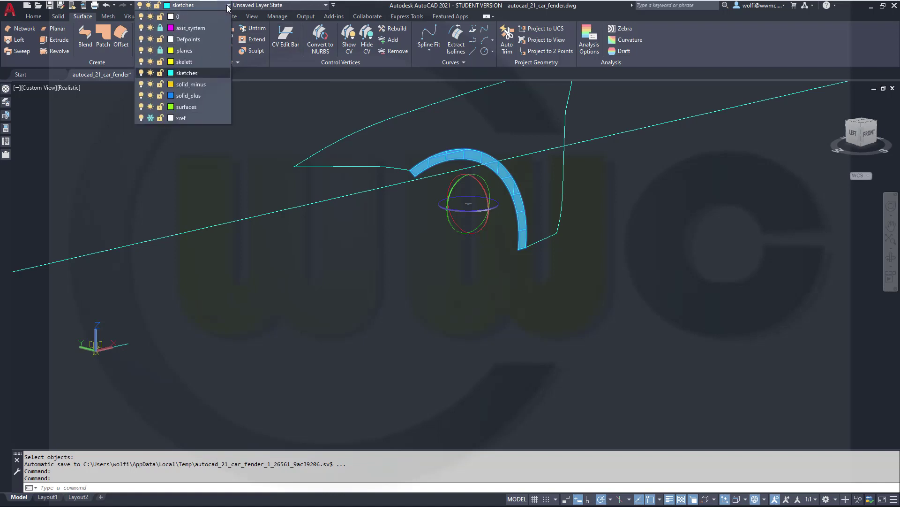
pyautogui.click(214, 84)
pyautogui.press('Escape')
pyautogui.press('Escape')
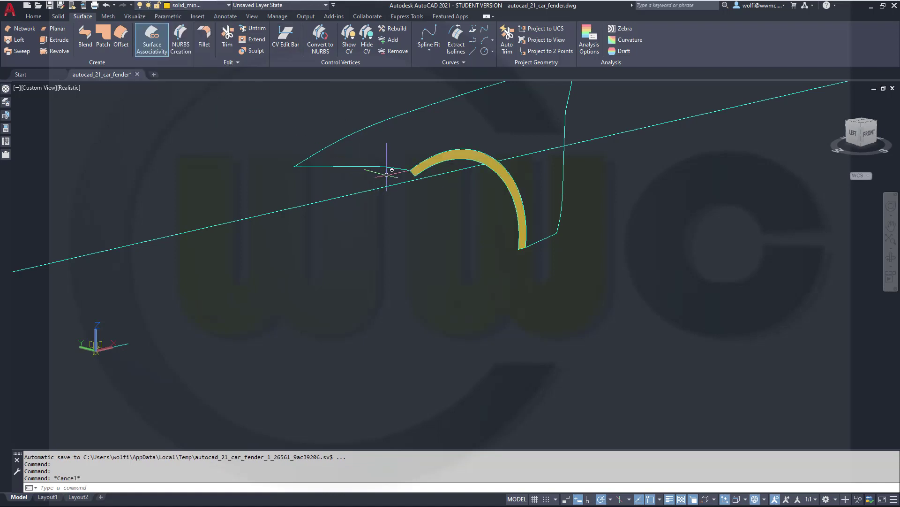
pyautogui.moveTo(407, 155); pyautogui.dragTo(413, 240, button='middle')
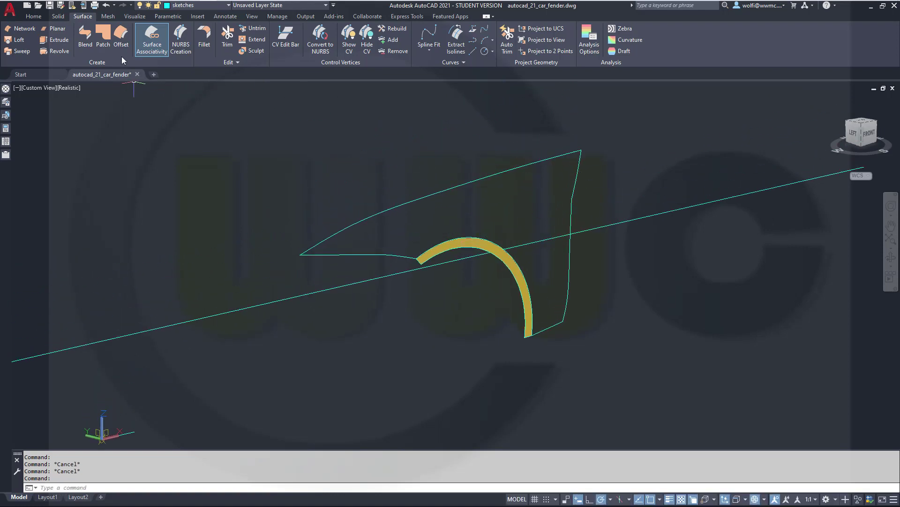
# - Patch a surface from the lower and upper fender curves, both right-edge parts and the wheel-arch arc
pyautogui.click(103, 38)
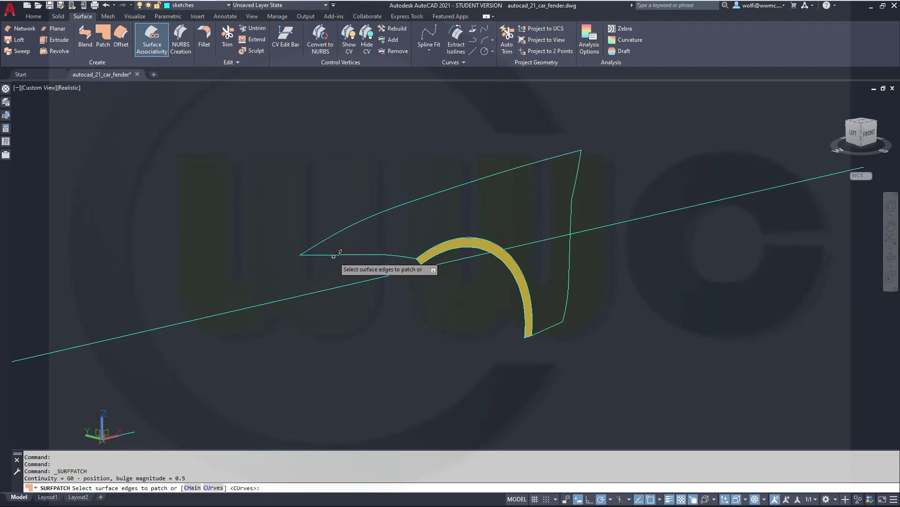
pyautogui.rightClick(299, 277)
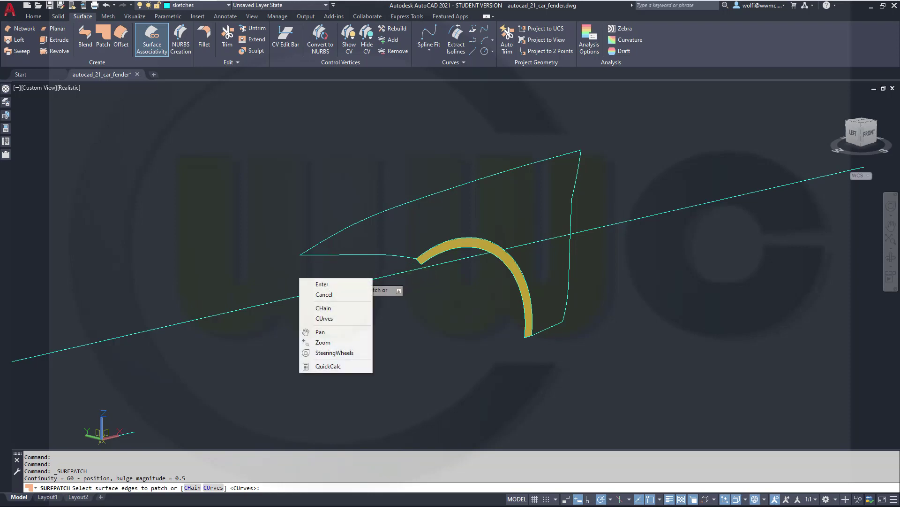
pyautogui.click(319, 324)
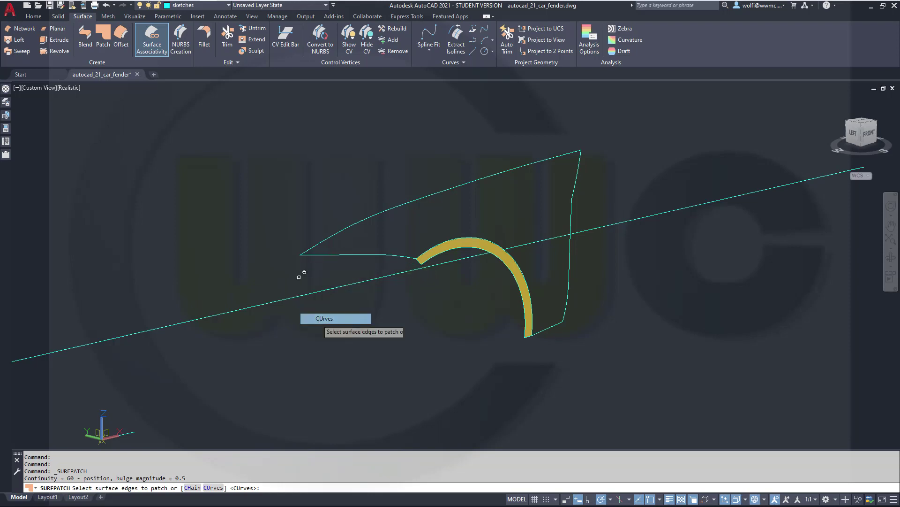
pyautogui.click(353, 256)
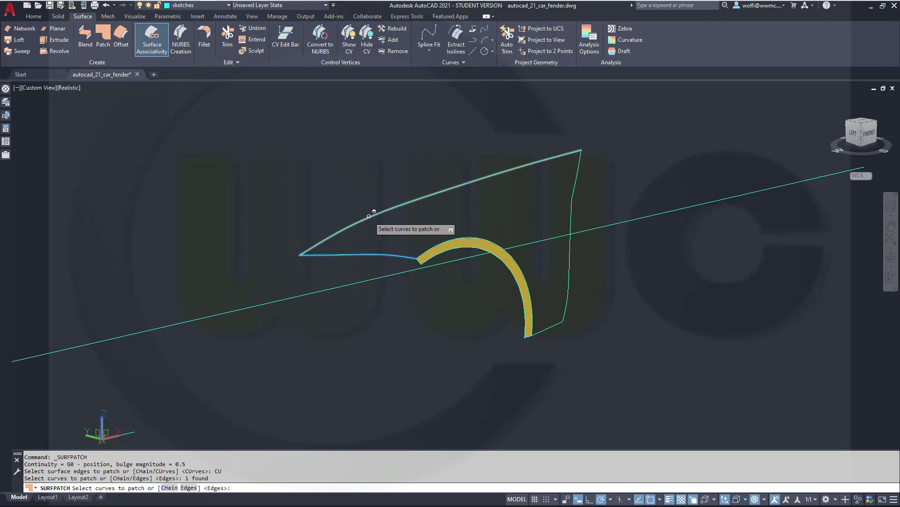
pyautogui.click(378, 211)
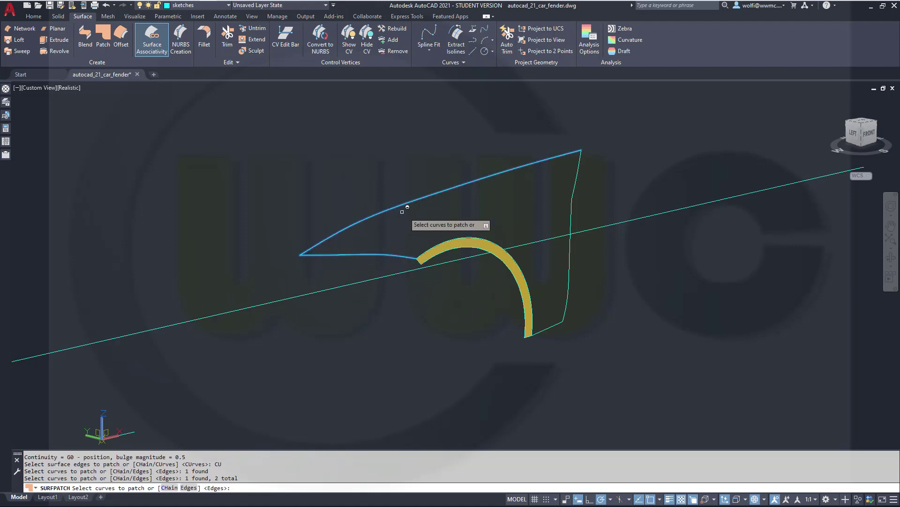
pyautogui.click(577, 177)
pyautogui.click(571, 214)
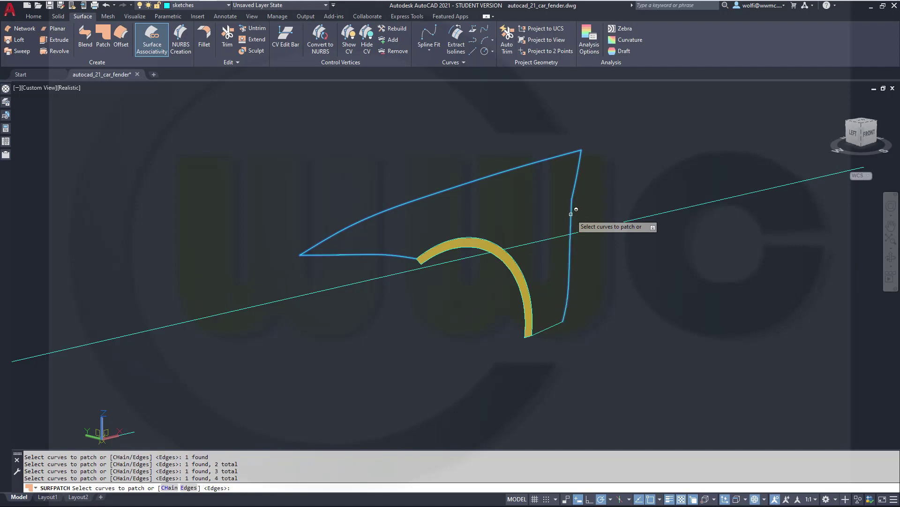
pyautogui.click(535, 287)
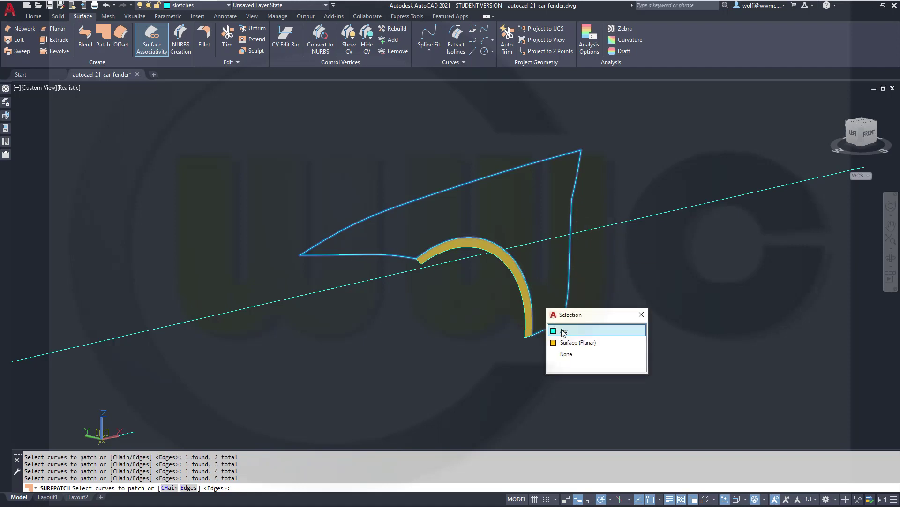
pyautogui.click(563, 331)
pyautogui.rightClick(669, 280)
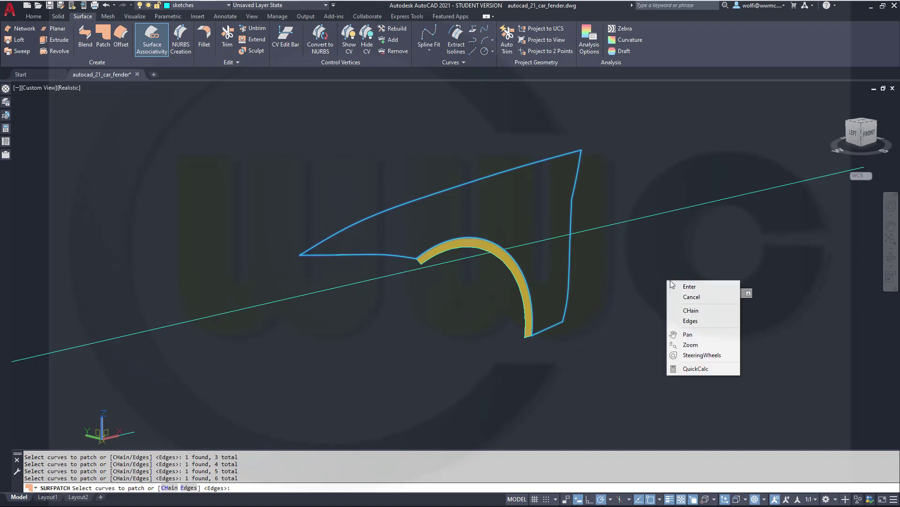
pyautogui.click(688, 286)
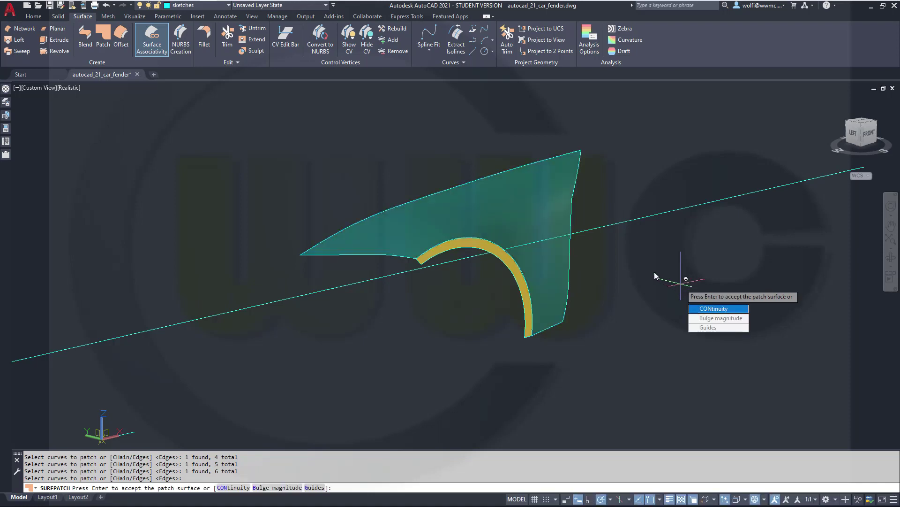
pyautogui.moveTo(646, 269)
pyautogui.keyDown('shift'); pyautogui.mouseDown(button='middle')
pyautogui.moveTo(508, 212)
pyautogui.moveTo(420, 247)
pyautogui.moveTo(638, 245)
pyautogui.moveTo(646, 265)
pyautogui.mouseUp(button='middle'); pyautogui.keyUp('shift')
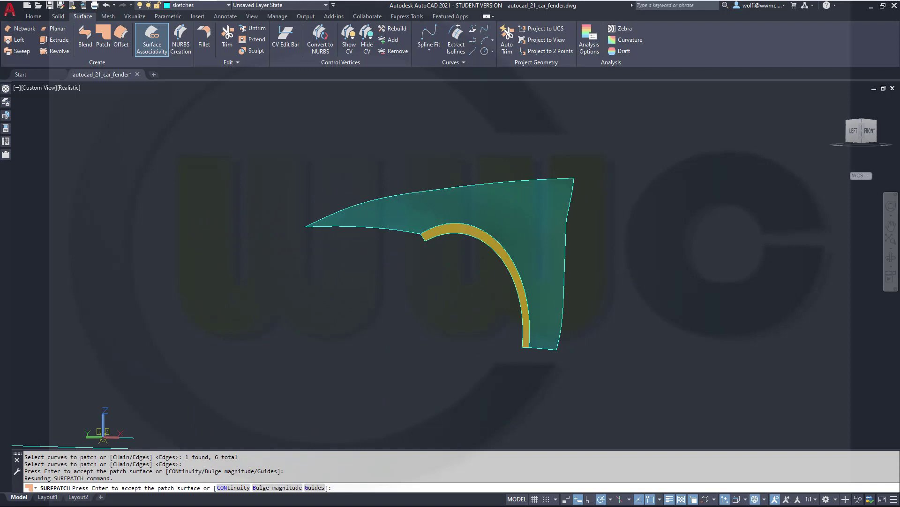
pyautogui.press('Return')
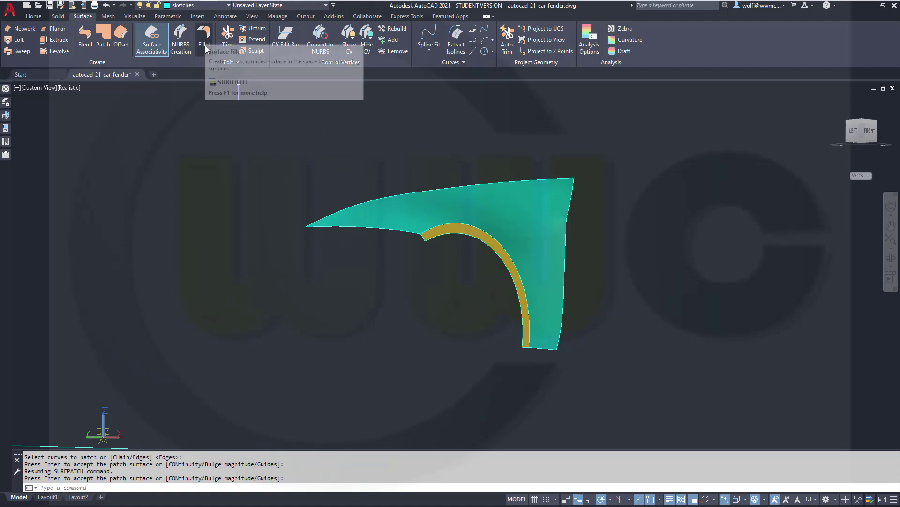
# - Accept the fender patch surface and check its layer
pyautogui.press('Return')
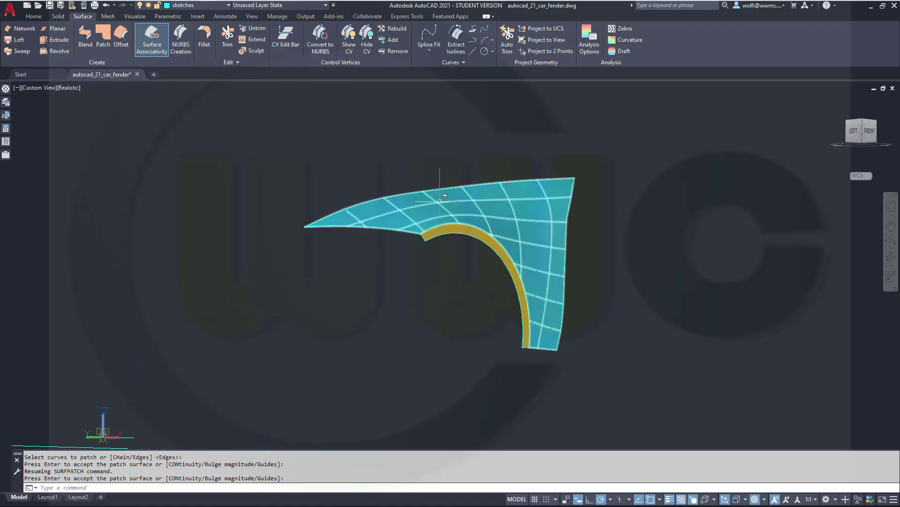
pyautogui.click(454, 209)
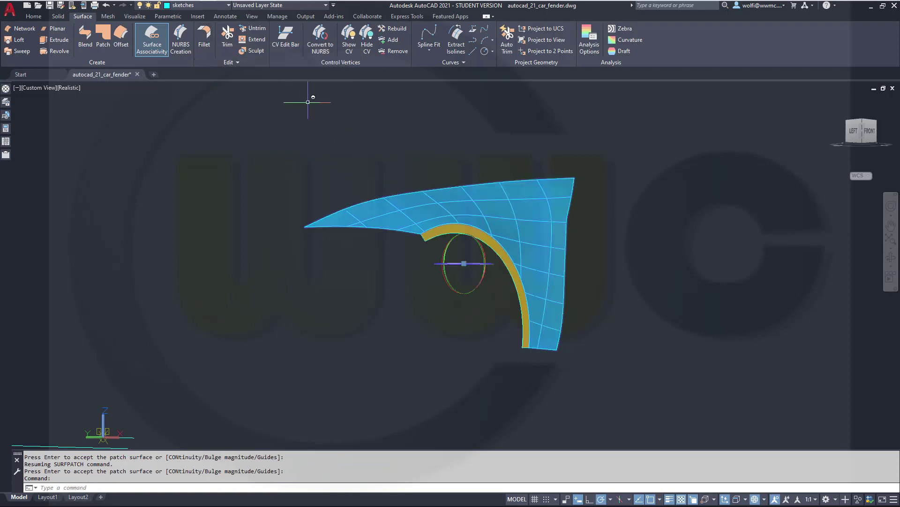
pyautogui.click(228, 6)
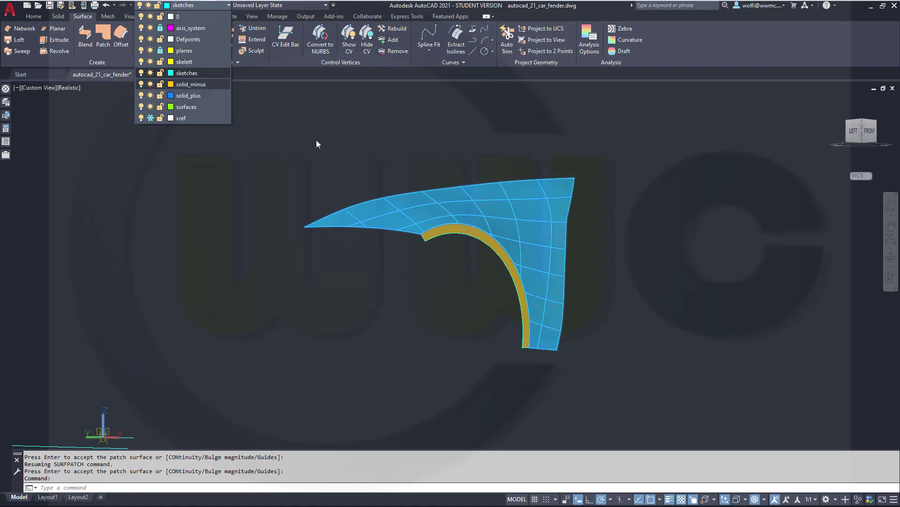
pyautogui.press('Escape')
pyautogui.press('Escape')
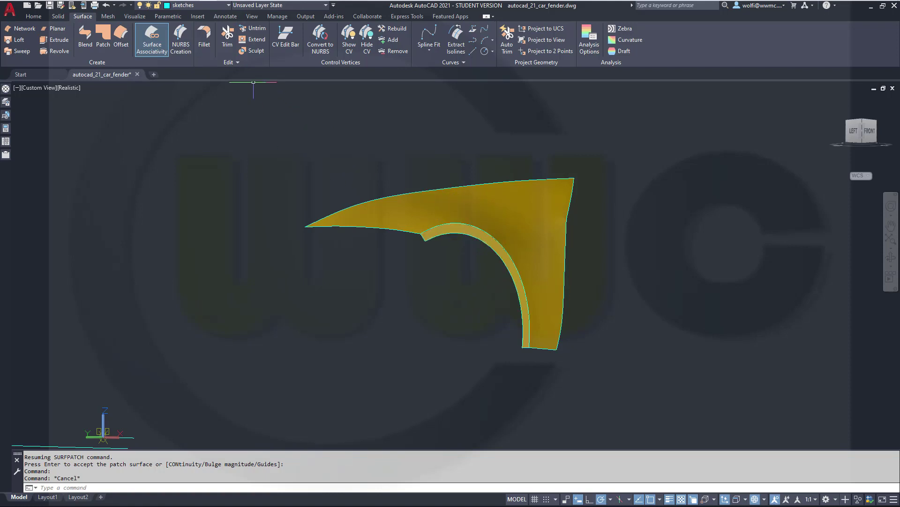
# - Fillet the wheel-arch strip to the fender surface with a 20.0000 radius
pyautogui.click(206, 38)
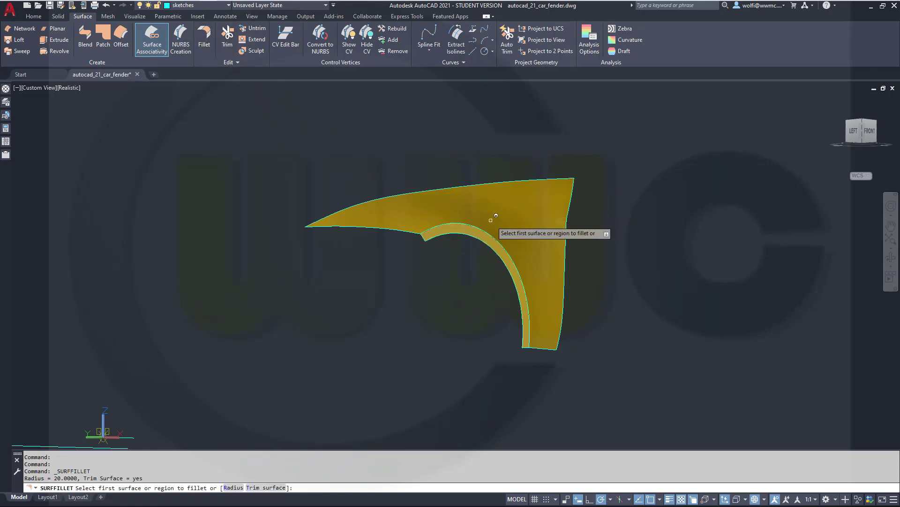
pyautogui.click(477, 226)
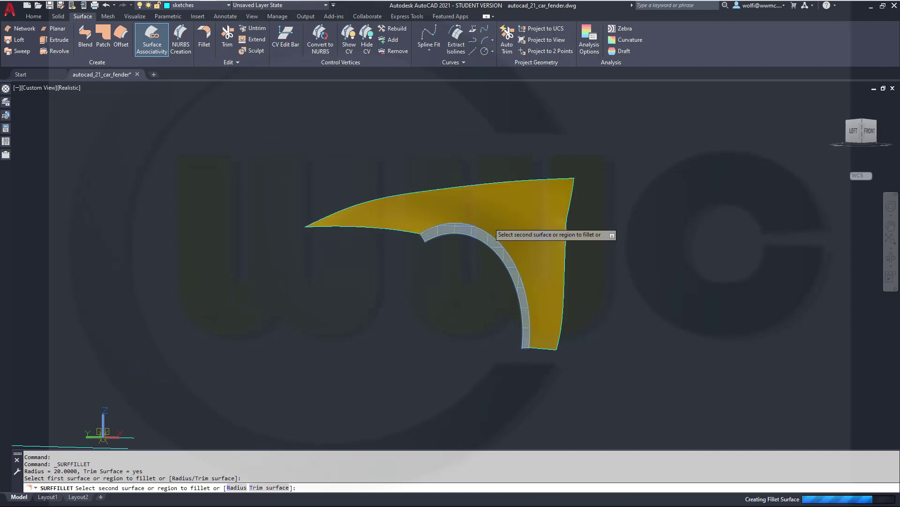
pyautogui.click(489, 223)
pyautogui.press('Down')
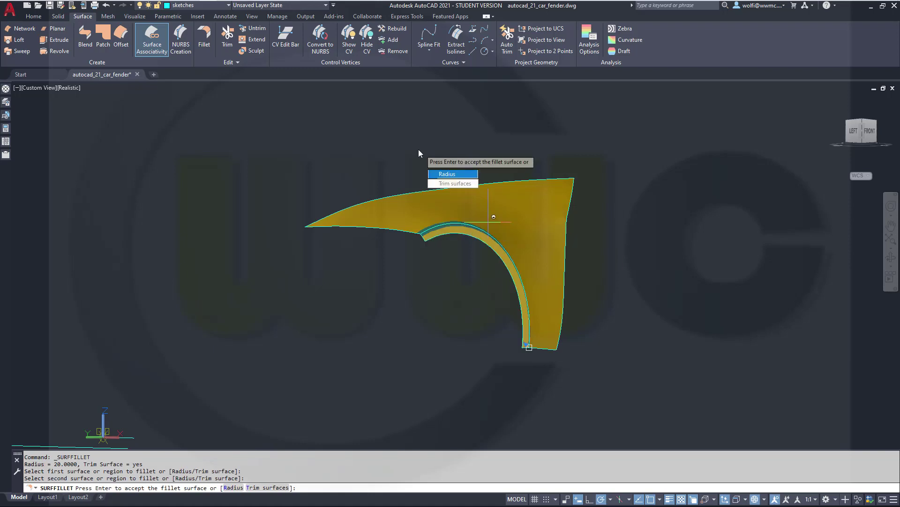
pyautogui.click(453, 178)
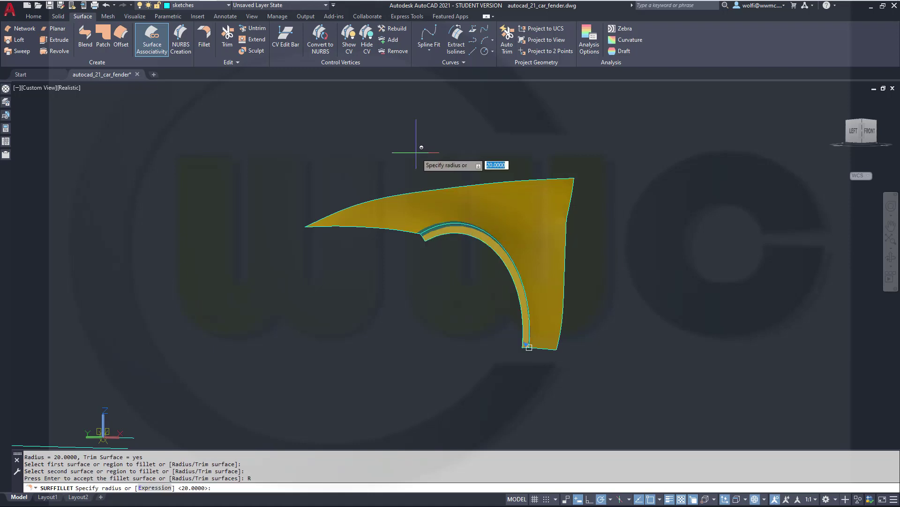
pyautogui.press('Return')
pyautogui.press('Down')
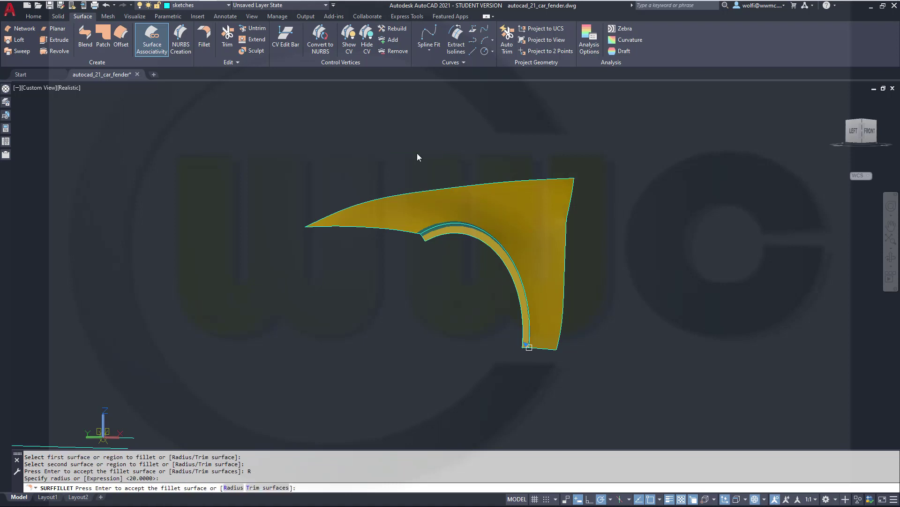
pyautogui.press('Return')
# - Select the new fillet strip and check its layer
pyautogui.scroll(2, 444, 228)
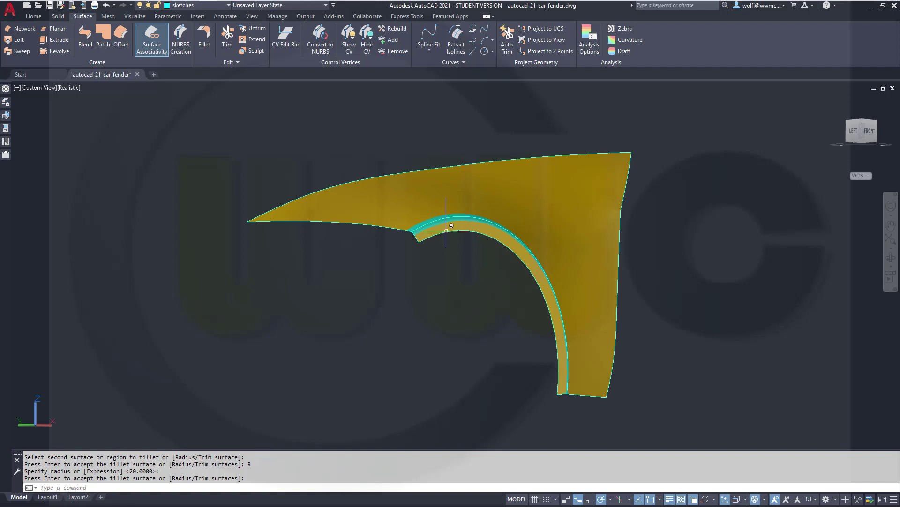
pyautogui.scroll(2, 451, 226)
pyautogui.click(425, 212)
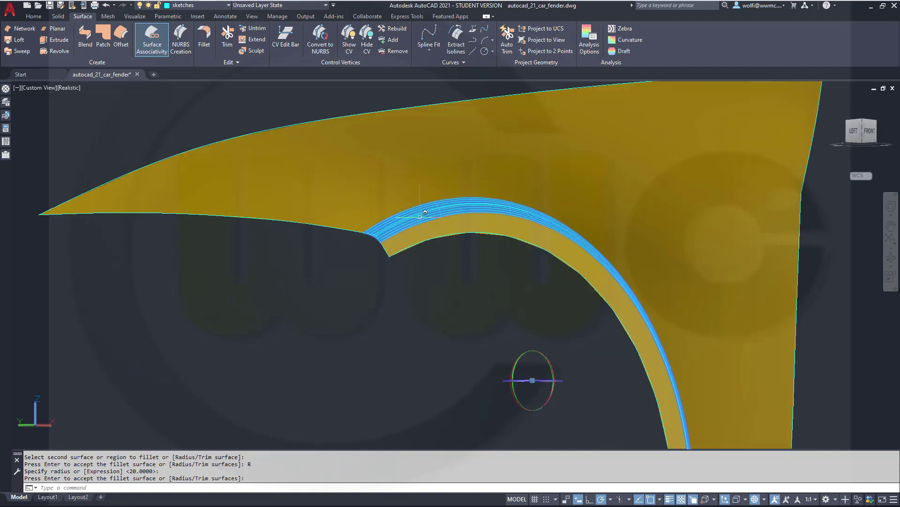
pyautogui.click(227, 6)
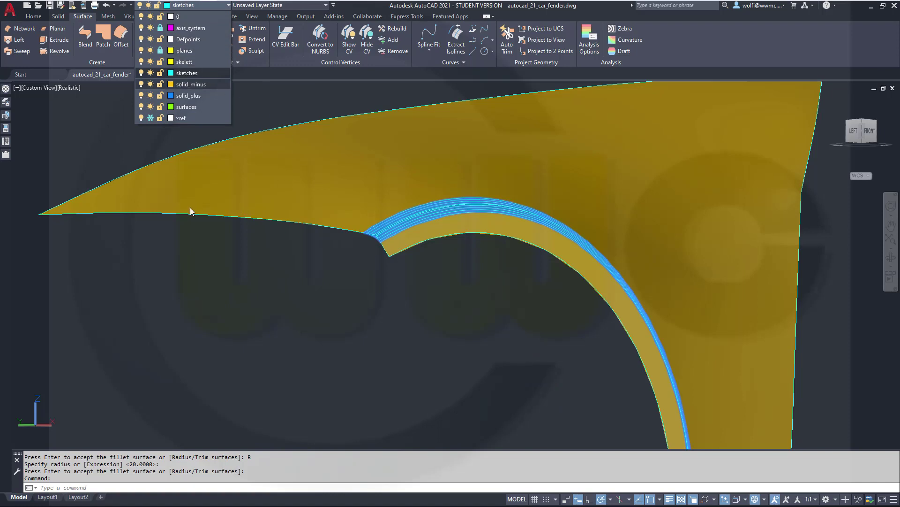
# - Make layer 0 current and turn off the sketches layer
pyautogui.press('Escape')
pyautogui.press('Escape')
pyautogui.scroll(3, 427, 296)
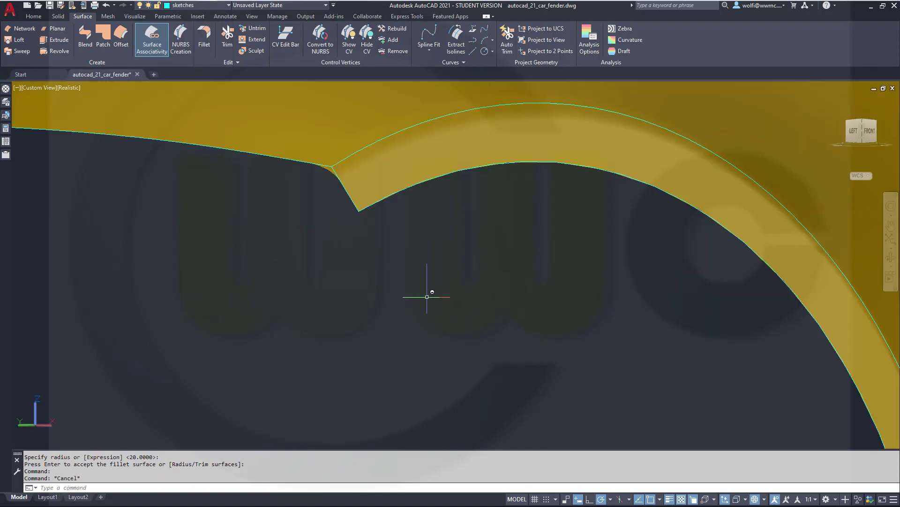
pyautogui.scroll(-4, 427, 297)
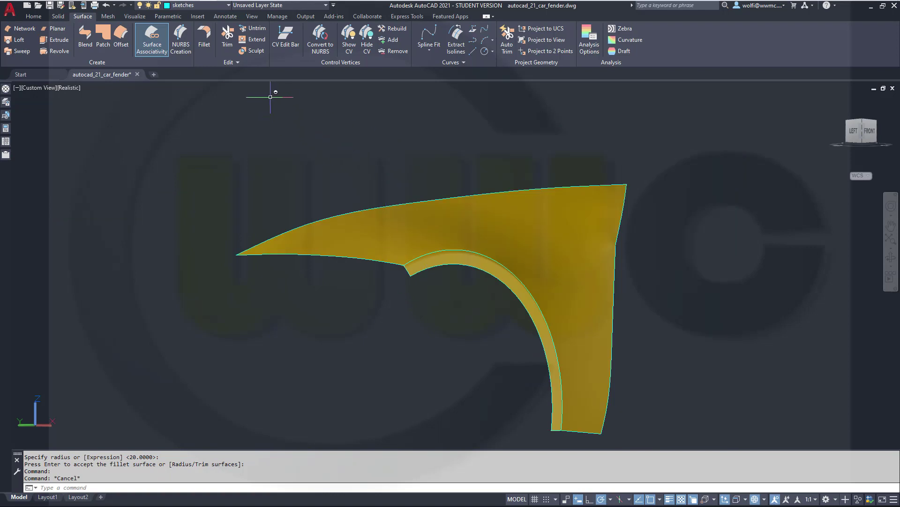
pyautogui.click(230, 6)
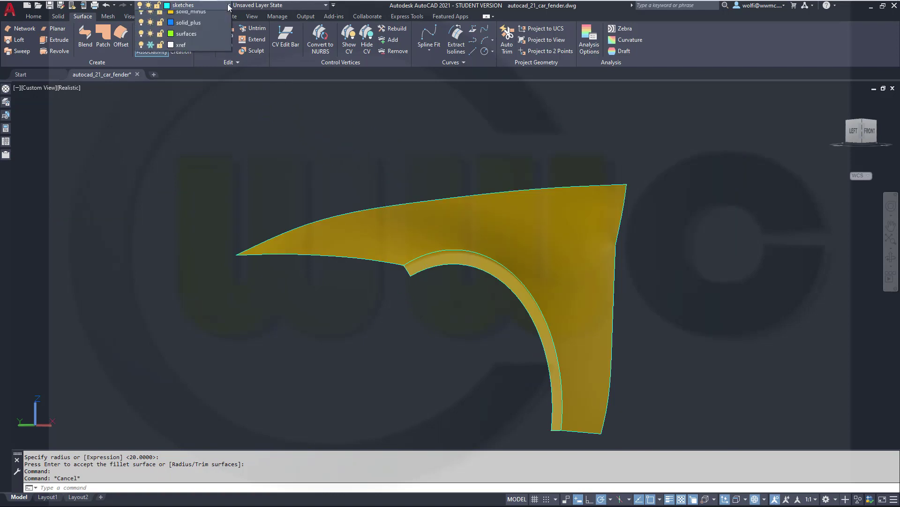
pyautogui.click(223, 18)
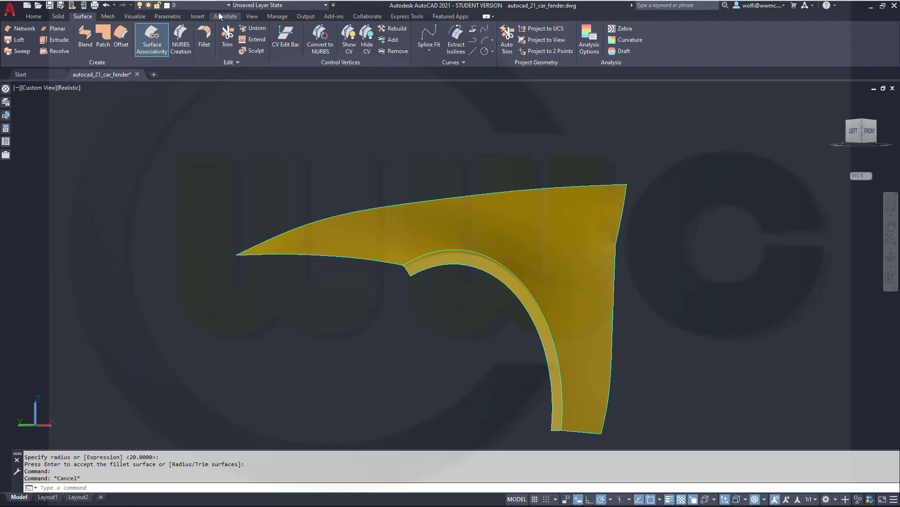
pyautogui.click(226, 5)
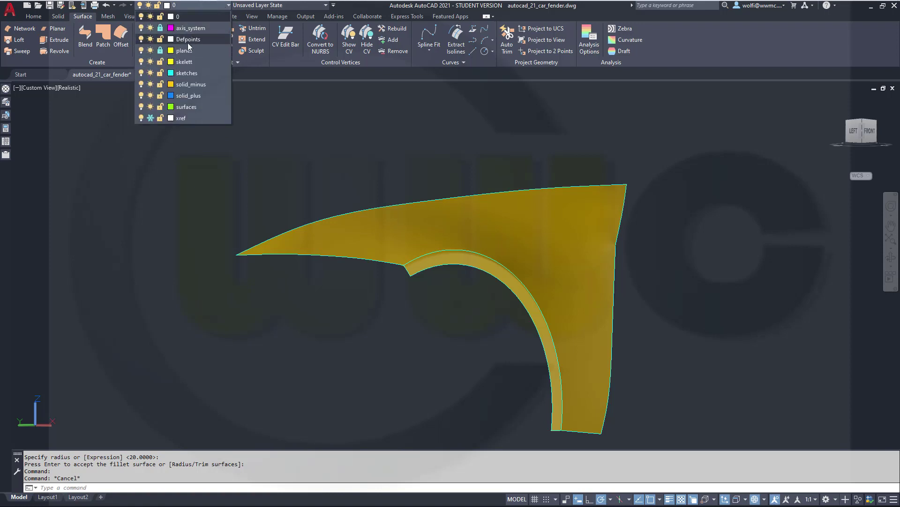
pyautogui.click(141, 72)
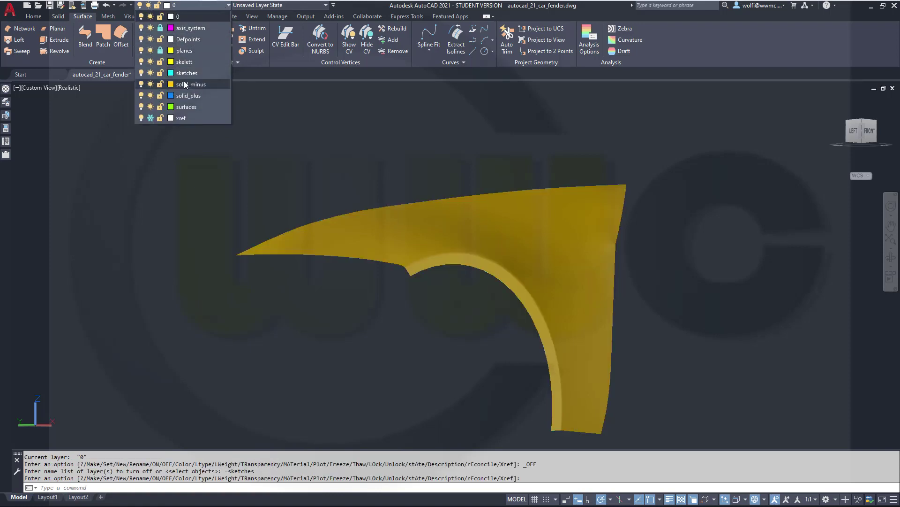
pyautogui.click(337, 122)
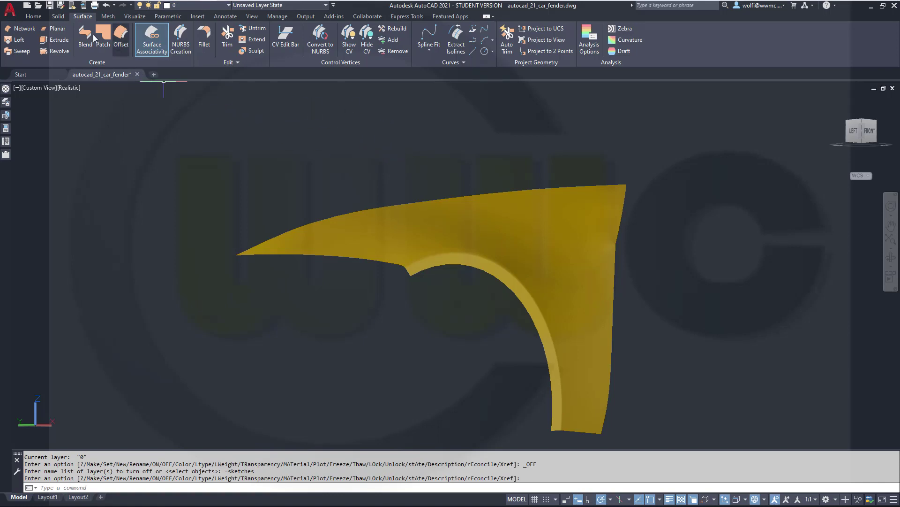
# - Finish the layer command and clear the fender selection so nothing stays selected
pyautogui.click(58, 16)
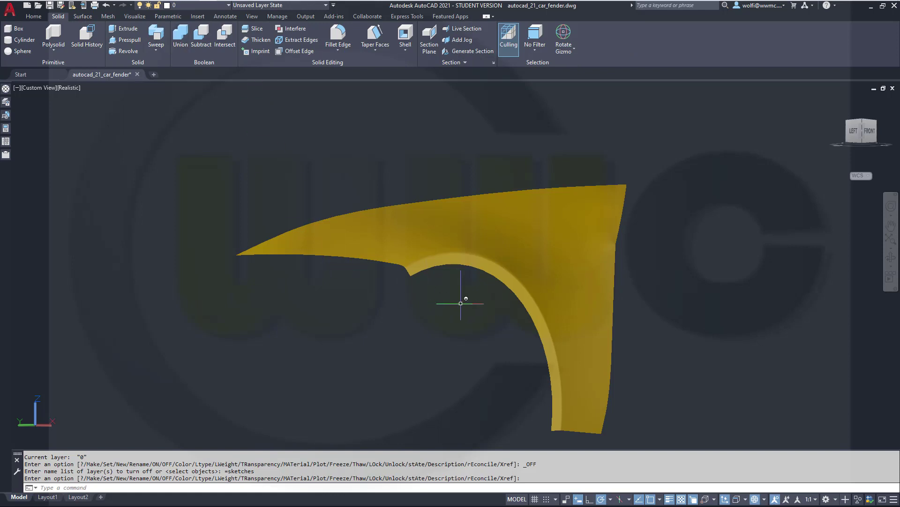
pyautogui.click(474, 309)
pyautogui.click(353, 207)
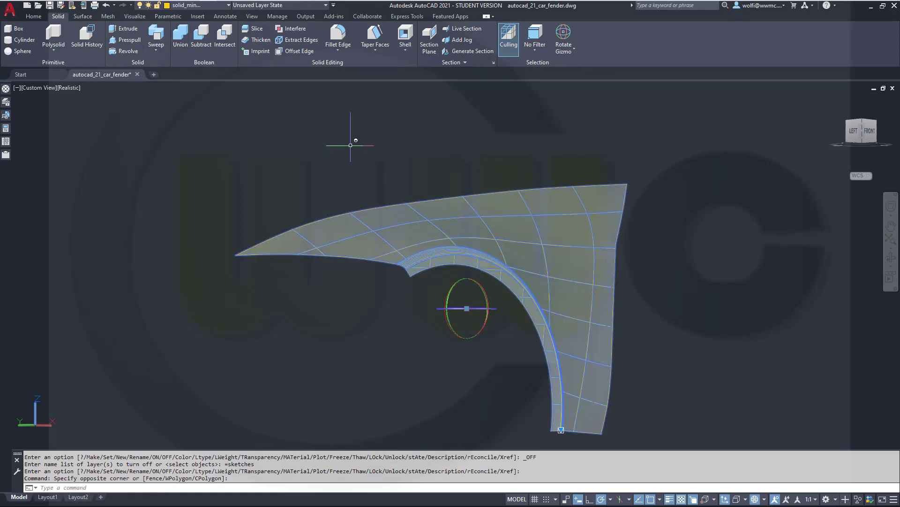
pyautogui.rightClick(351, 144)
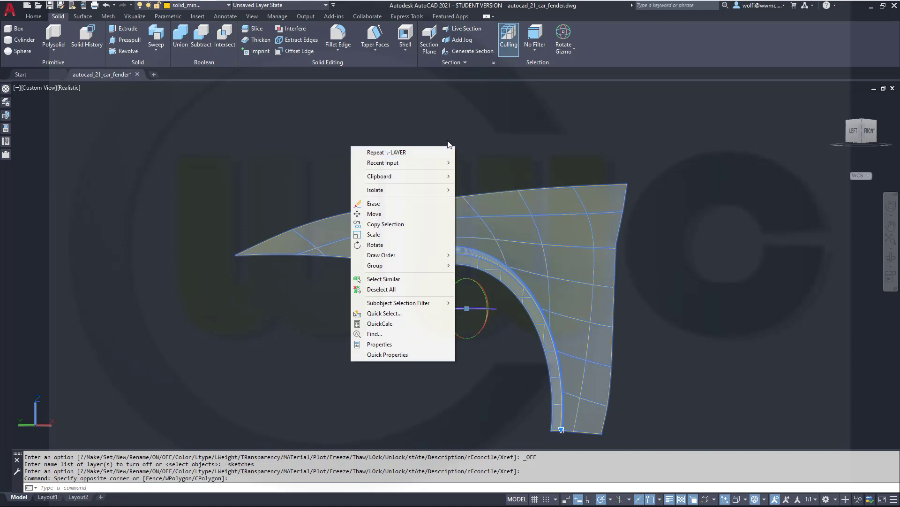
pyautogui.click(461, 137)
pyautogui.click(459, 139)
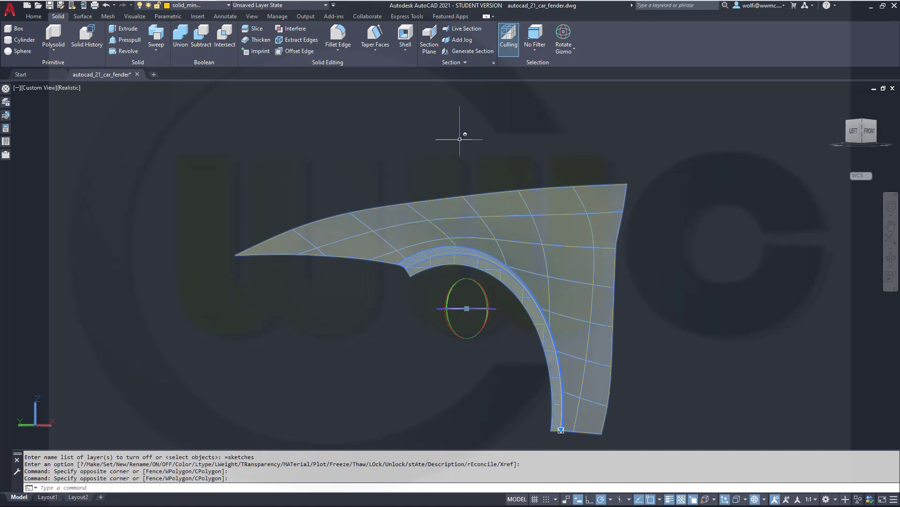
pyautogui.press('Return')
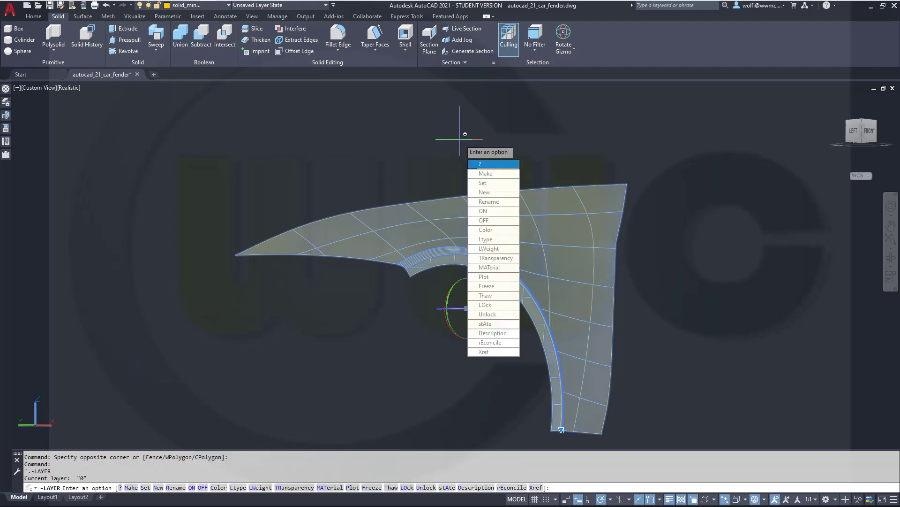
pyautogui.press('Return')
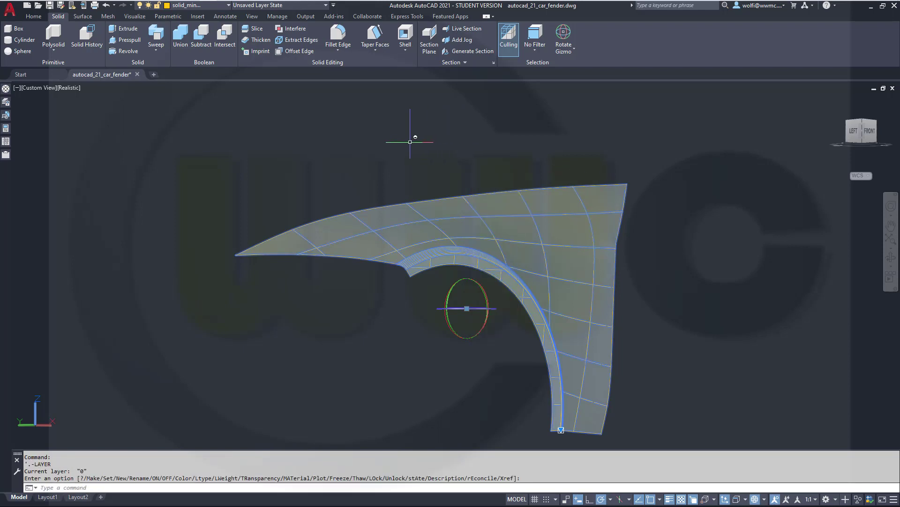
pyautogui.press('Escape')
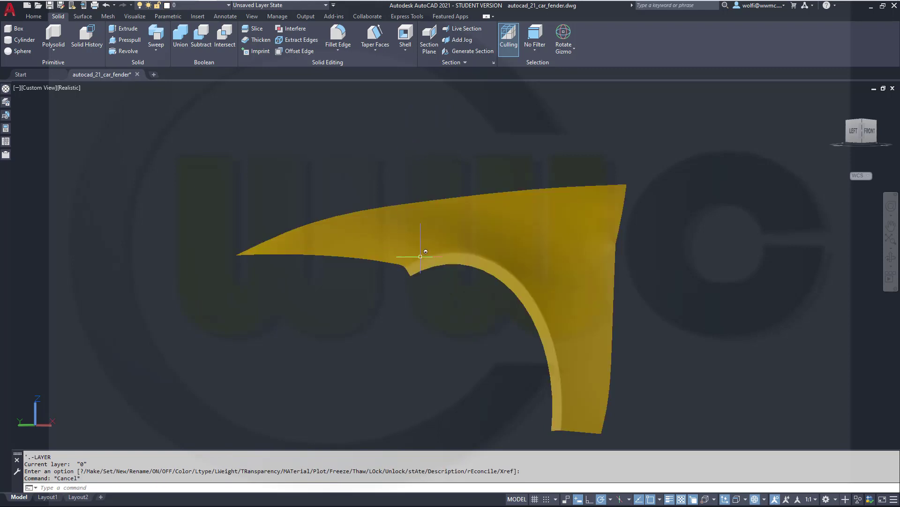
# - Union the fender patch with the fillet and wheel-arch strip surfaces, continuing past the prompt
pyautogui.click(180, 37)
pyautogui.click(410, 207)
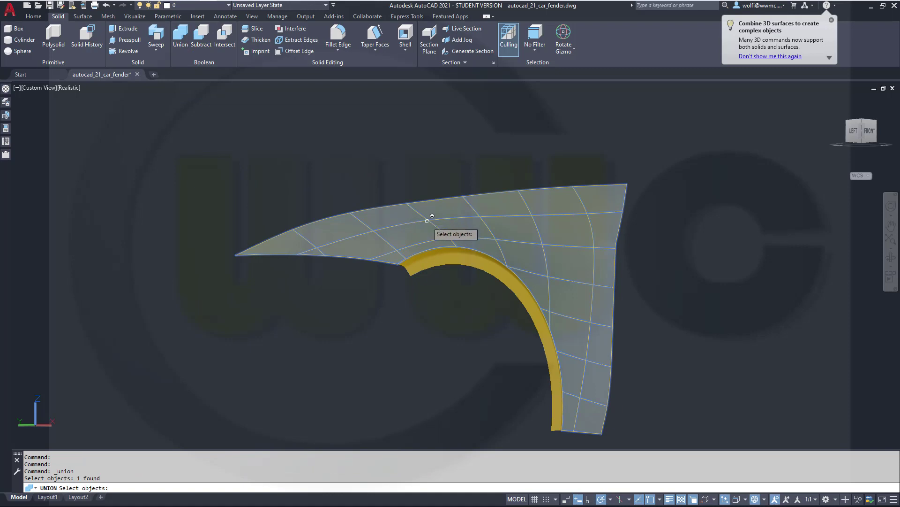
pyautogui.click(425, 252)
pyautogui.click(436, 257)
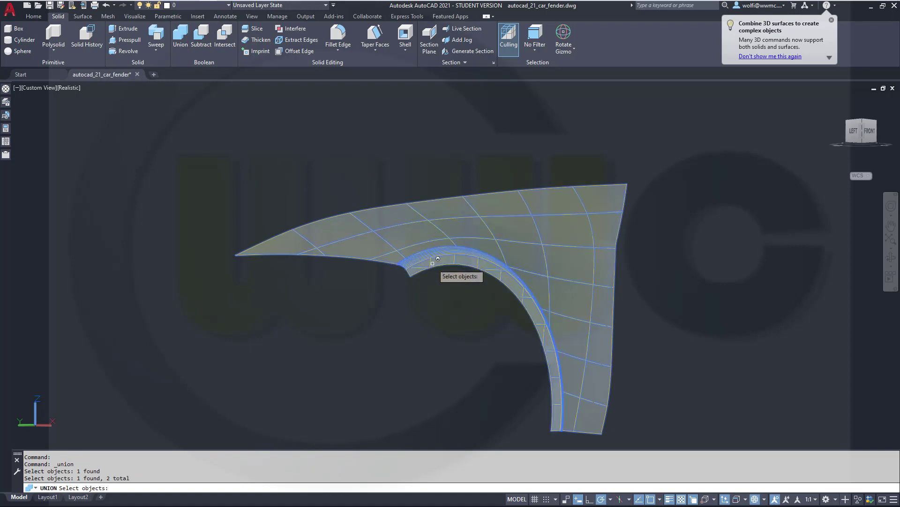
pyautogui.press('Return')
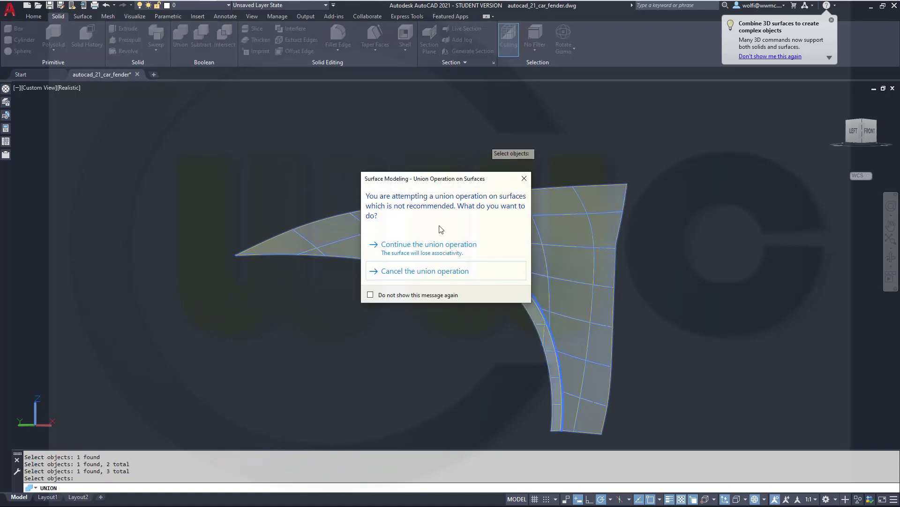
pyautogui.click(423, 250)
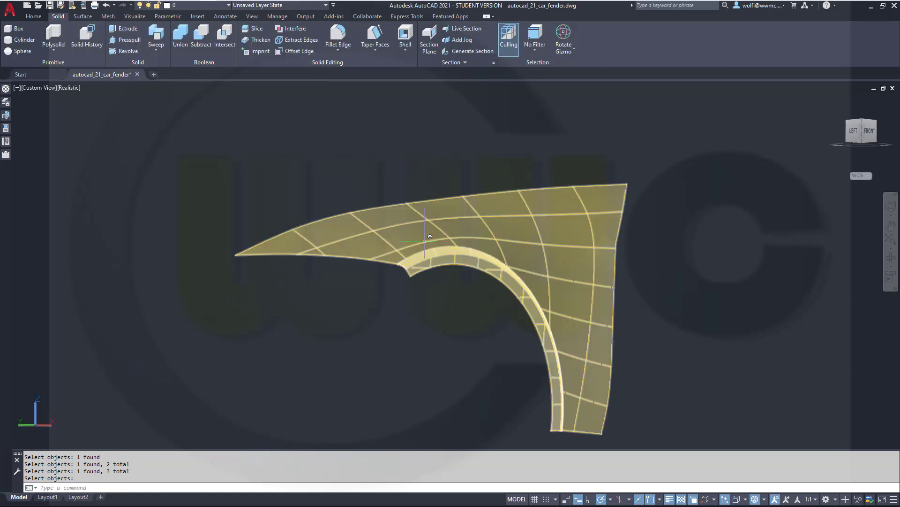
pyautogui.scroll(3, 638, 332)
pyautogui.scroll(-5, 638, 331)
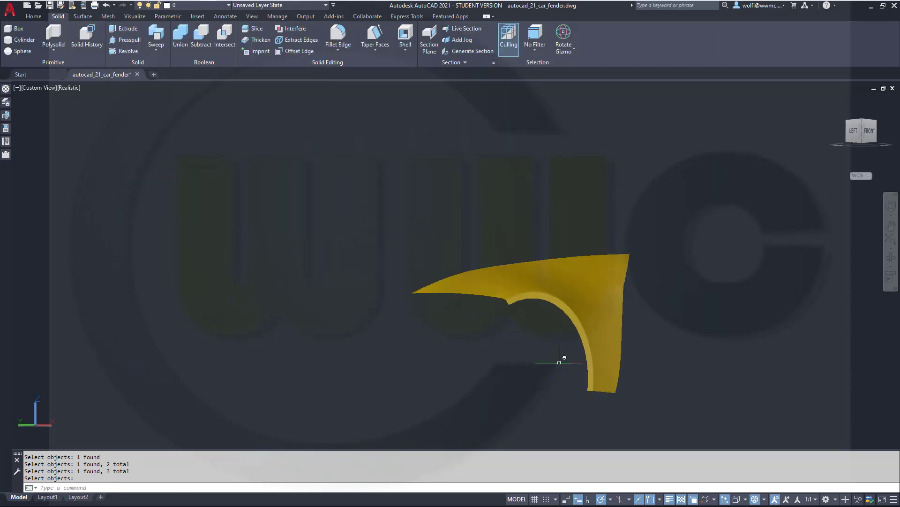
pyautogui.scroll(2, 559, 362)
pyautogui.moveTo(537, 332); pyautogui.dragTo(498, 331, button='middle')
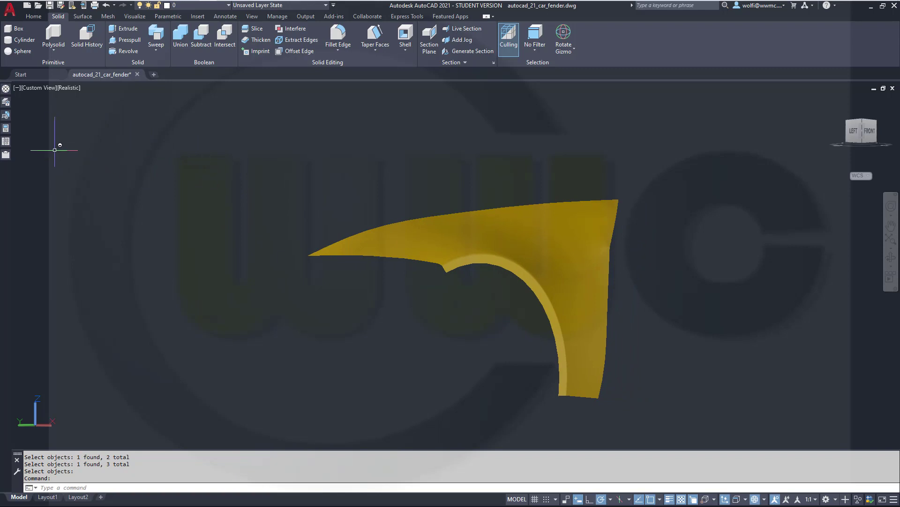
# - Thaw the xref layer to show the car blueprints and check the fender from the Front and Top views
pyautogui.click(228, 6)
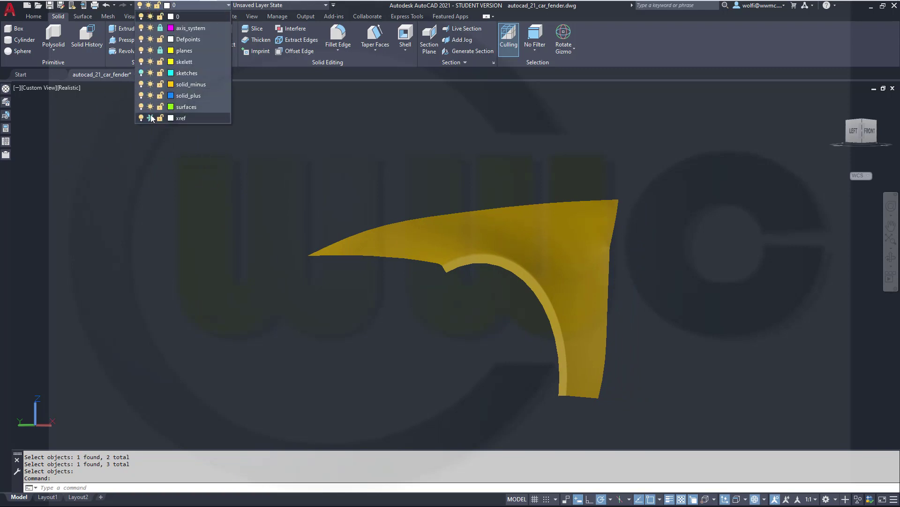
pyautogui.click(151, 118)
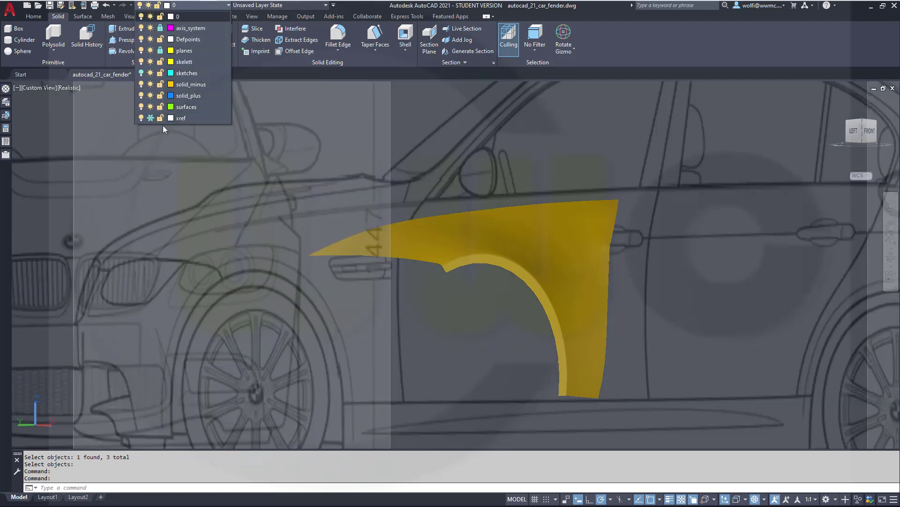
pyautogui.click(870, 135)
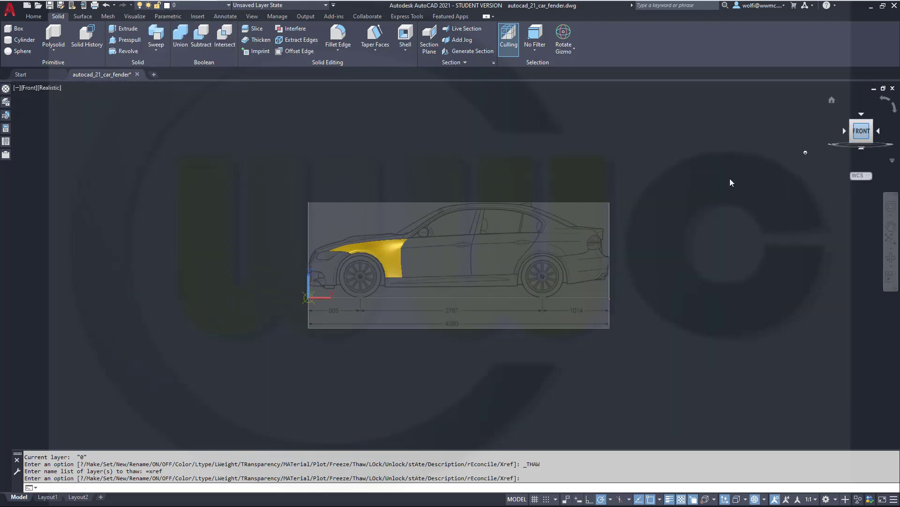
pyautogui.scroll(5, 289, 242)
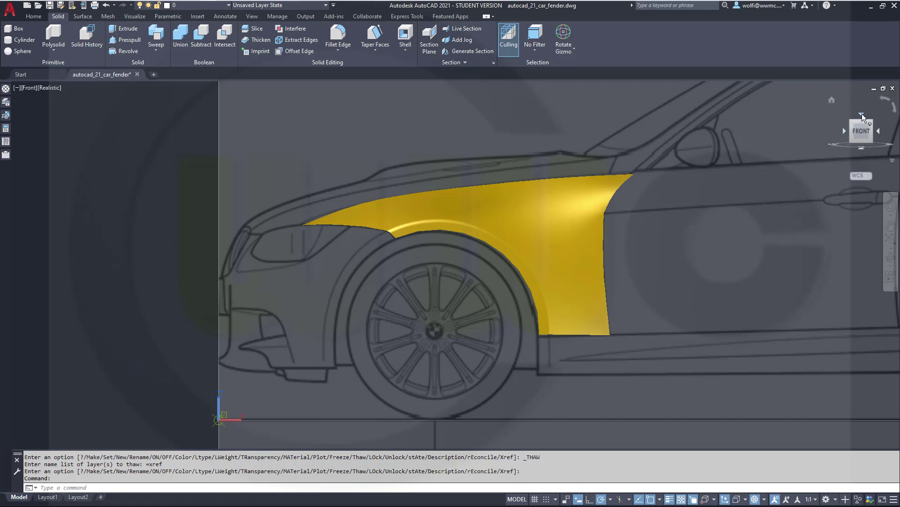
pyautogui.click(862, 114)
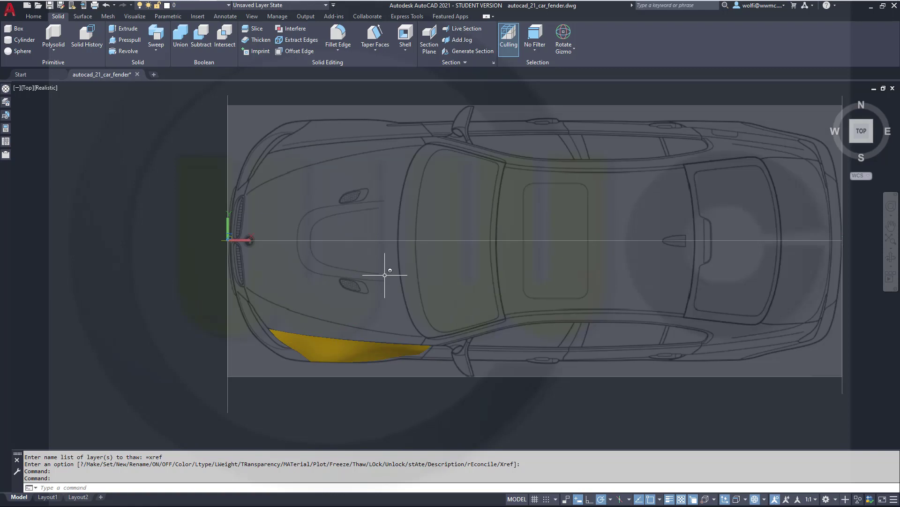
pyautogui.scroll(-6, 384, 275)
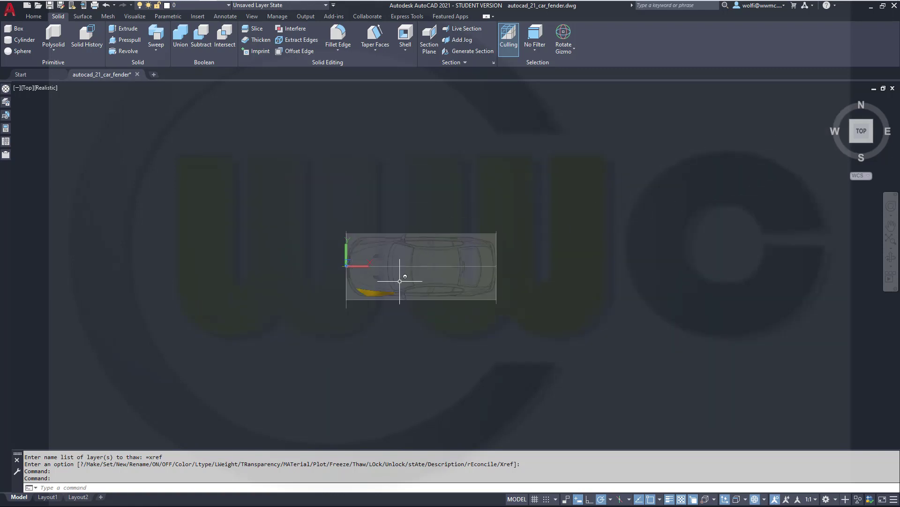
pyautogui.keyDown('shift'); pyautogui.moveTo(399, 281); pyautogui.dragTo(515, 261, button='middle'); pyautogui.keyUp('shift')
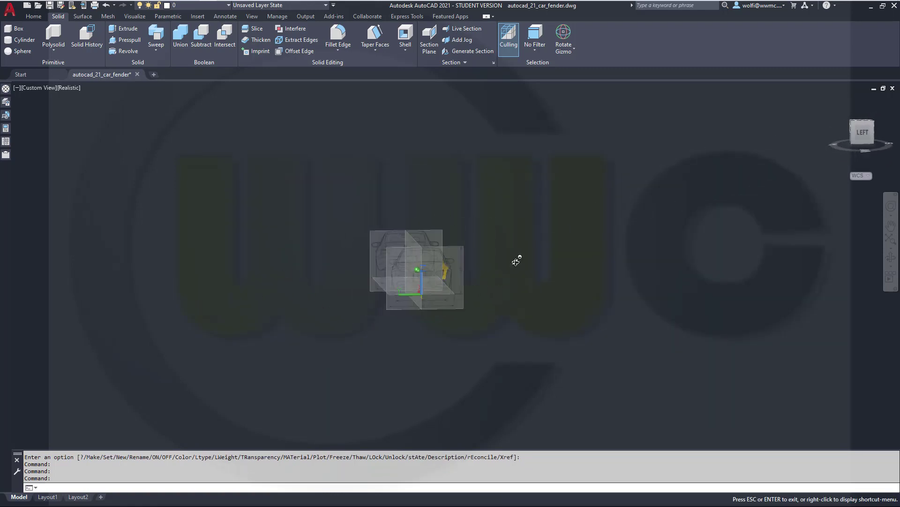
# - Check the fender against the Left view, then return to an angled isometric view
pyautogui.click(863, 134)
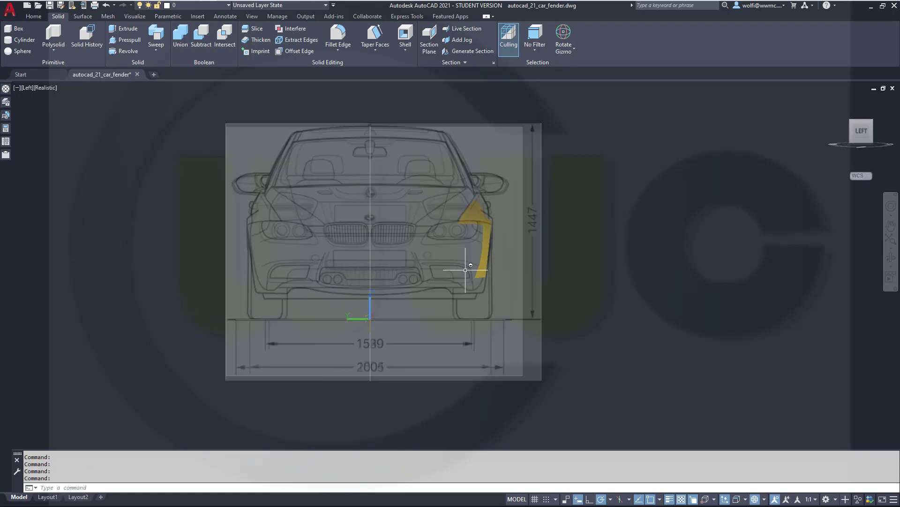
pyautogui.scroll(-8, 523, 269)
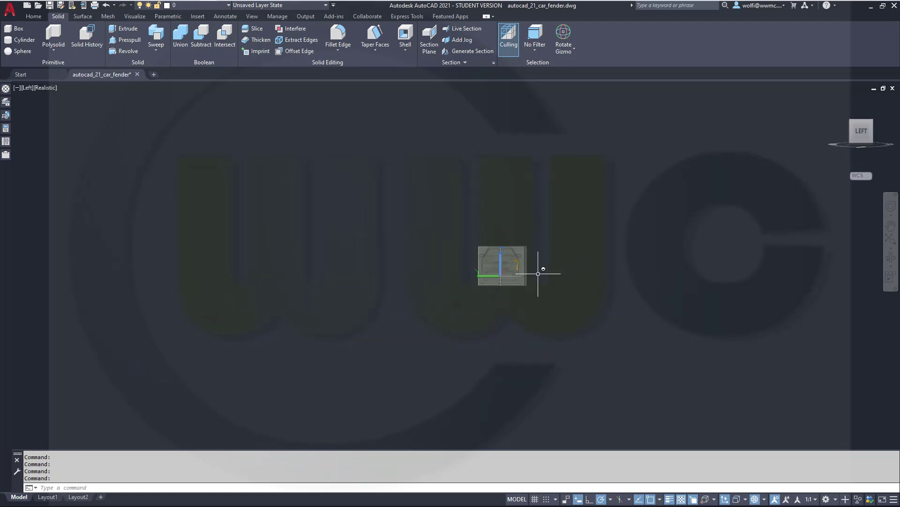
pyautogui.keyDown('shift'); pyautogui.moveTo(538, 274); pyautogui.dragTo(483, 301, button='middle'); pyautogui.keyUp('shift')
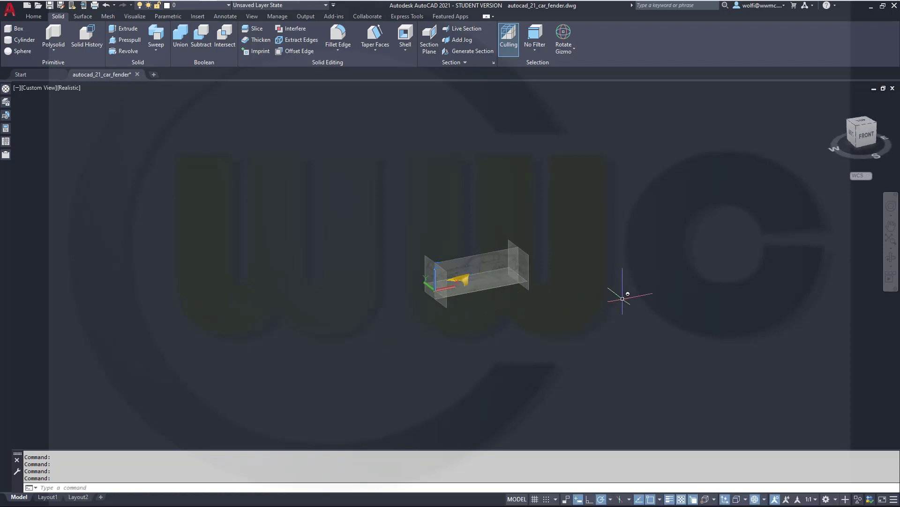
pyautogui.scroll(3, 516, 307)
pyautogui.scroll(3, 412, 225)
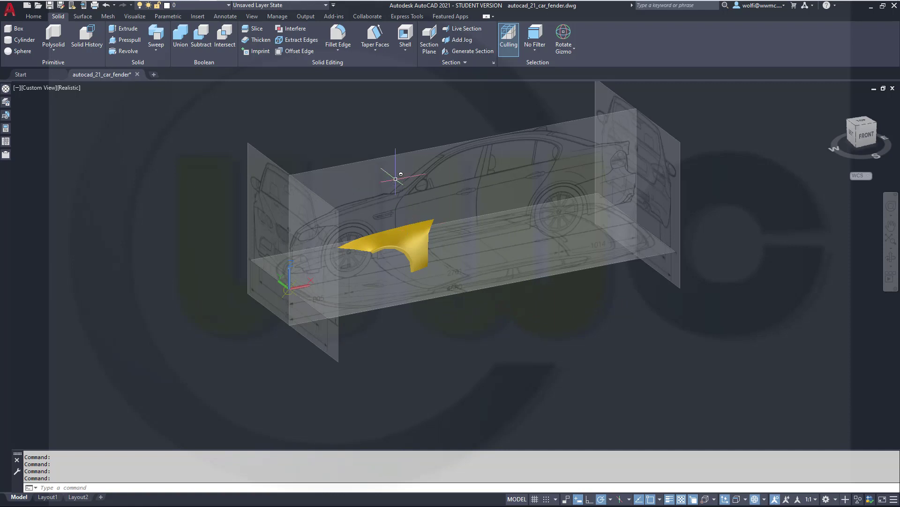
pyautogui.scroll(2, 393, 140)
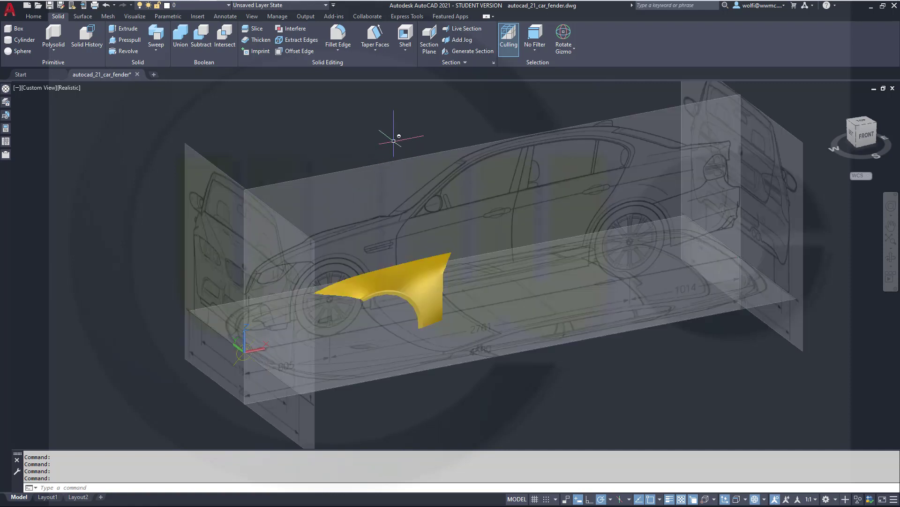